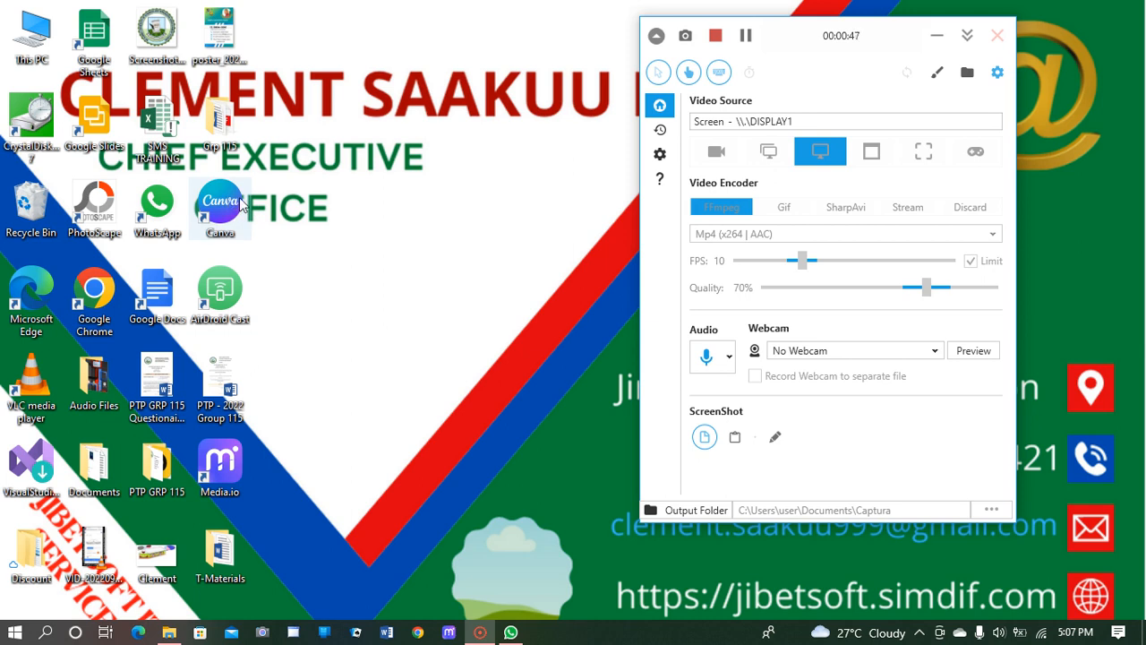
# Step: Minimize the Captura recorder window so the Windows desktop is fully visible
pyautogui.click(936, 38)
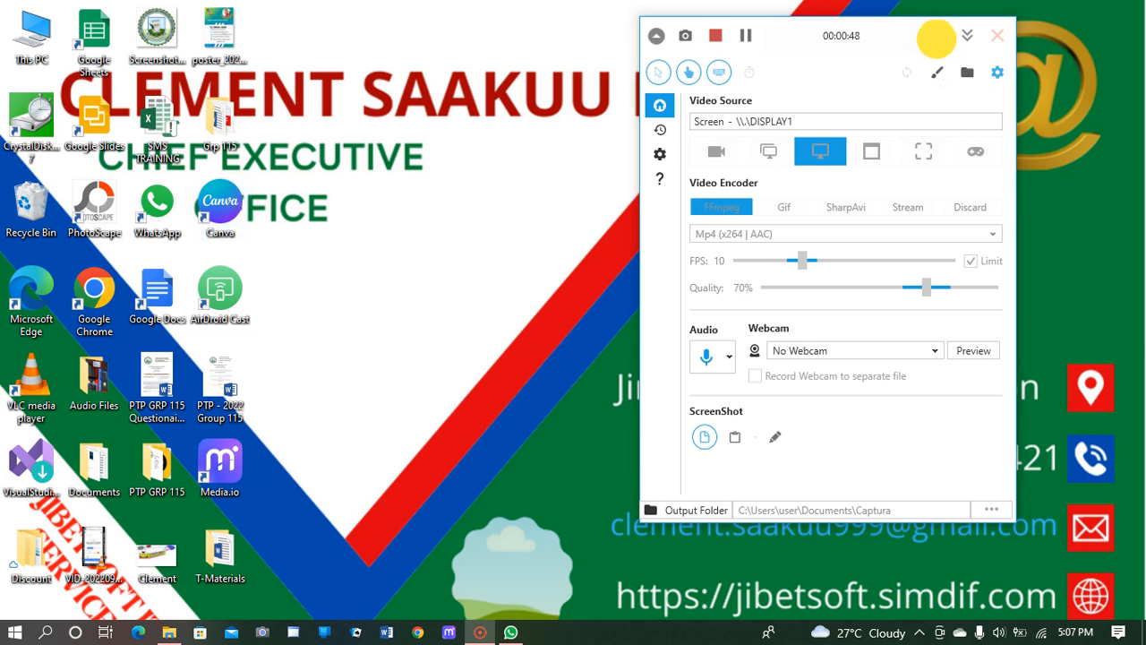
# Step: Launch Canva from its desktop shortcut and continue signing in through the browser
pyautogui.doubleClick(228, 207)
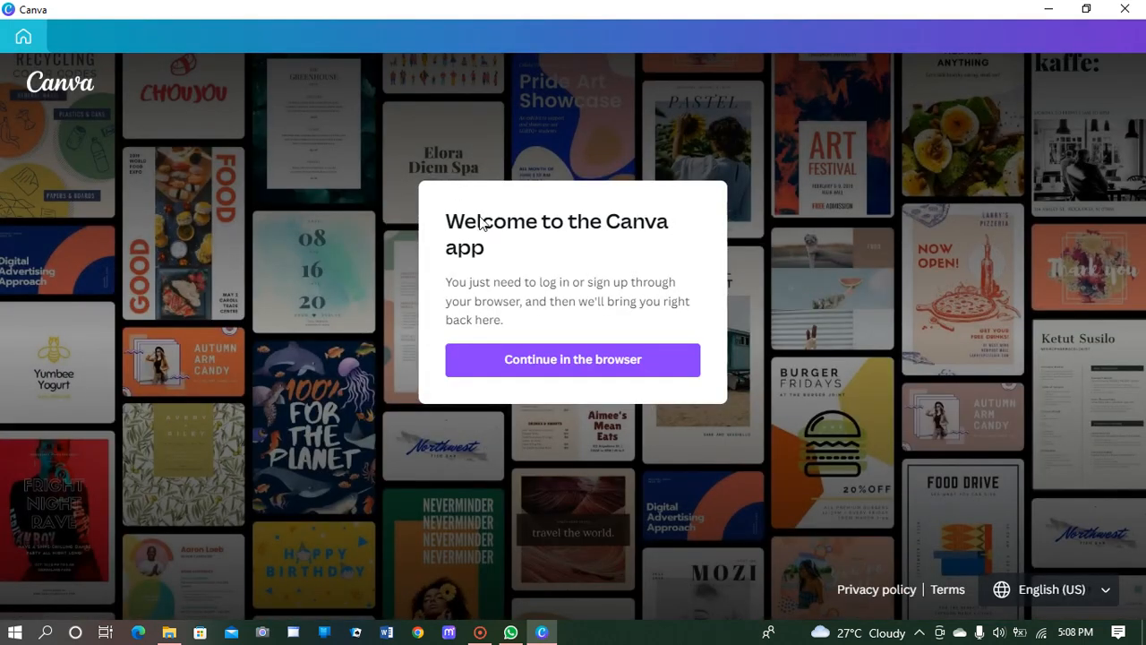
pyautogui.click(569, 361)
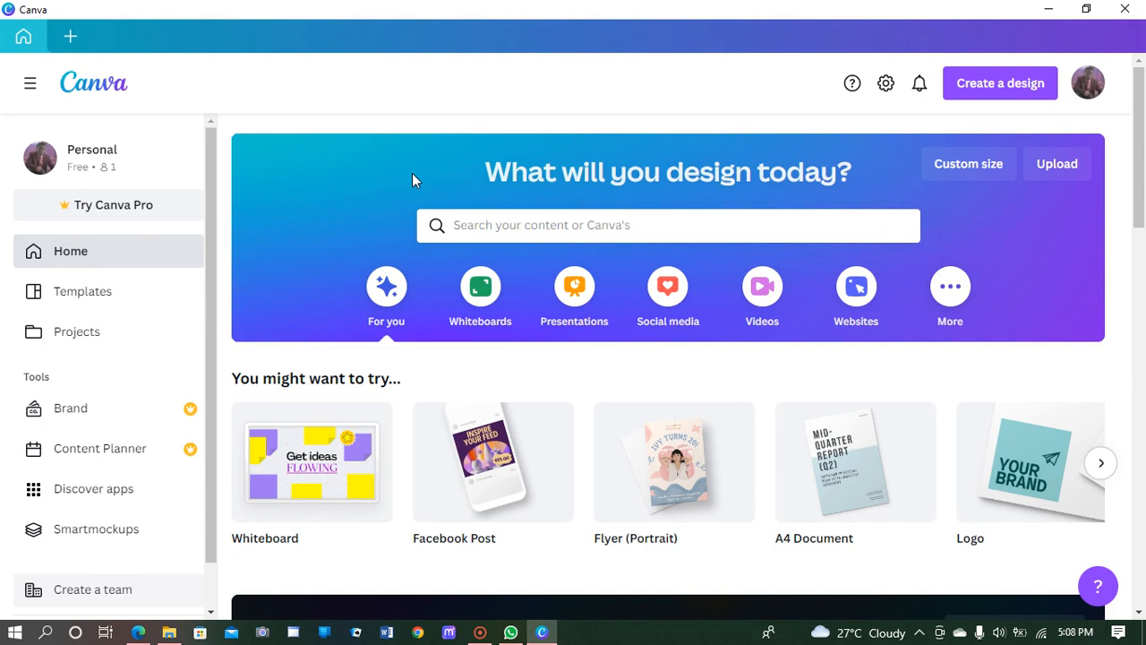
pyautogui.scroll(-5, 362, 159)
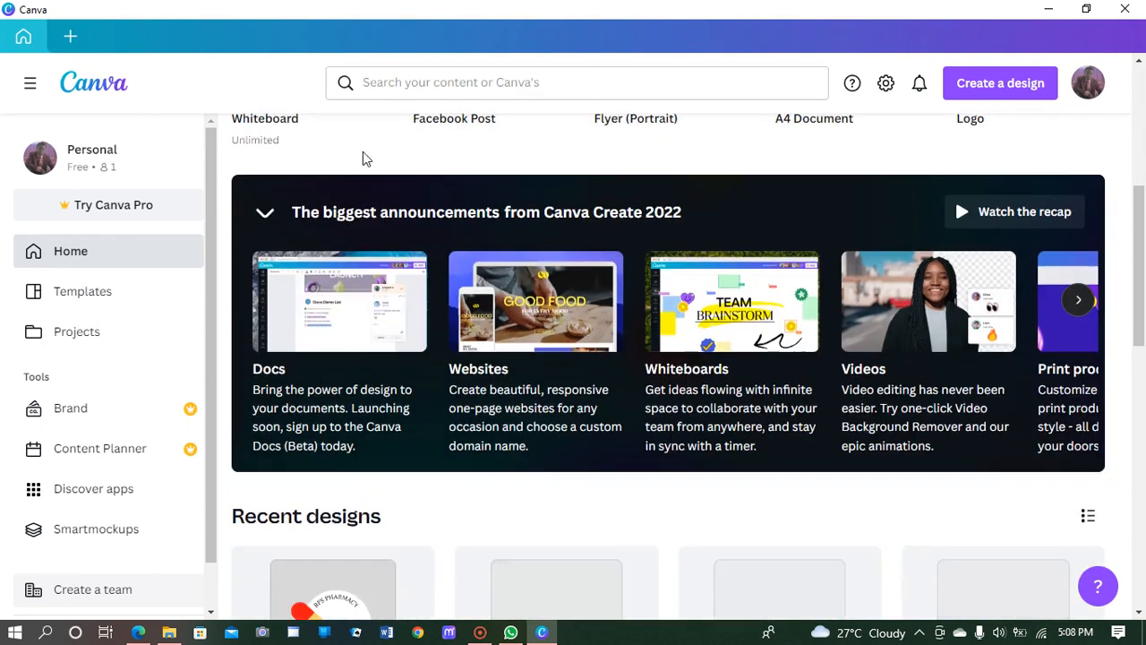
pyautogui.scroll(5, 362, 159)
pyautogui.scroll(-7, 363, 159)
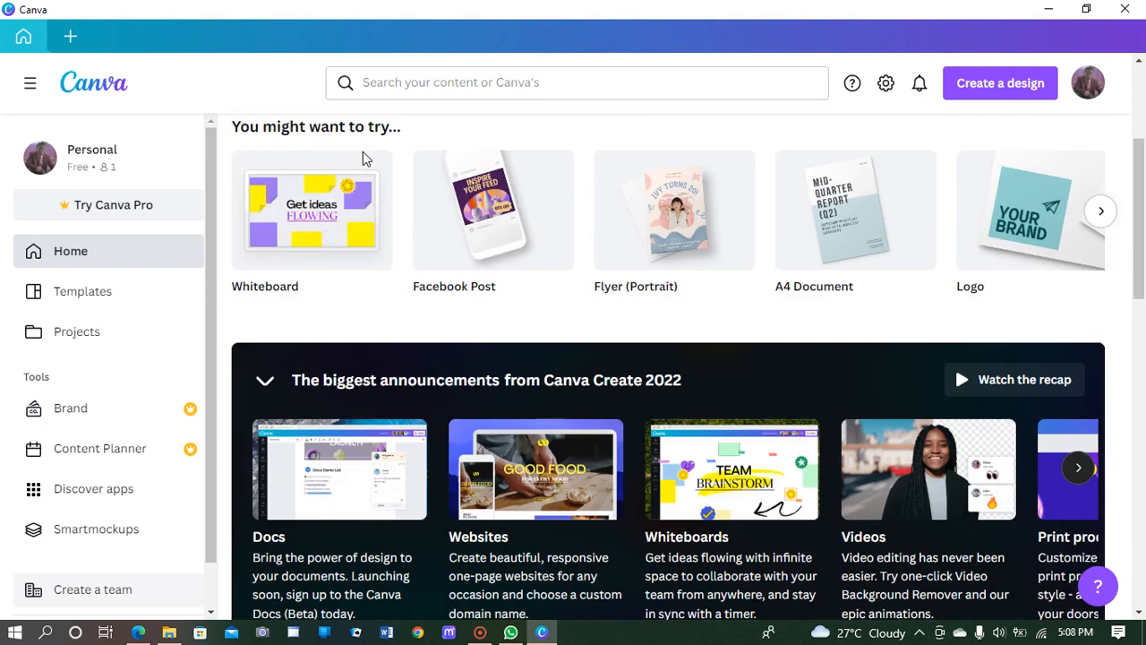
pyautogui.scroll(7, 363, 160)
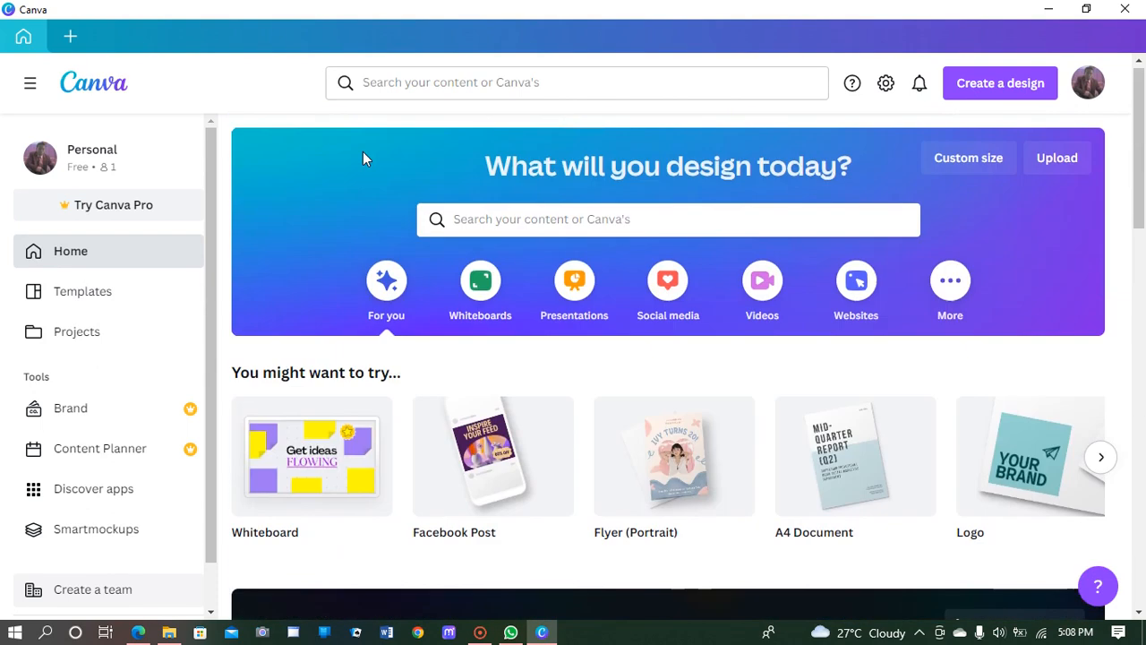
pyautogui.scroll(-9, 346, 159)
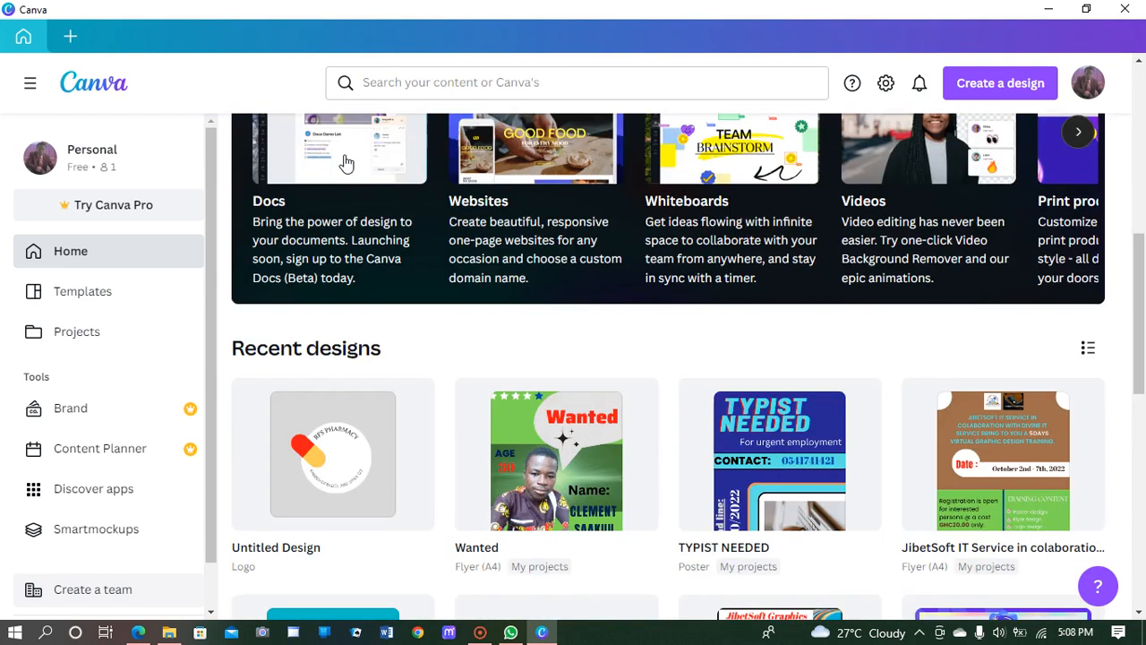
pyautogui.scroll(3, 461, 207)
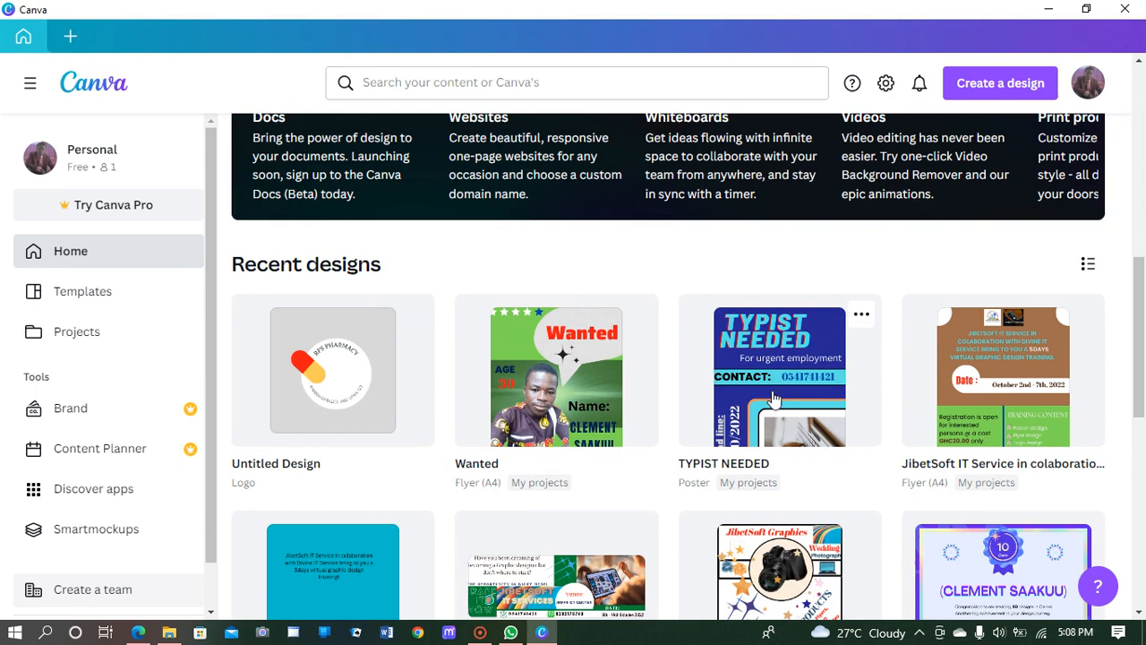
pyautogui.scroll(8, 768, 391)
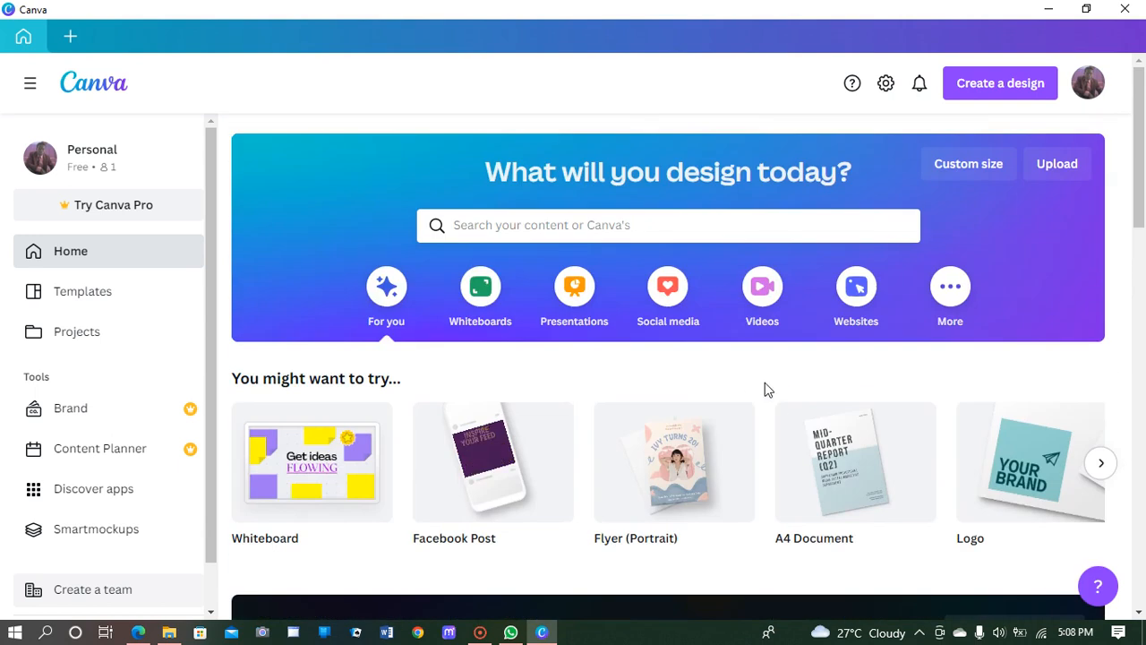
pyautogui.scroll(-2, 770, 388)
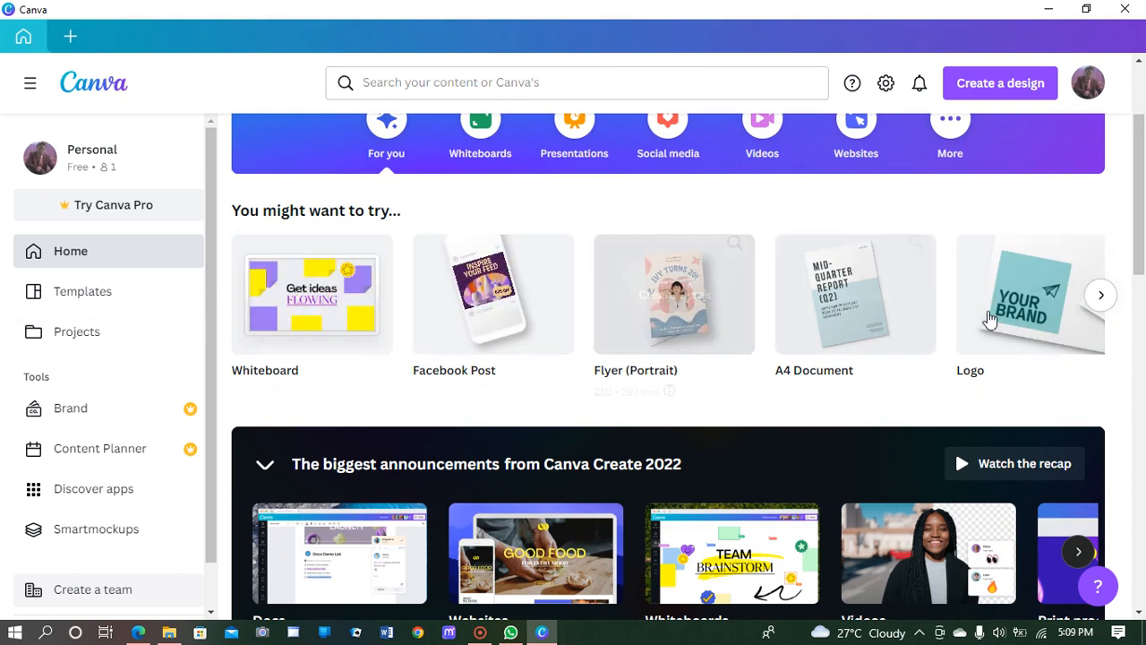
pyautogui.click(1102, 298)
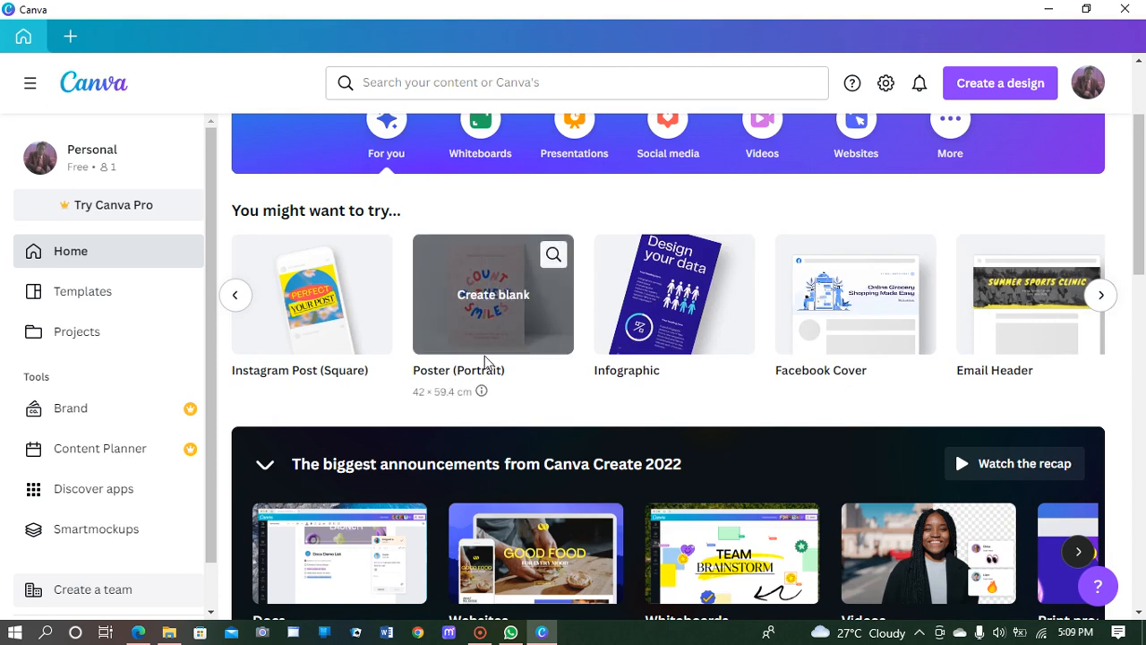
pyautogui.scroll(2, 485, 355)
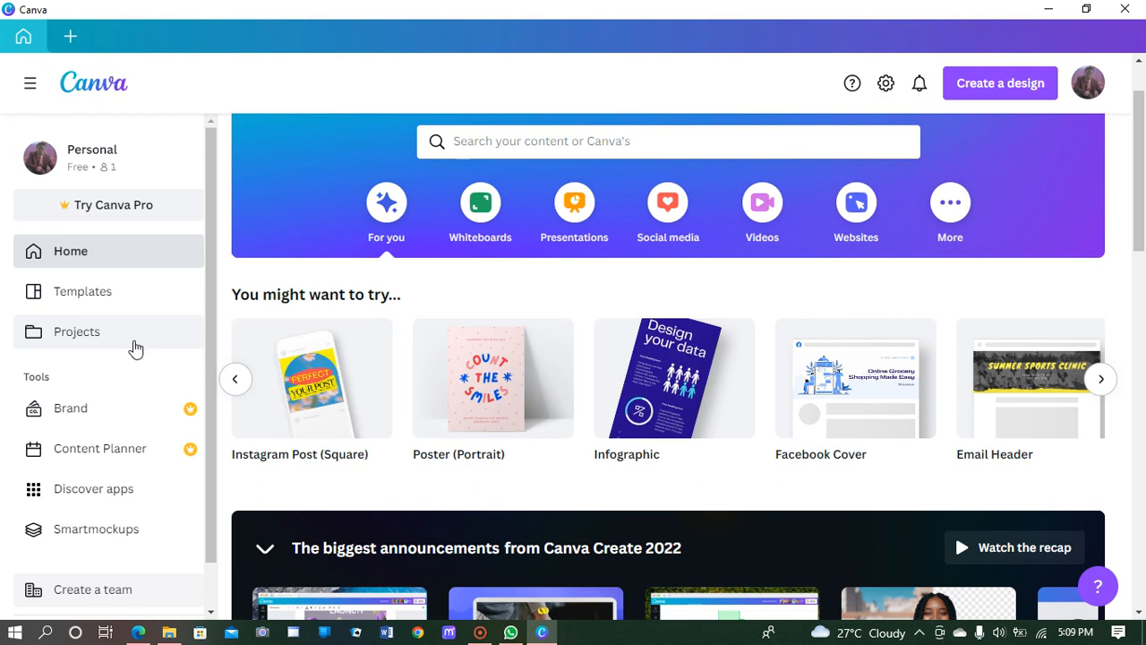
pyautogui.click(32, 83)
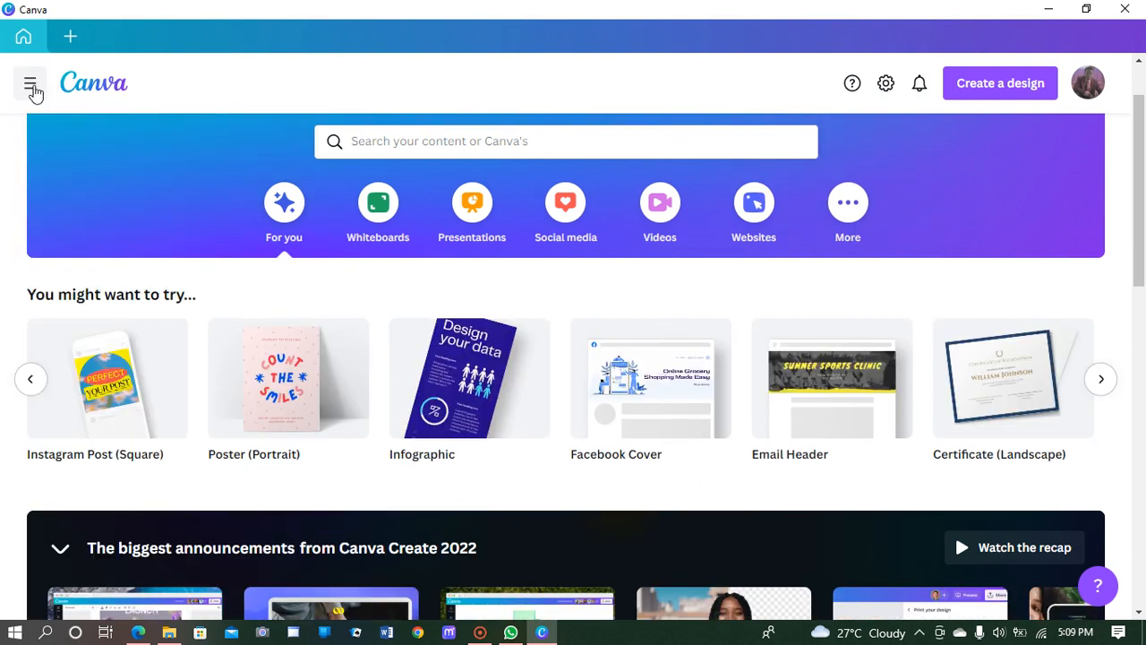
pyautogui.click(31, 85)
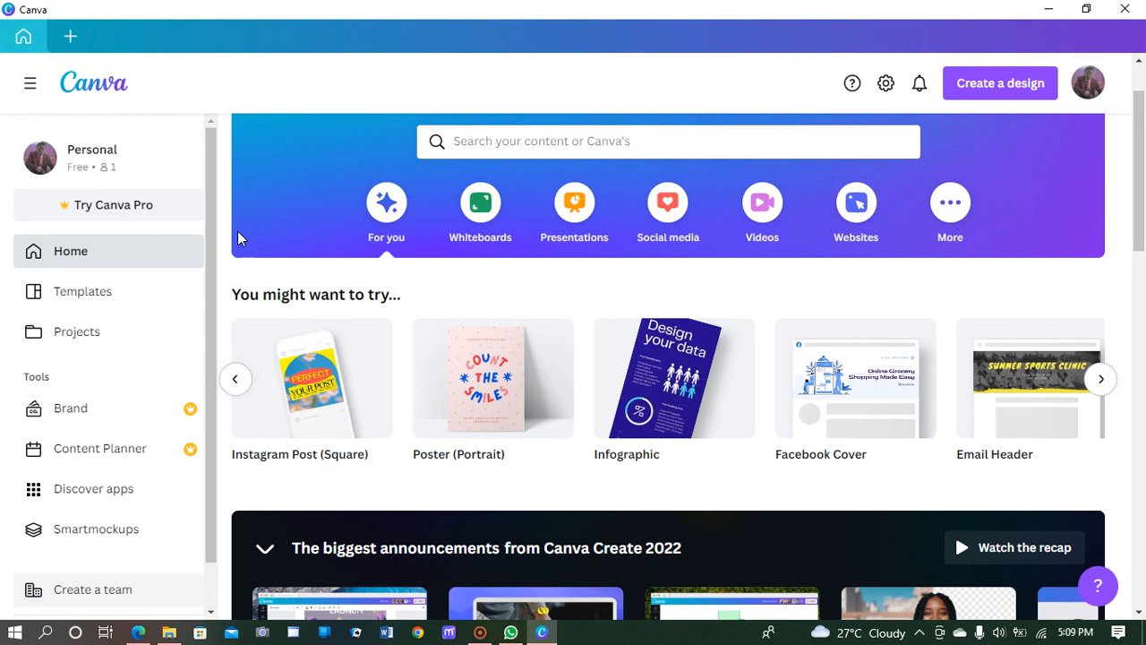
# Step: Create a new blank Poster (Portrait) design from the design types list
pyautogui.click(997, 84)
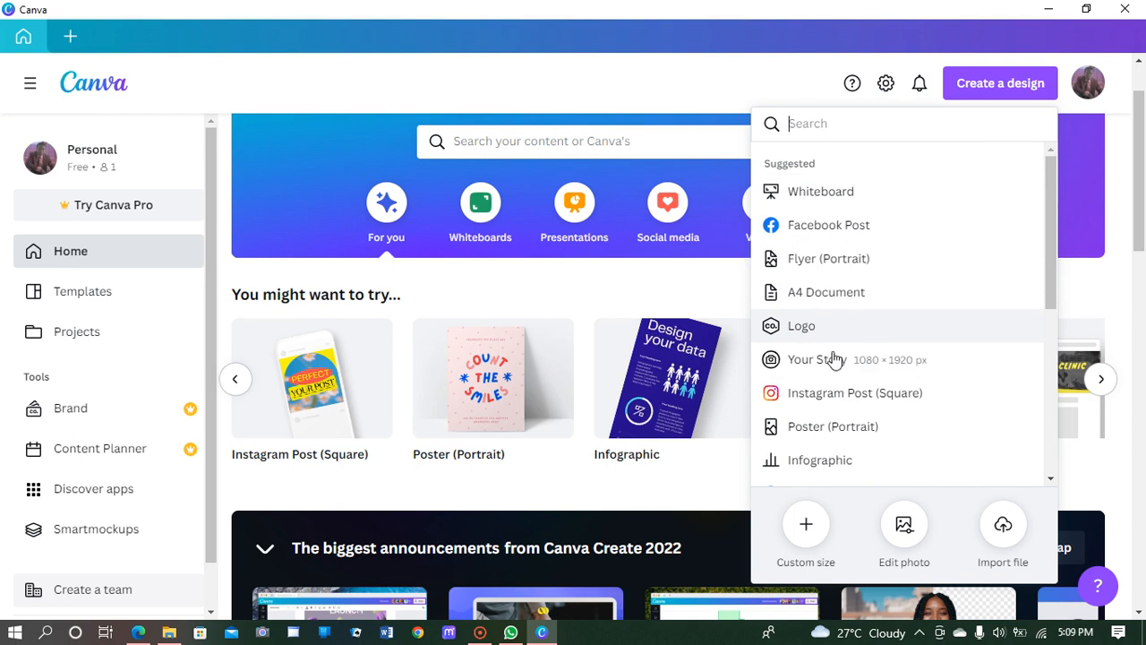
pyautogui.click(829, 435)
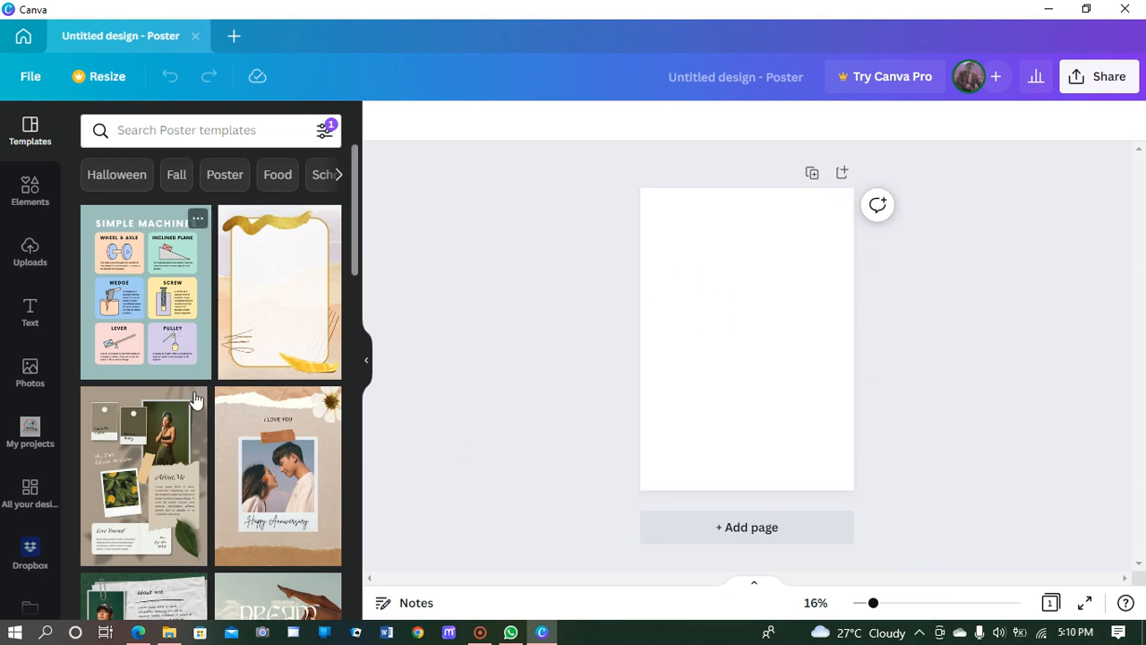
pyautogui.scroll(-3, 212, 298)
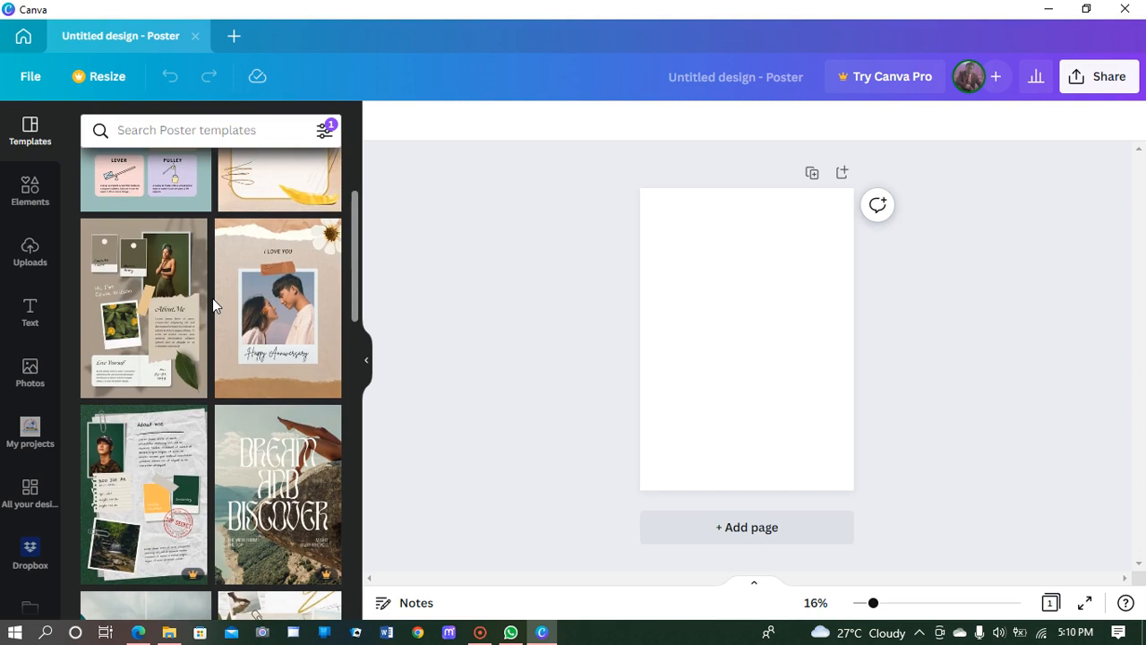
pyautogui.scroll(-3, 195, 392)
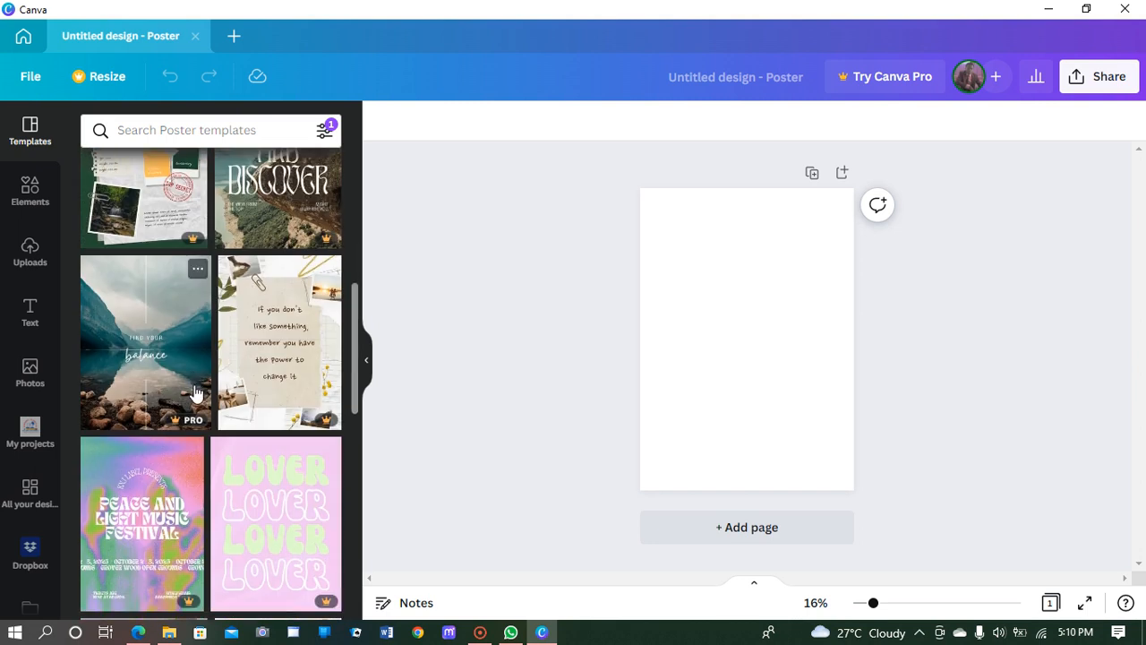
pyautogui.scroll(-3, 212, 358)
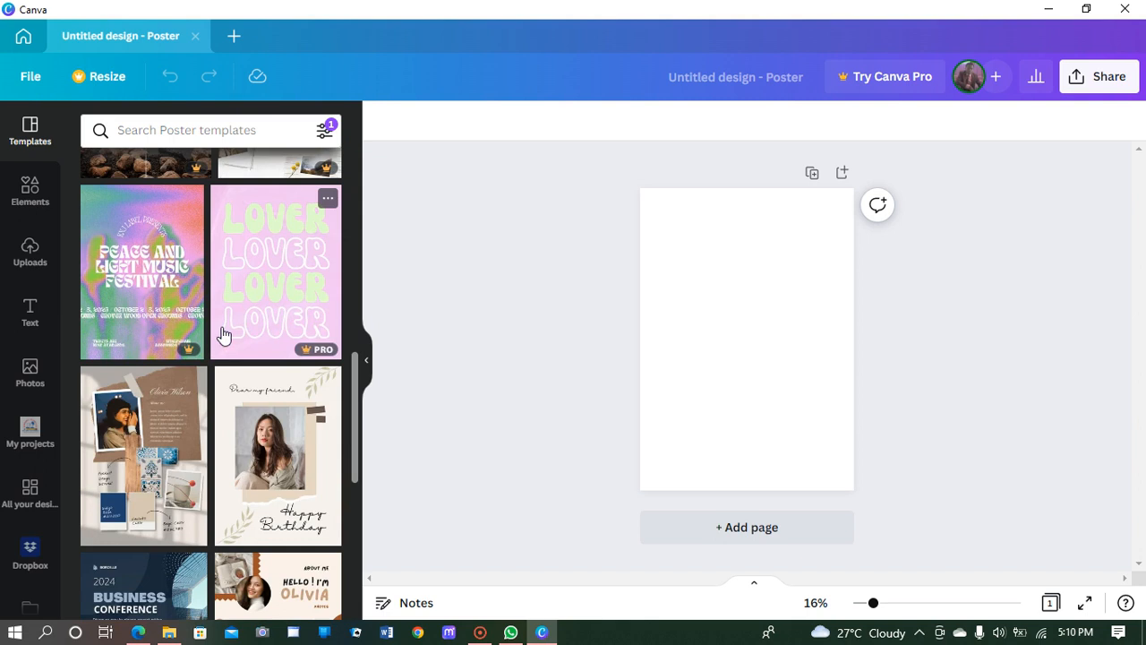
pyautogui.scroll(-1, 224, 335)
pyautogui.scroll(-2, 224, 335)
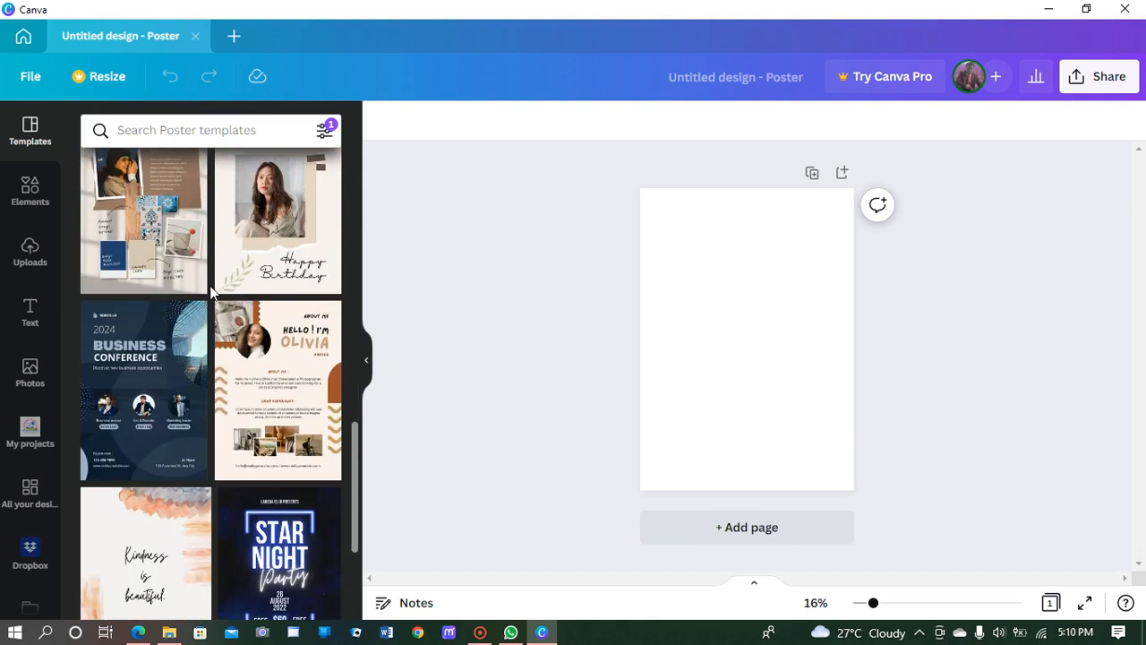
pyautogui.scroll(3, 199, 344)
pyautogui.scroll(-4, 192, 324)
pyautogui.scroll(-5, 191, 325)
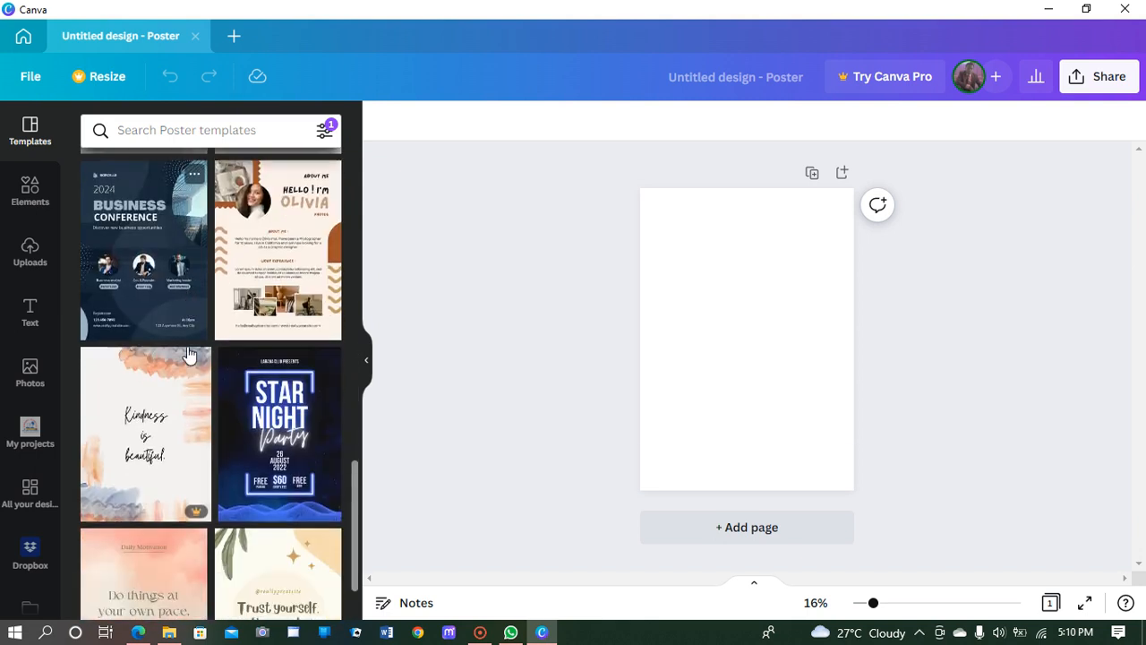
pyautogui.scroll(-10, 189, 354)
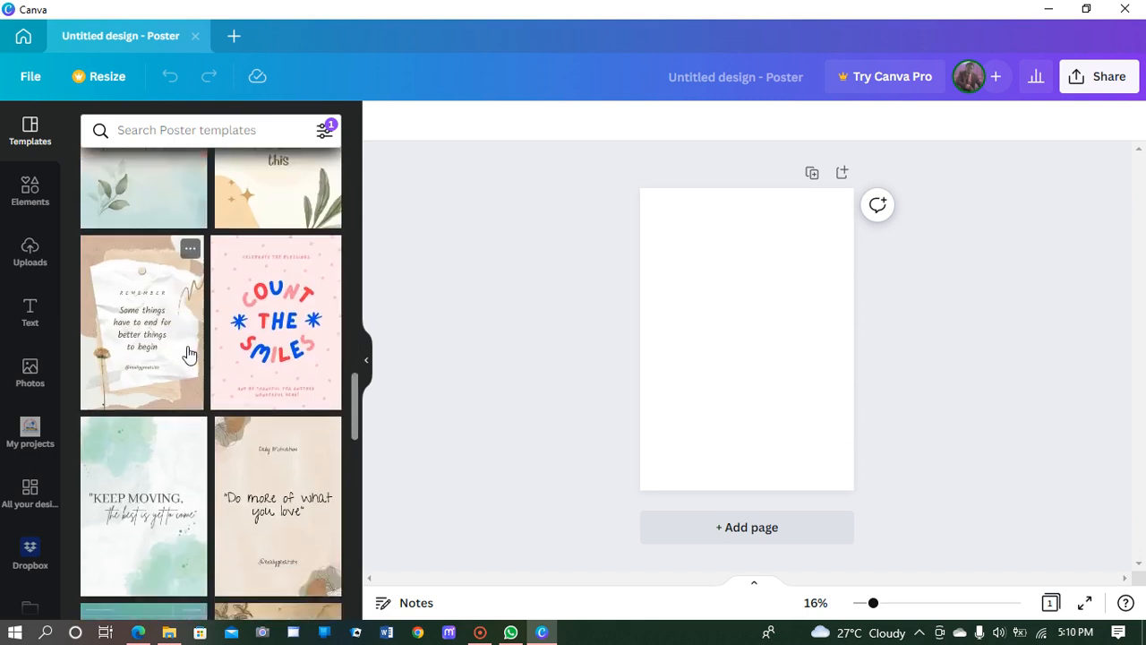
pyautogui.scroll(15, 188, 353)
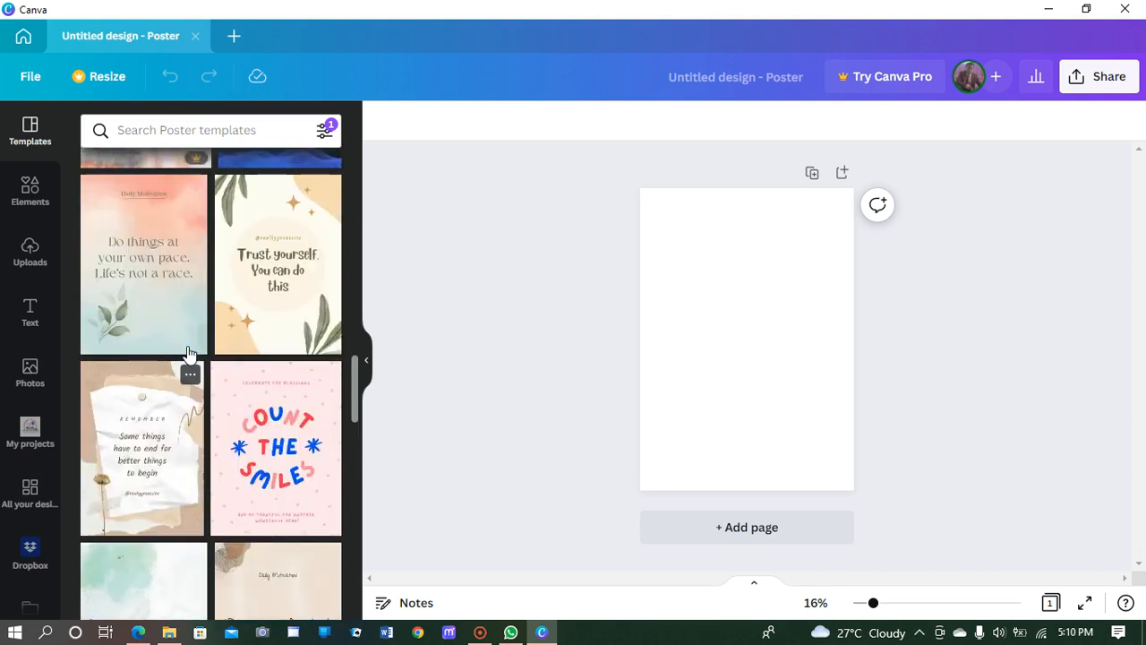
pyautogui.scroll(8, 186, 345)
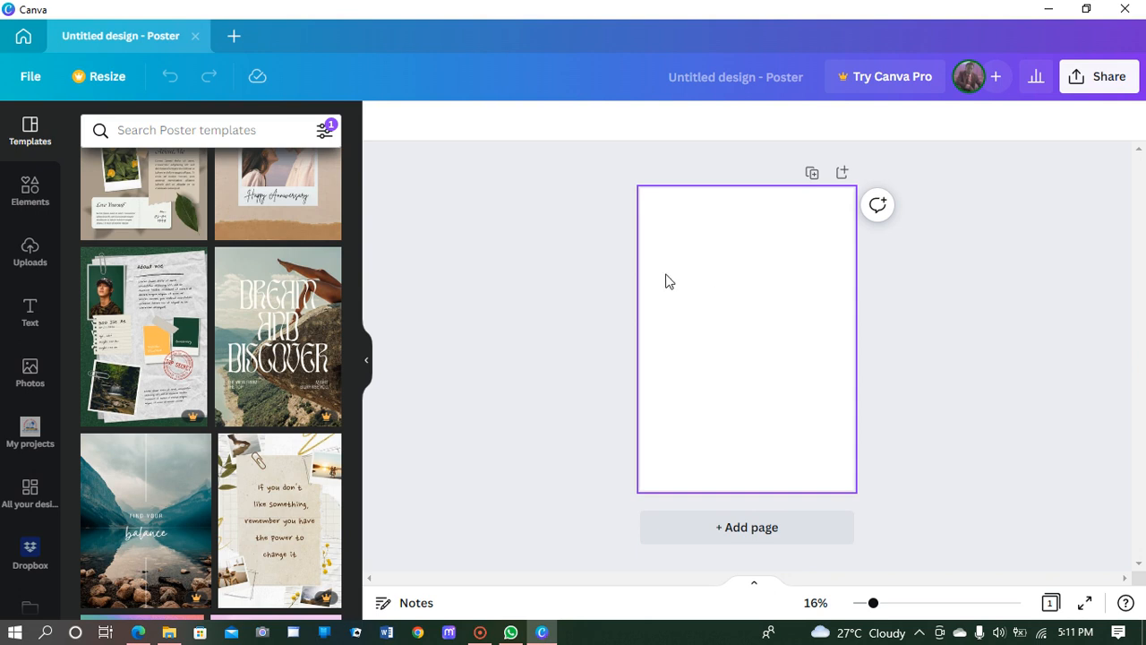
# Step: Give the blank poster page a Violet background from the colour swatches
pyautogui.click(722, 279)
pyautogui.click(383, 124)
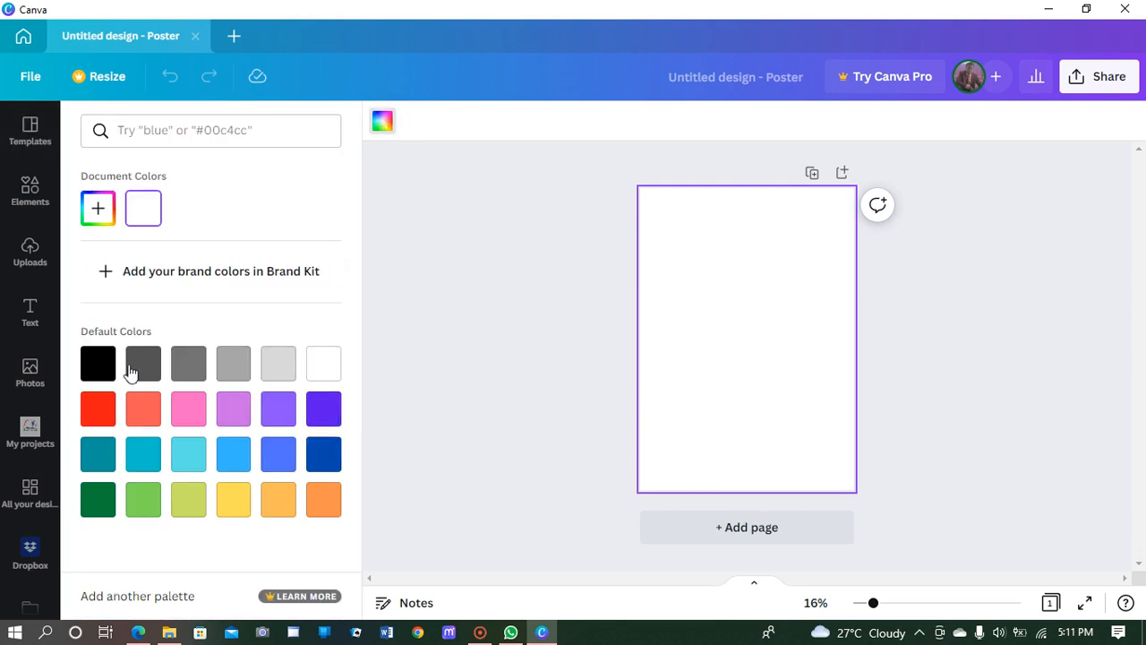
pyautogui.click(319, 412)
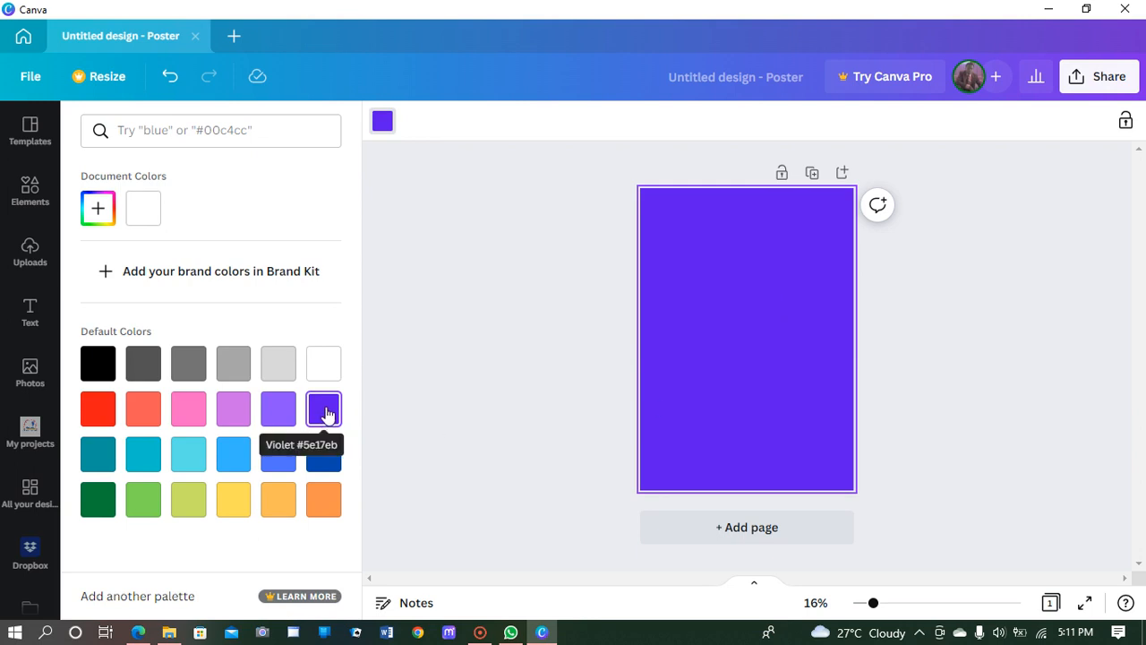
# Step: Mix a custom deep purple background colour, #4B26A6, with the hue slider and shade field
pyautogui.click(106, 211)
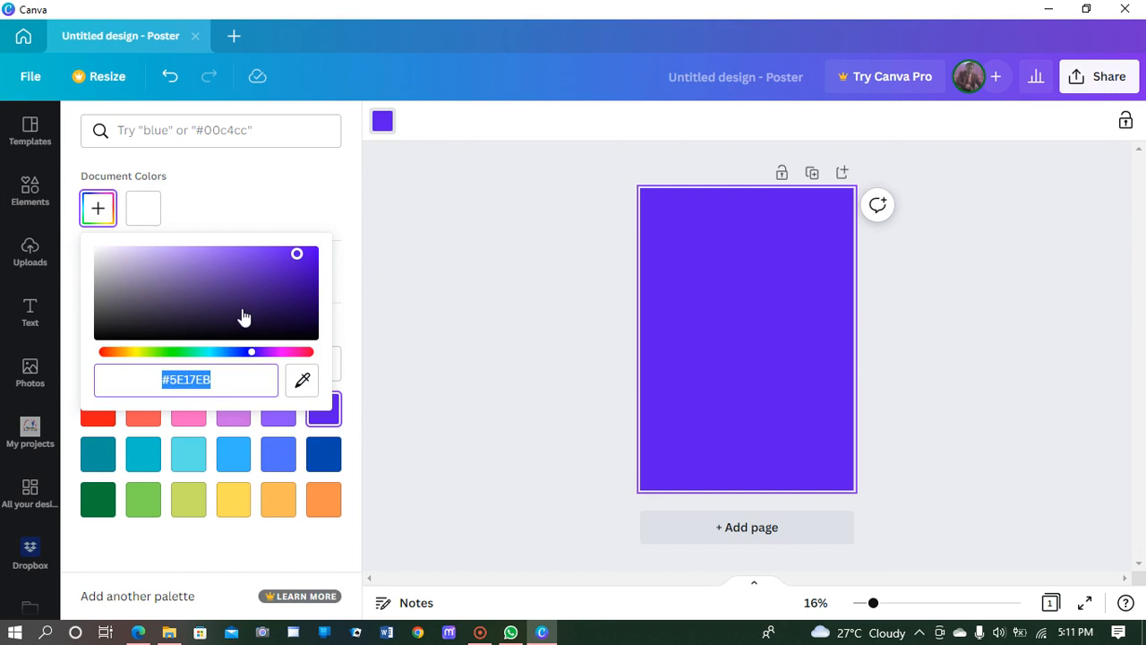
pyautogui.click(261, 354)
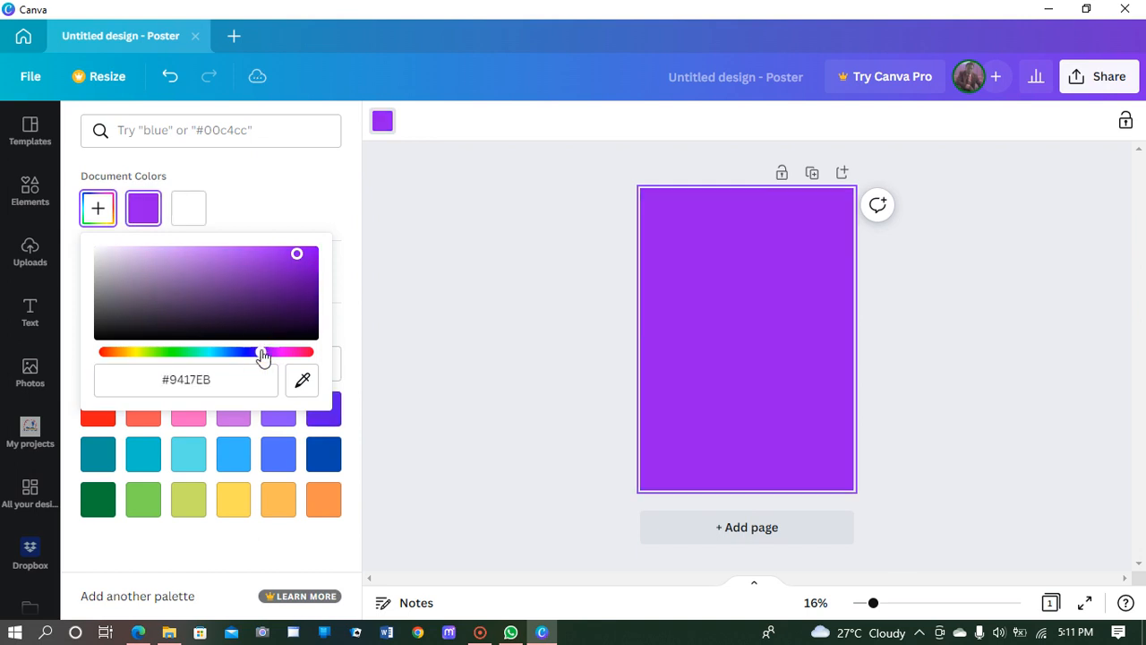
pyautogui.click(293, 298)
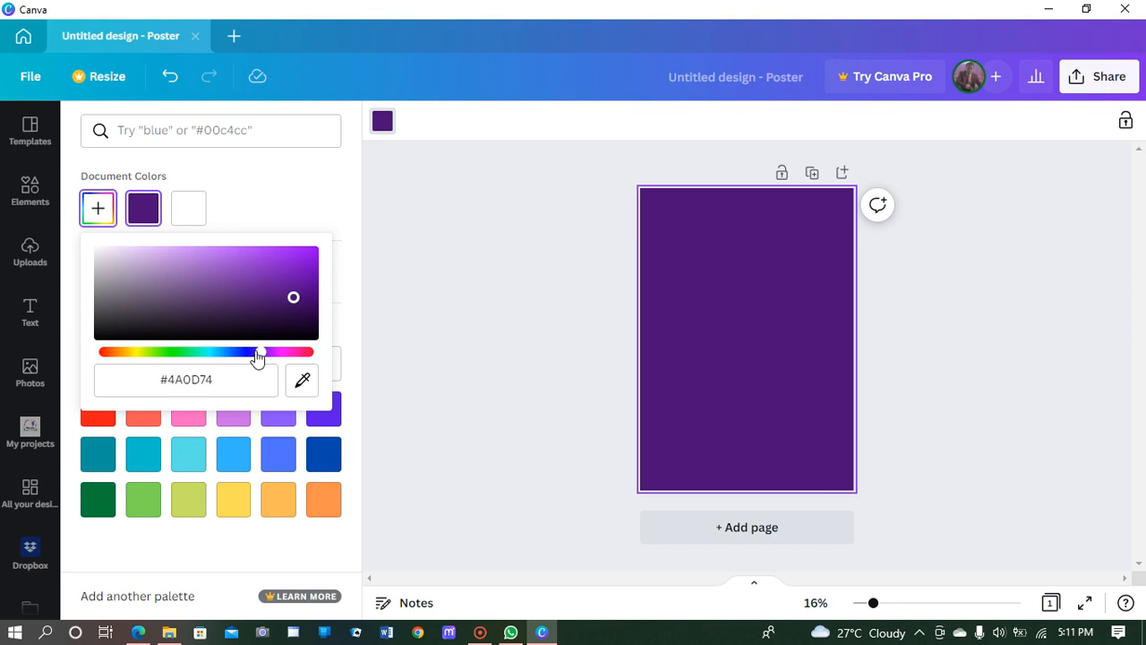
pyautogui.moveTo(256, 356); pyautogui.dragTo(252, 356)
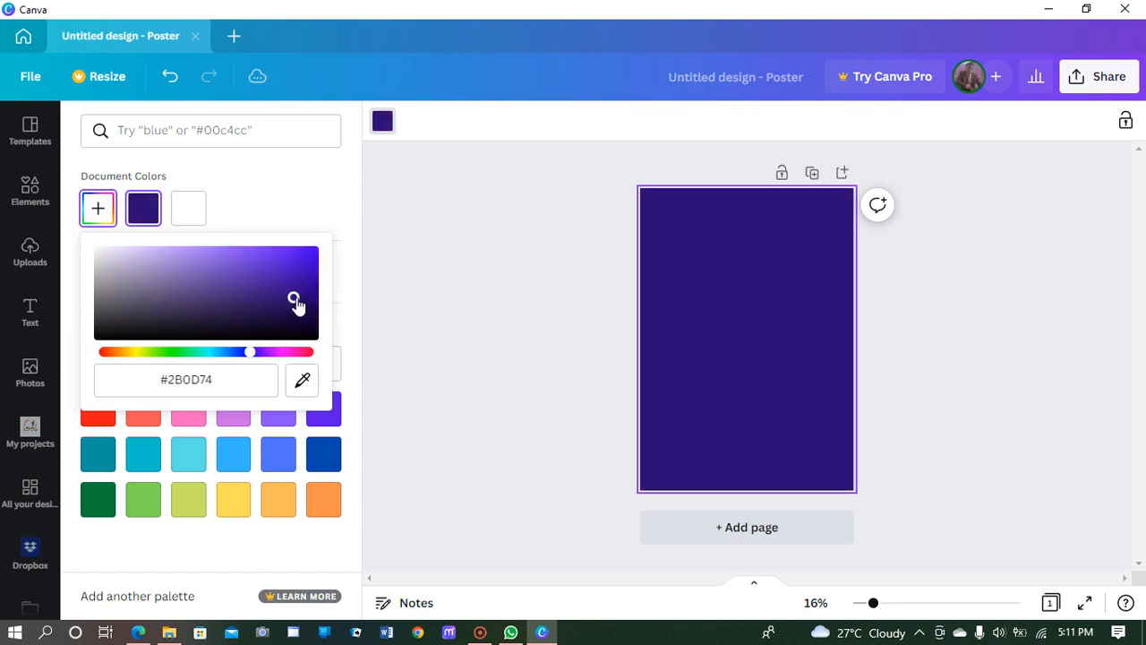
pyautogui.click(289, 304)
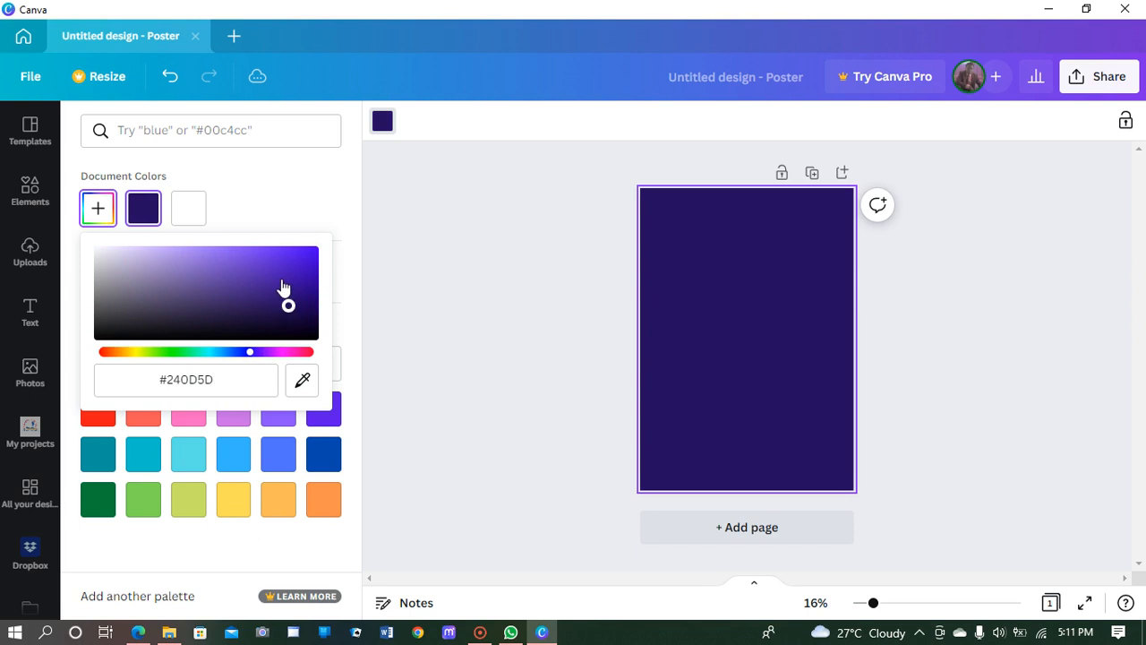
pyautogui.click(281, 277)
pyautogui.click(295, 288)
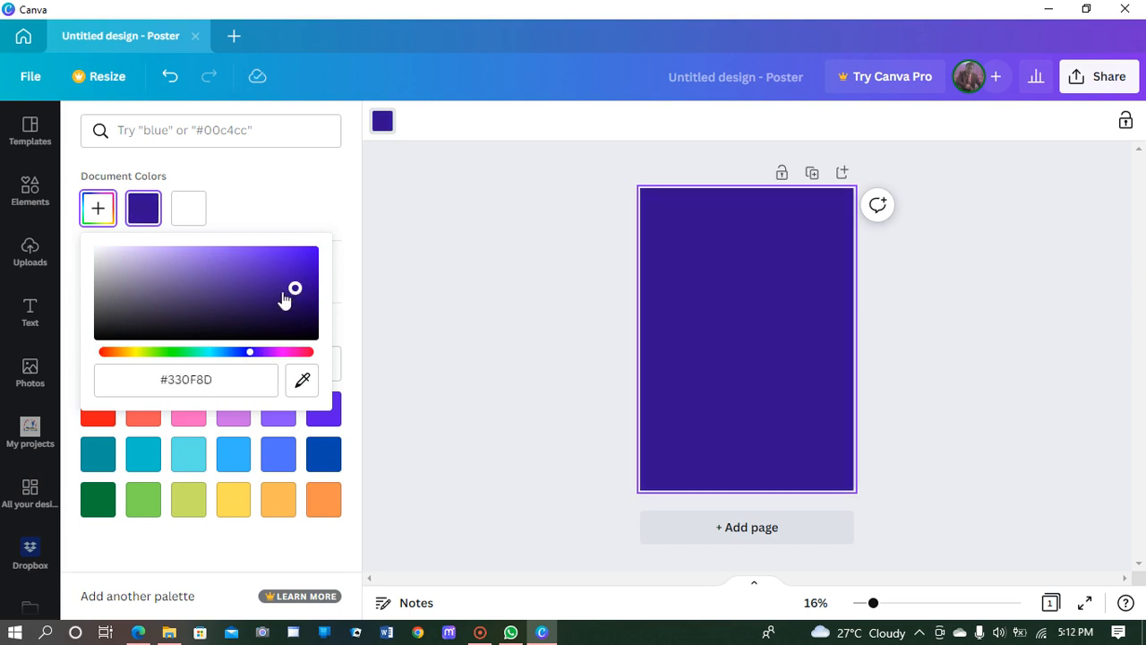
pyautogui.click(277, 294)
pyautogui.click(267, 280)
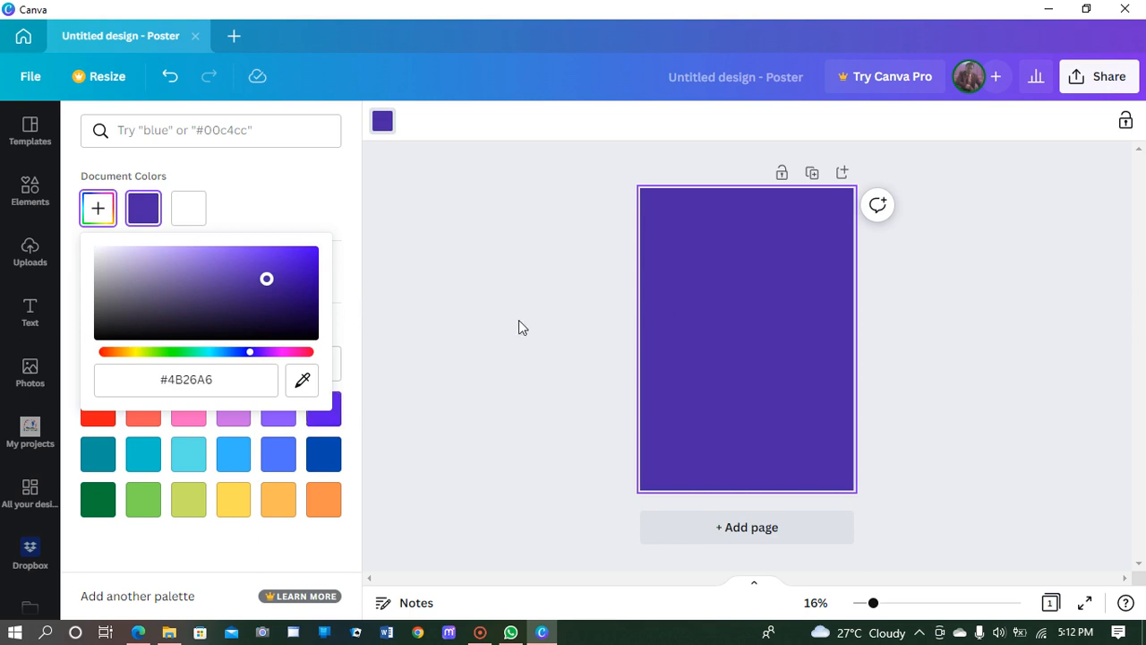
pyautogui.click(367, 329)
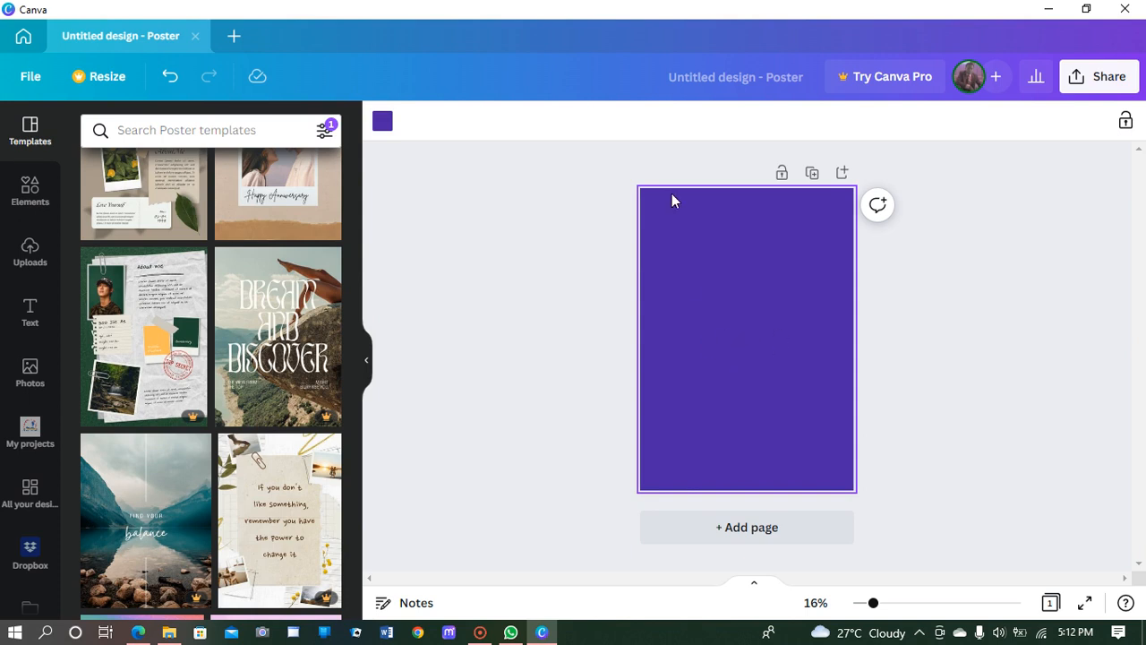
# Step: Zoom the canvas from 16% to 21% so the purple poster appears larger
pyautogui.click(873, 602)
pyautogui.moveTo(873, 603); pyautogui.dragTo(885, 602)
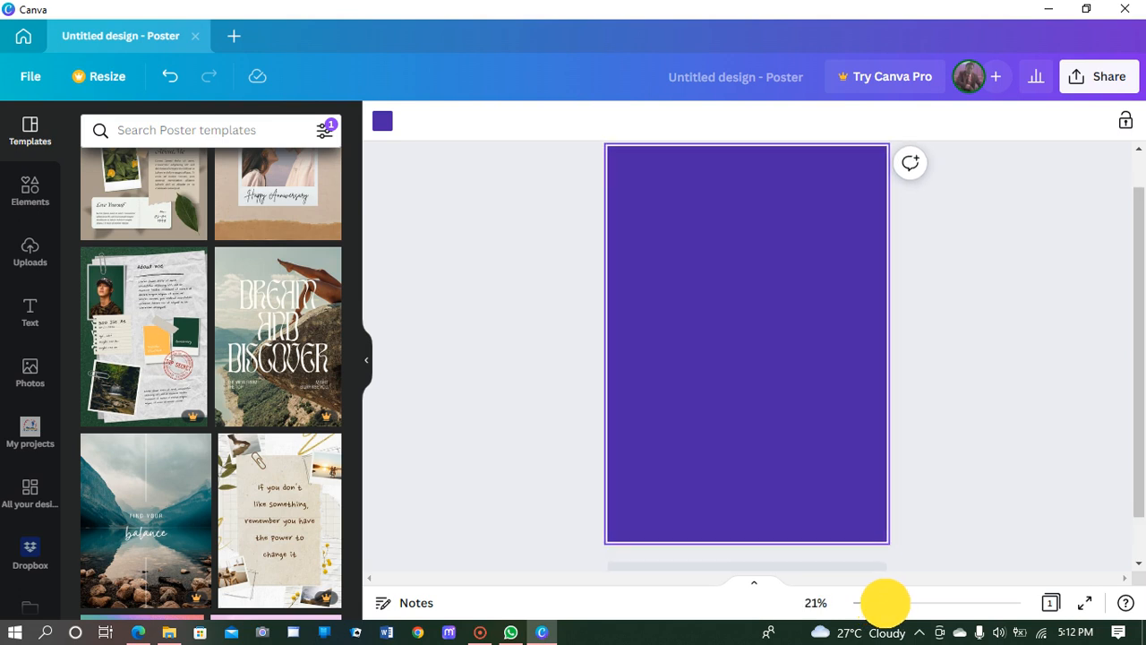
pyautogui.scroll(1, 825, 421)
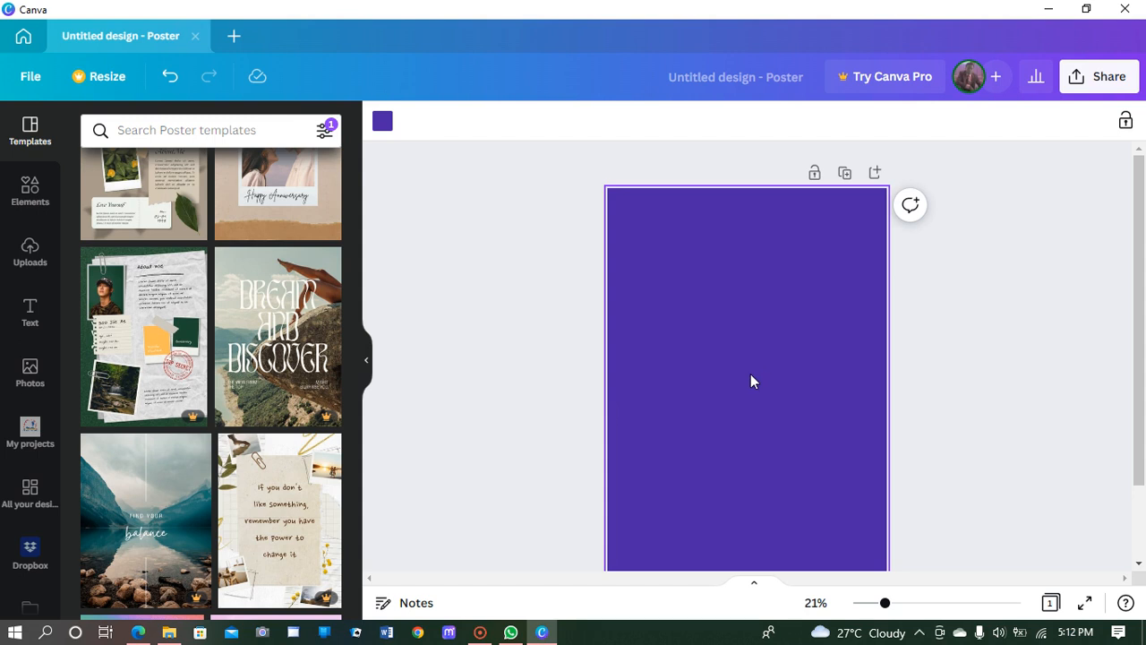
# Step: Add the PLANET ARCADIA text style, shrink it, and place it in the poster's top-left corner
pyautogui.click(29, 308)
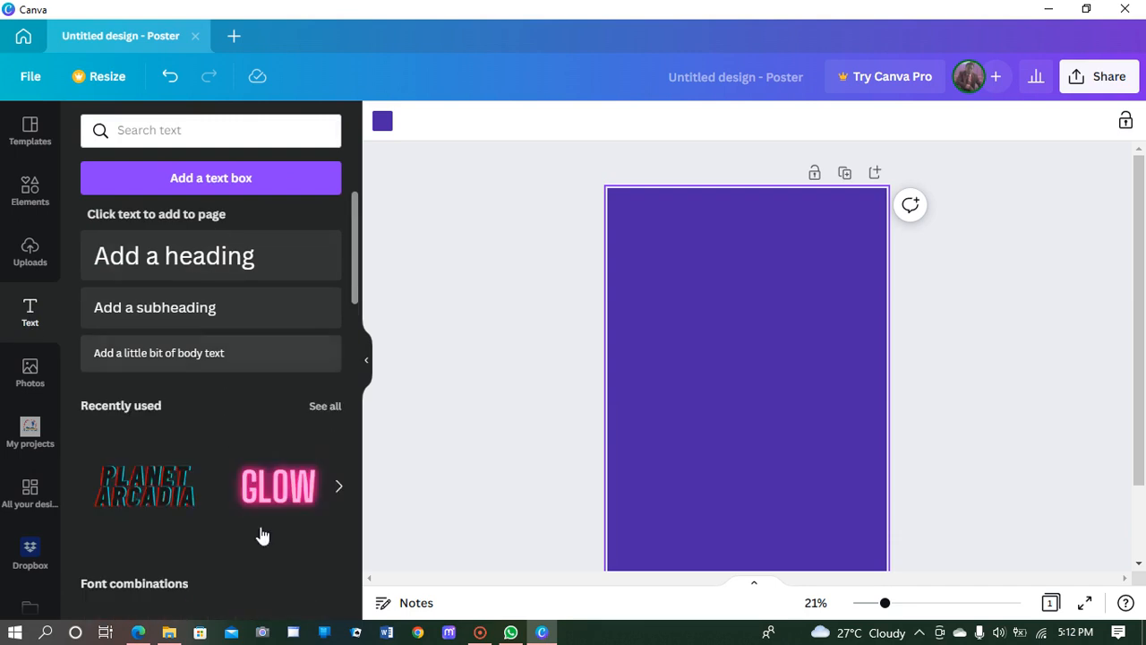
pyautogui.scroll(-2, 201, 511)
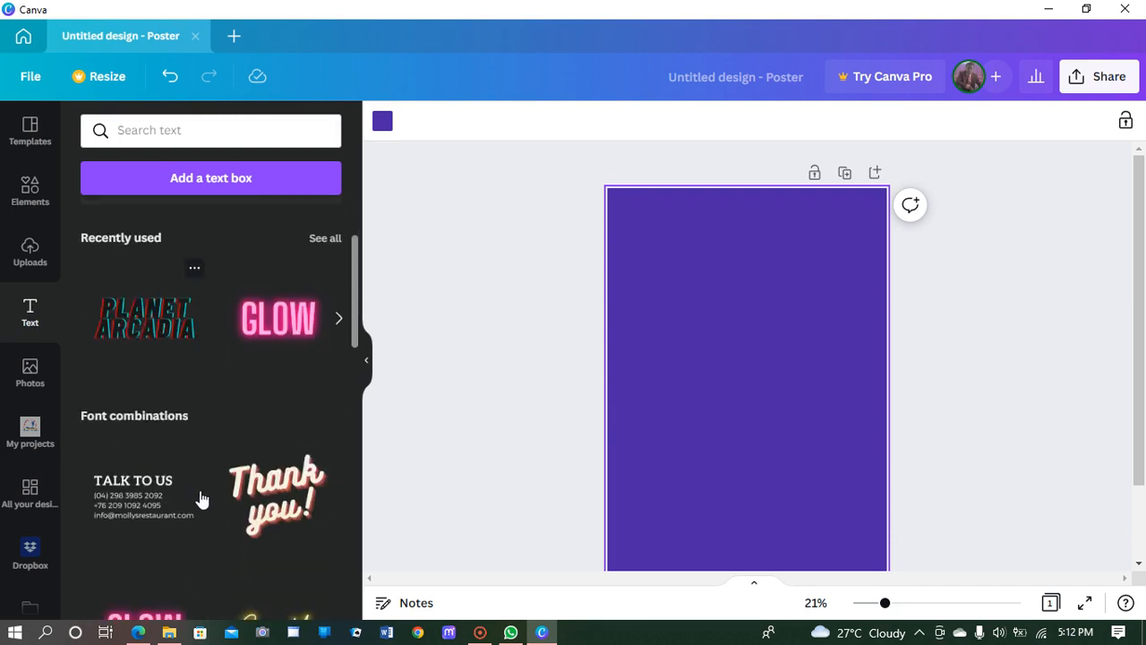
pyautogui.click(148, 323)
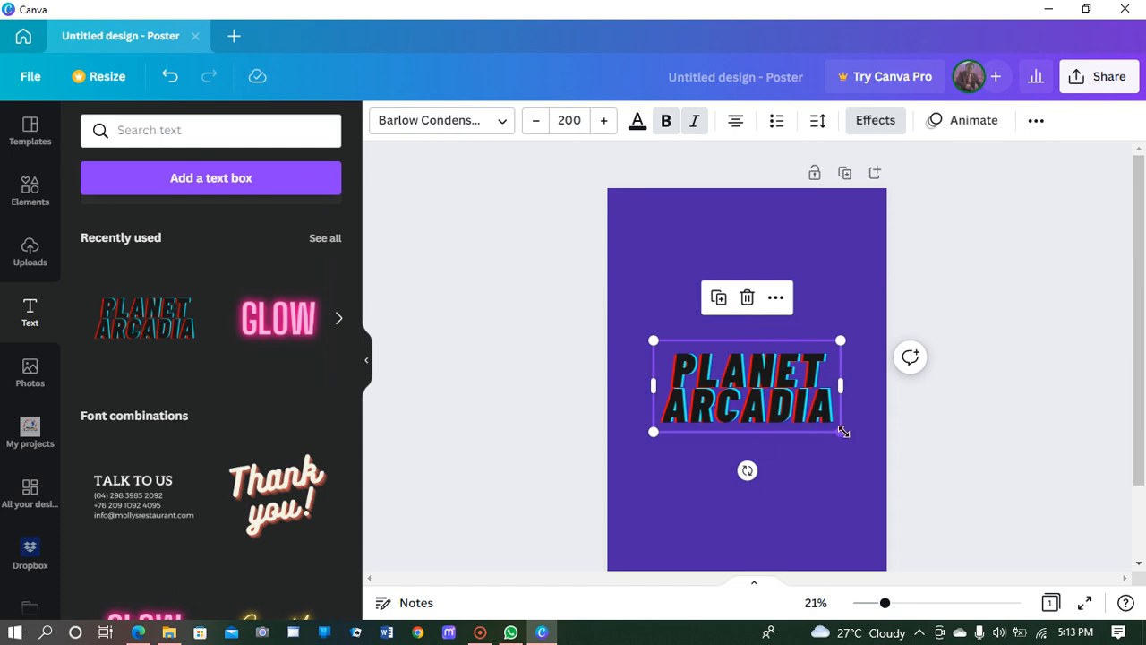
pyautogui.moveTo(840, 431); pyautogui.dragTo(808, 387)
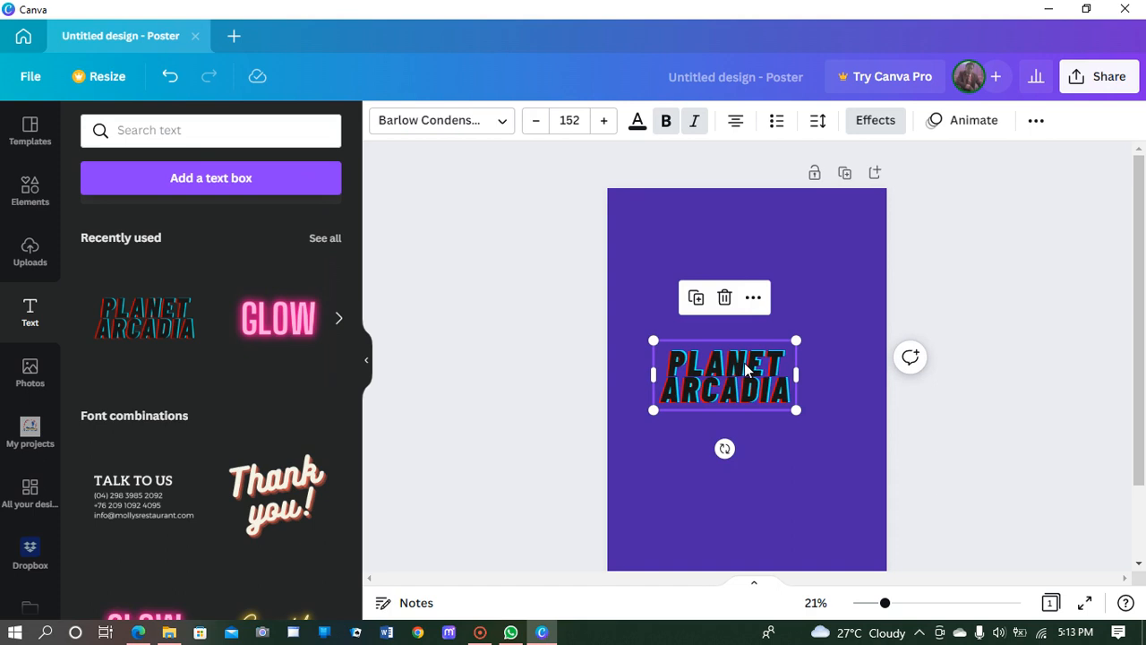
pyautogui.click(744, 362)
pyautogui.moveTo(746, 363); pyautogui.dragTo(697, 214)
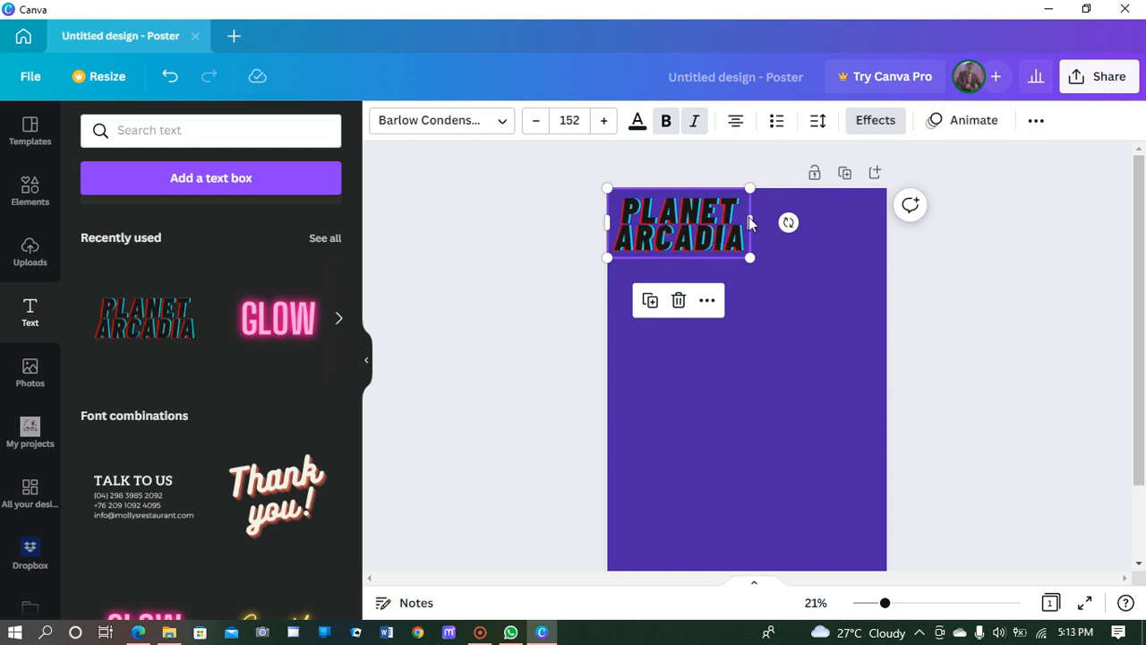
pyautogui.moveTo(751, 222); pyautogui.dragTo(767, 222)
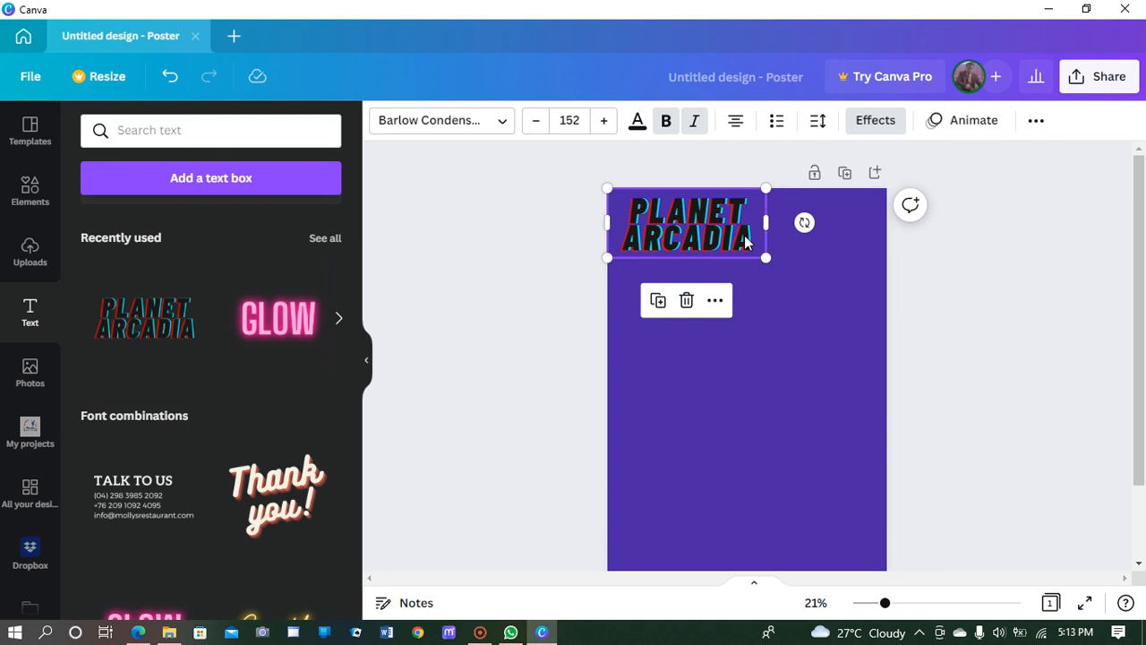
# Step: Replace the PLANET ARCADIA heading with 'TYPIST NEEDED' and widen its text box slightly
pyautogui.press('capslock')
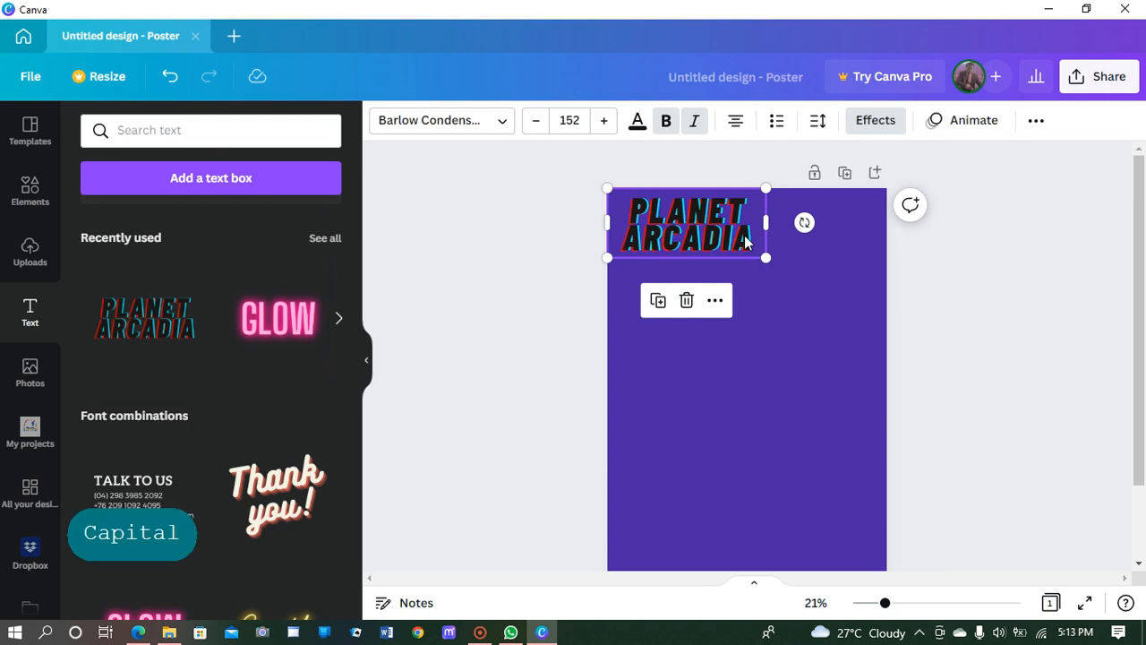
pyautogui.press('t')
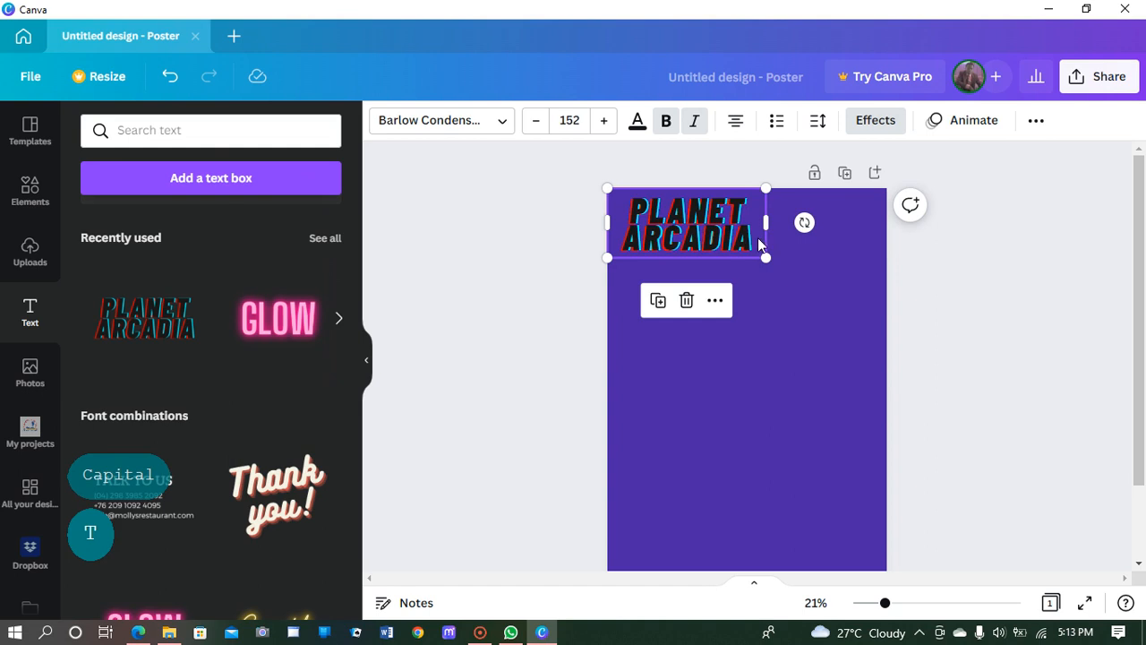
pyautogui.click(755, 233)
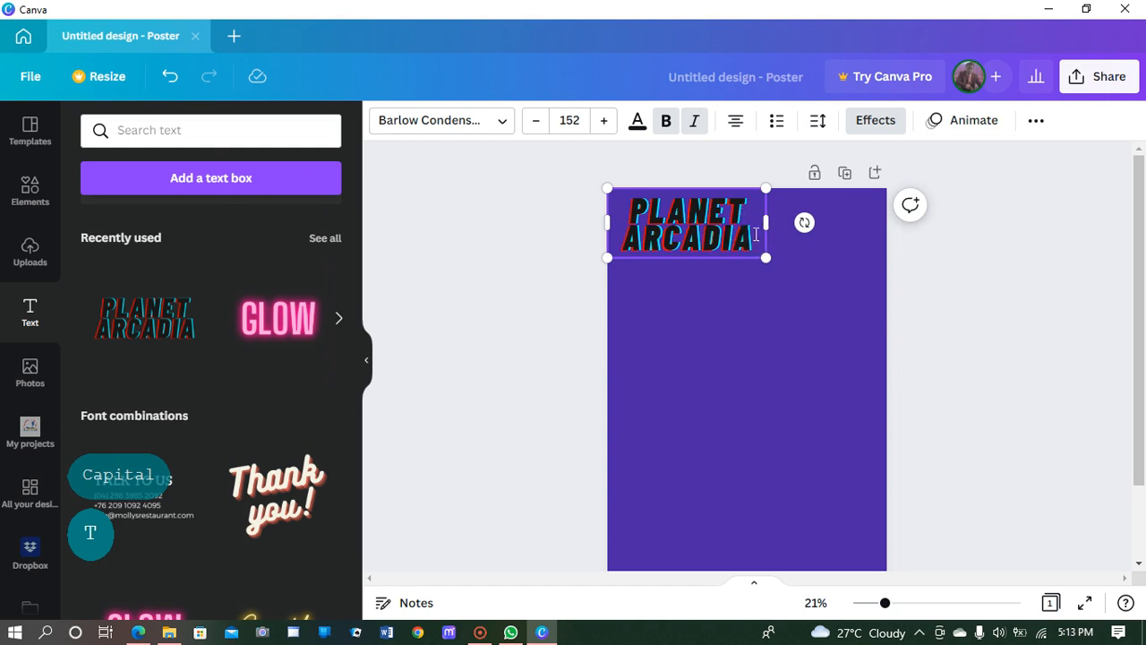
pyautogui.moveTo(755, 235); pyautogui.dragTo(627, 206)
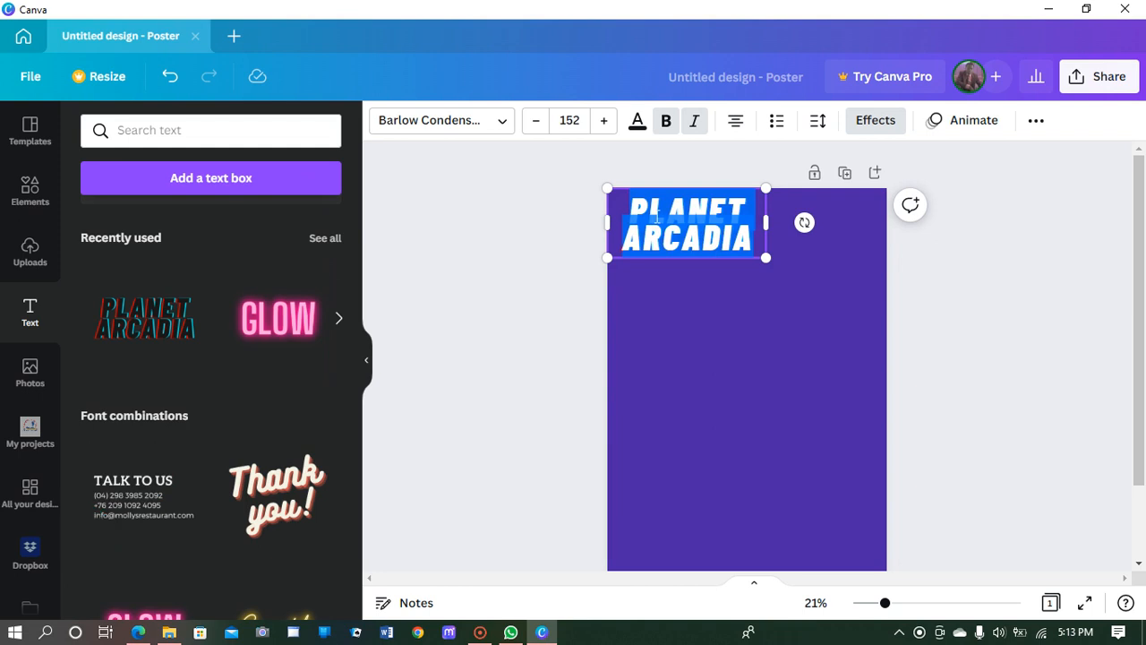
pyautogui.write('typist')
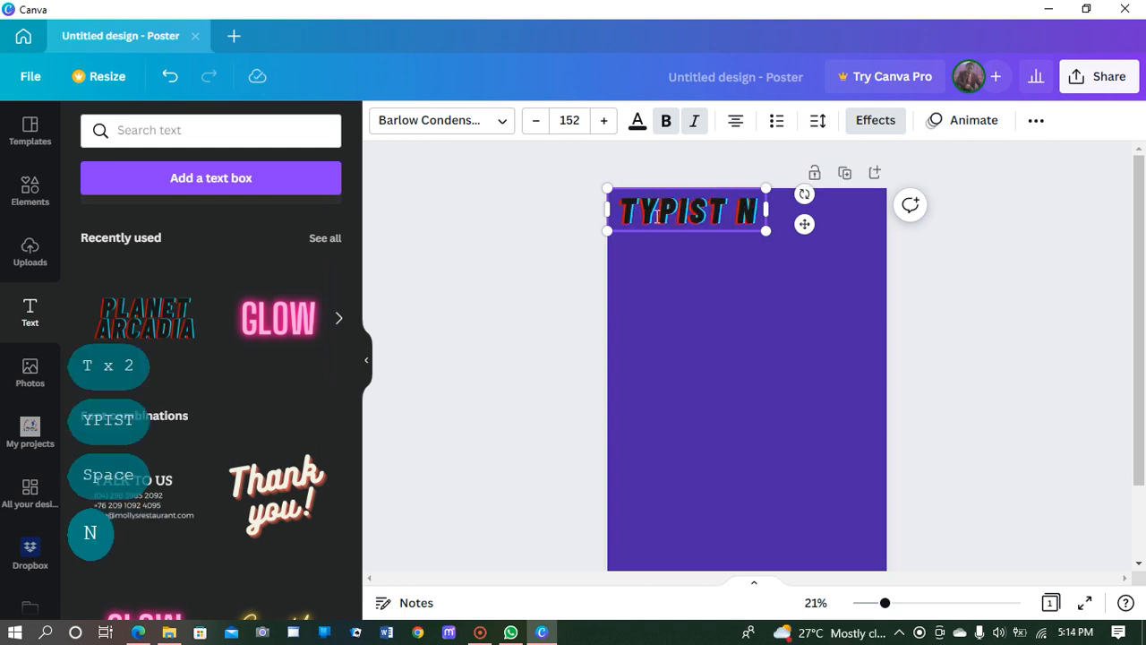
pyautogui.write('NEEDE')
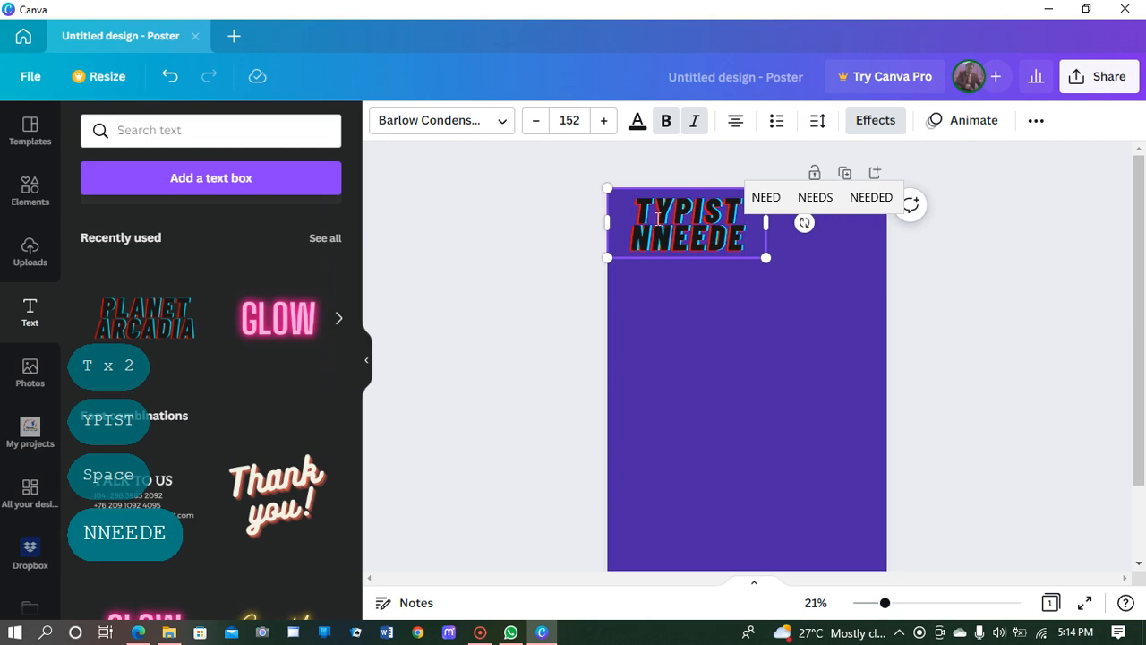
pyautogui.click(655, 236)
pyautogui.press('BackSpace')
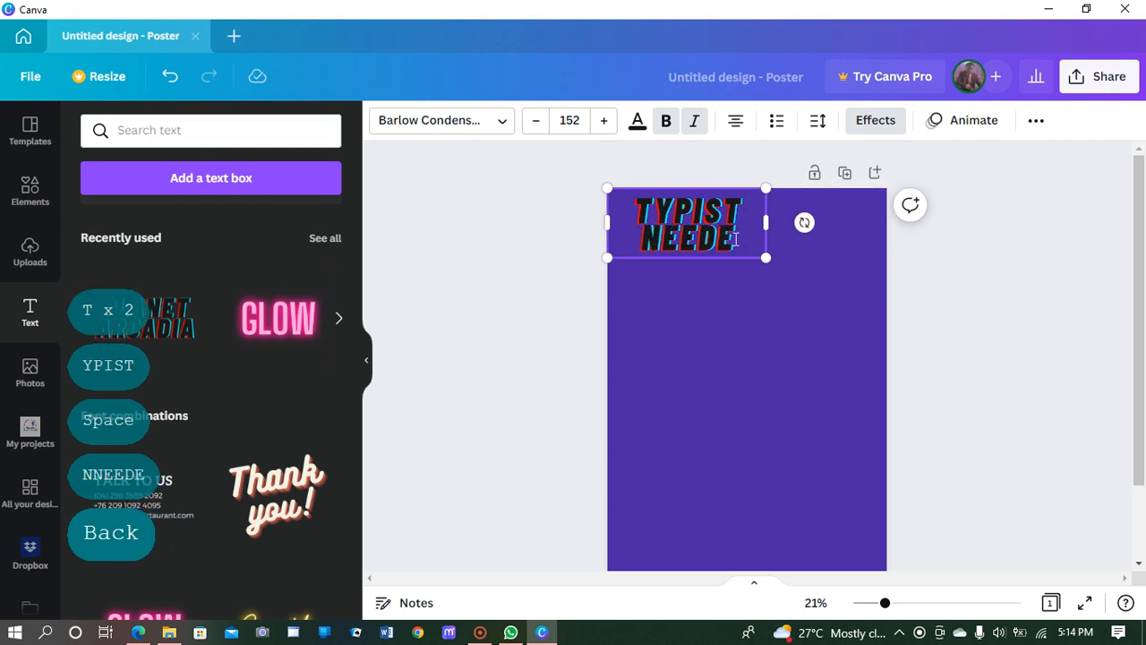
pyautogui.click(739, 245)
pyautogui.write('D')
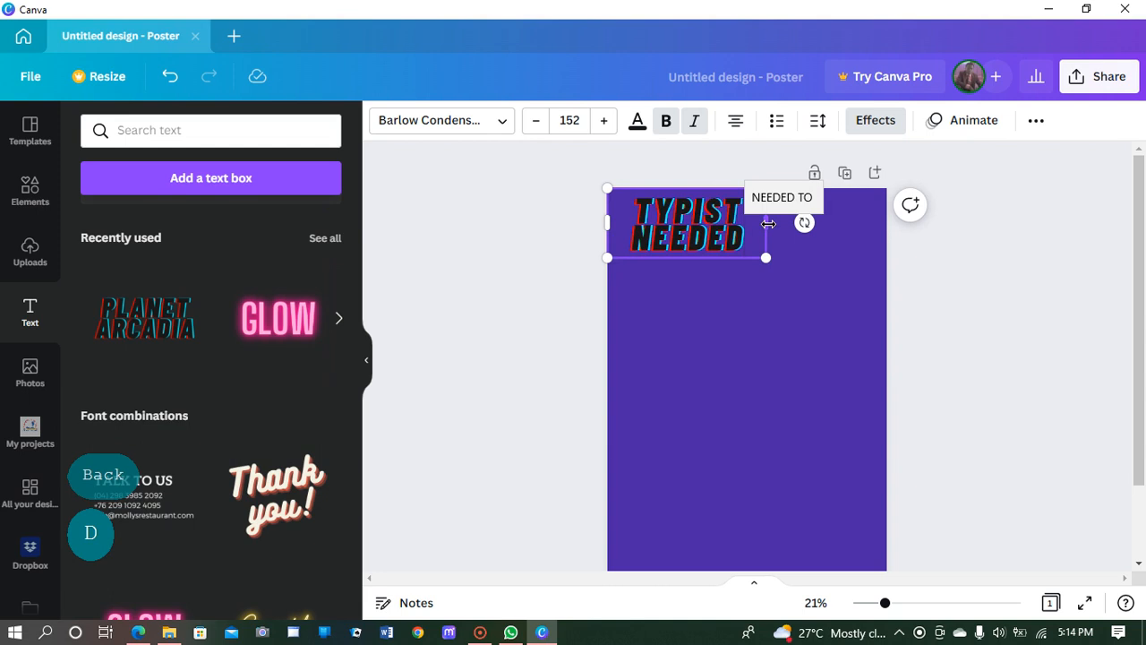
pyautogui.moveTo(771, 222)
pyautogui.mouseDown()
pyautogui.moveTo(783, 220)
pyautogui.moveTo(759, 222)
pyautogui.mouseUp()
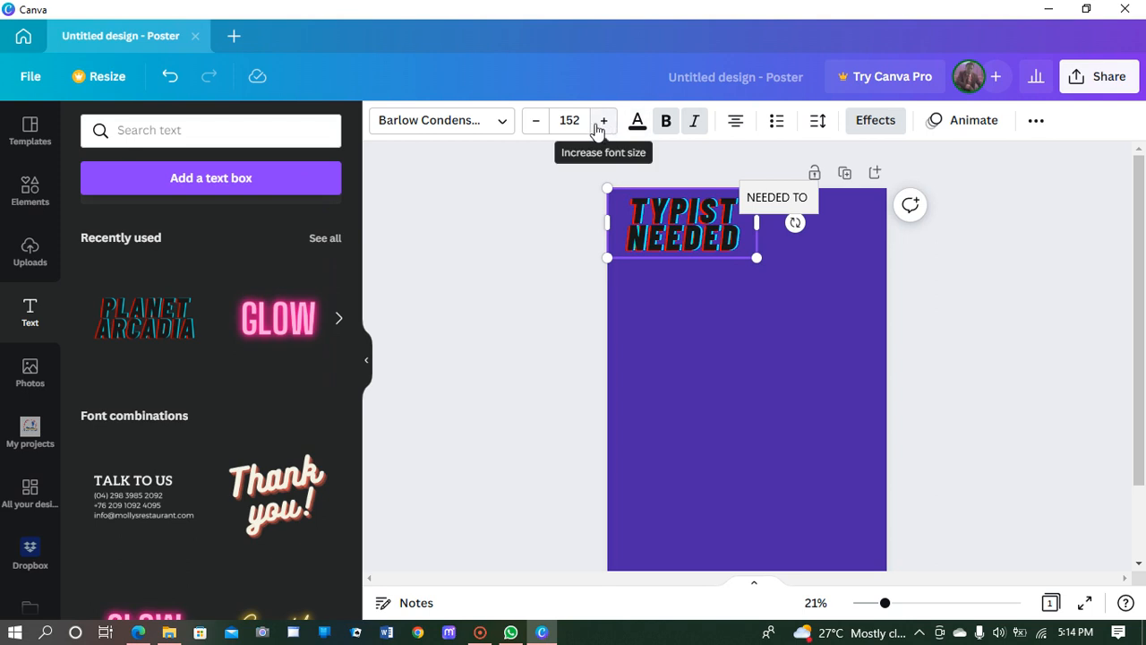
# Step: Reduce the TYPIST NEEDED heading from font size 152 to 146 and bring up its text colours
pyautogui.click(537, 127)
pyautogui.click(537, 127)
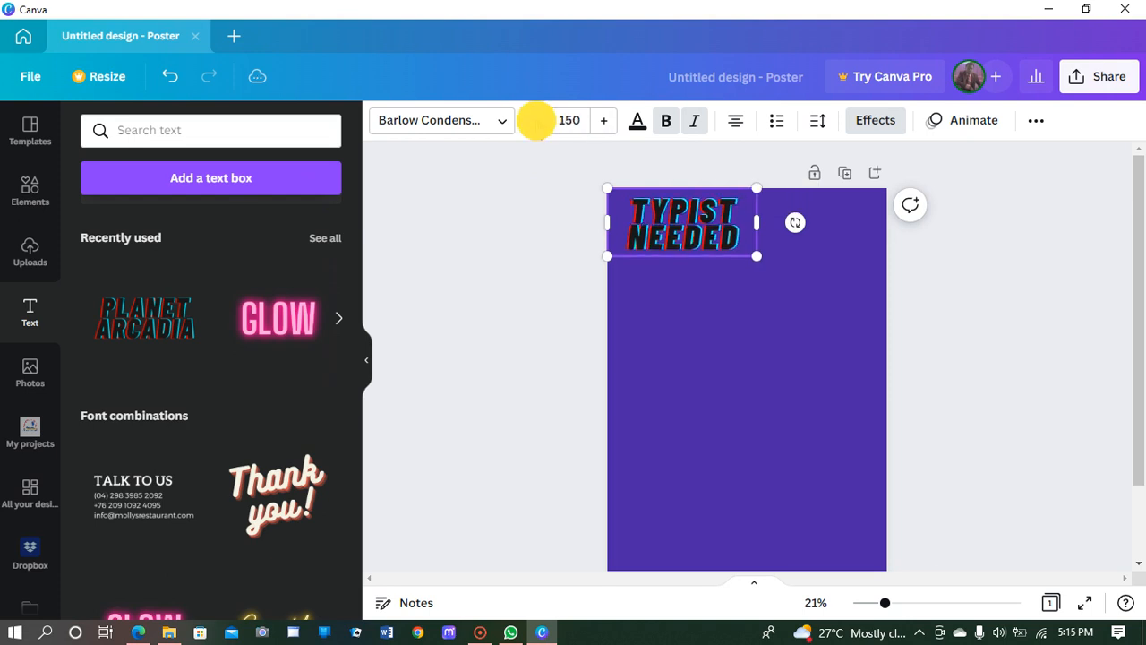
pyautogui.click(537, 127)
pyautogui.click(538, 127)
pyautogui.click(537, 127)
pyautogui.click(538, 128)
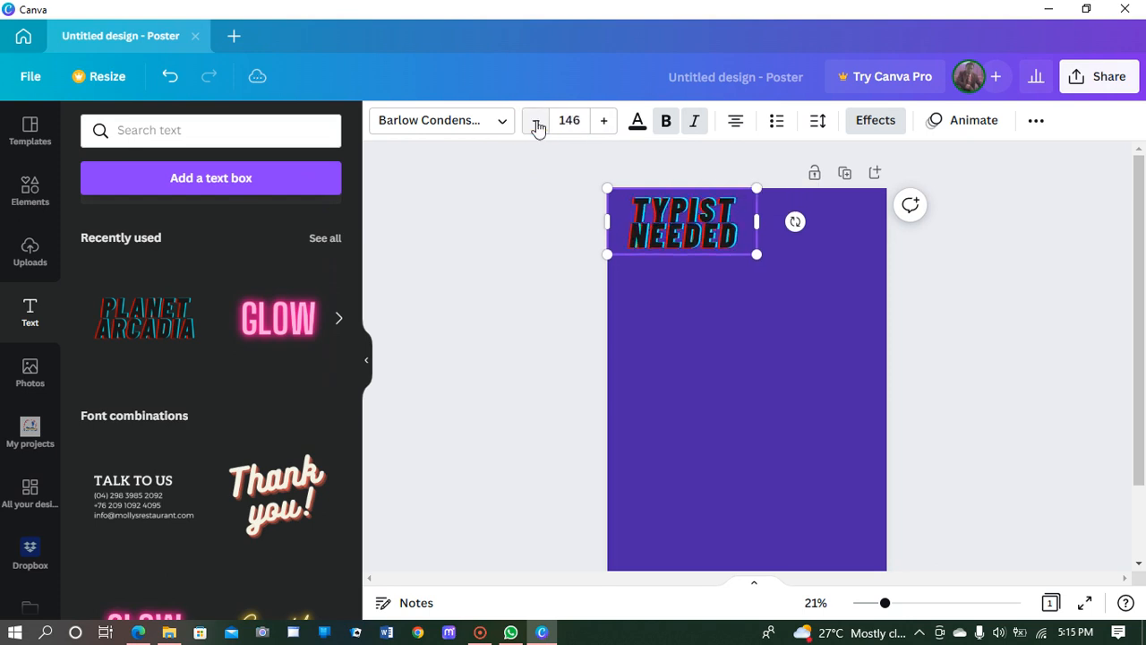
pyautogui.click(637, 125)
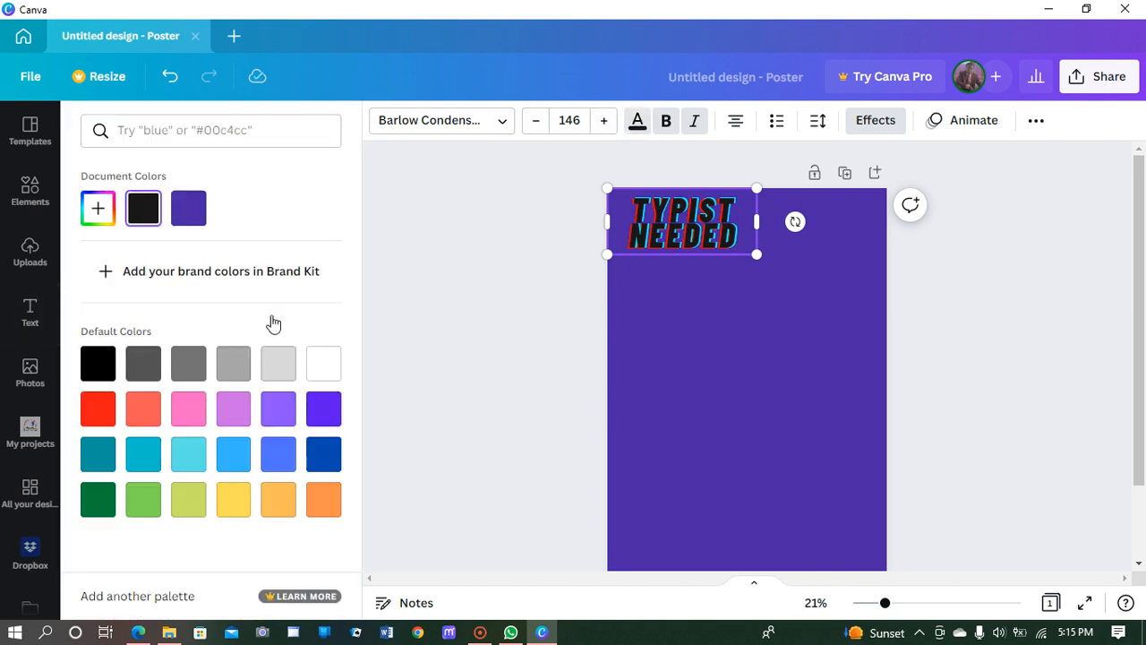
# Step: Colour the TYPIST NEEDED heading light turquoise using the Default Colors swatch
pyautogui.click(187, 462)
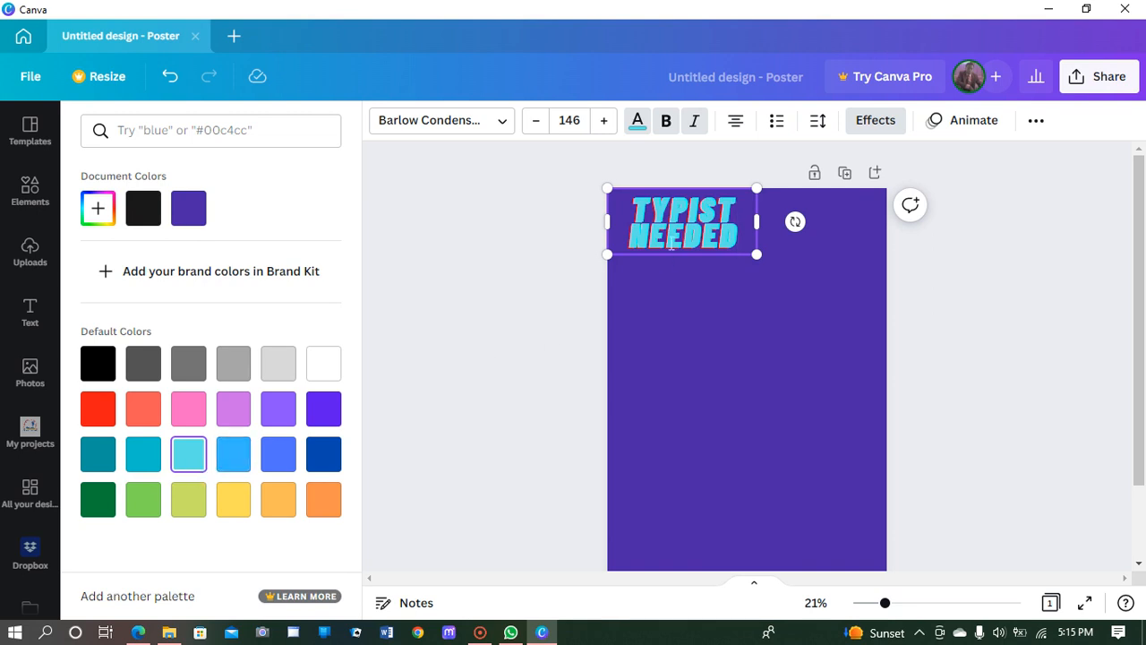
pyautogui.click(739, 231)
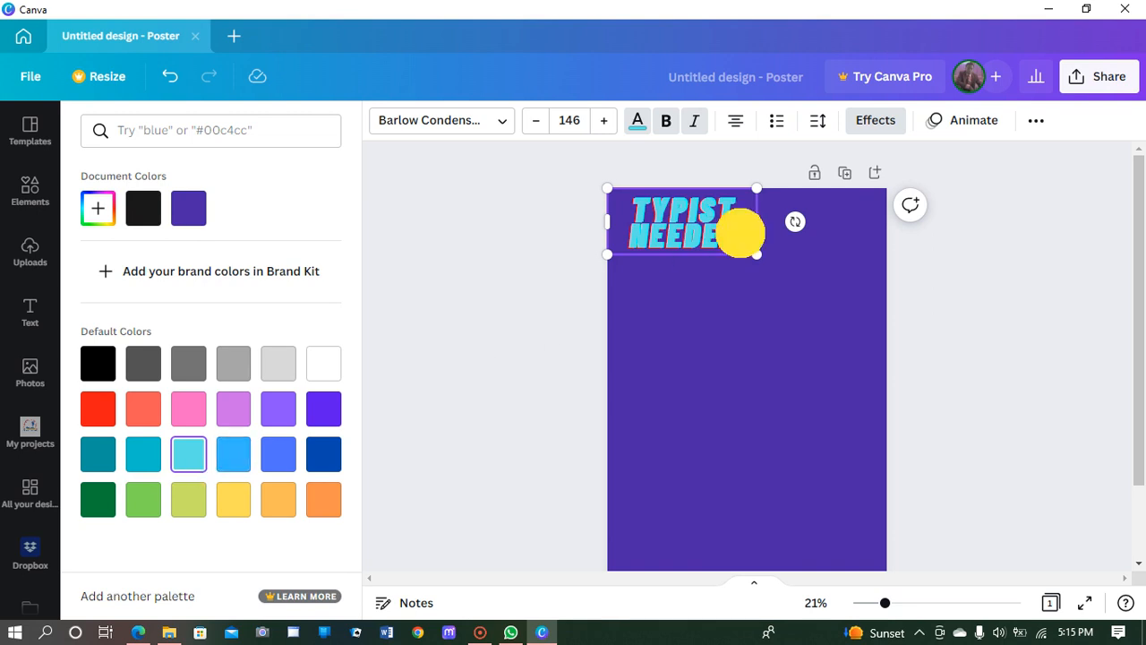
pyautogui.moveTo(750, 235); pyautogui.dragTo(649, 213)
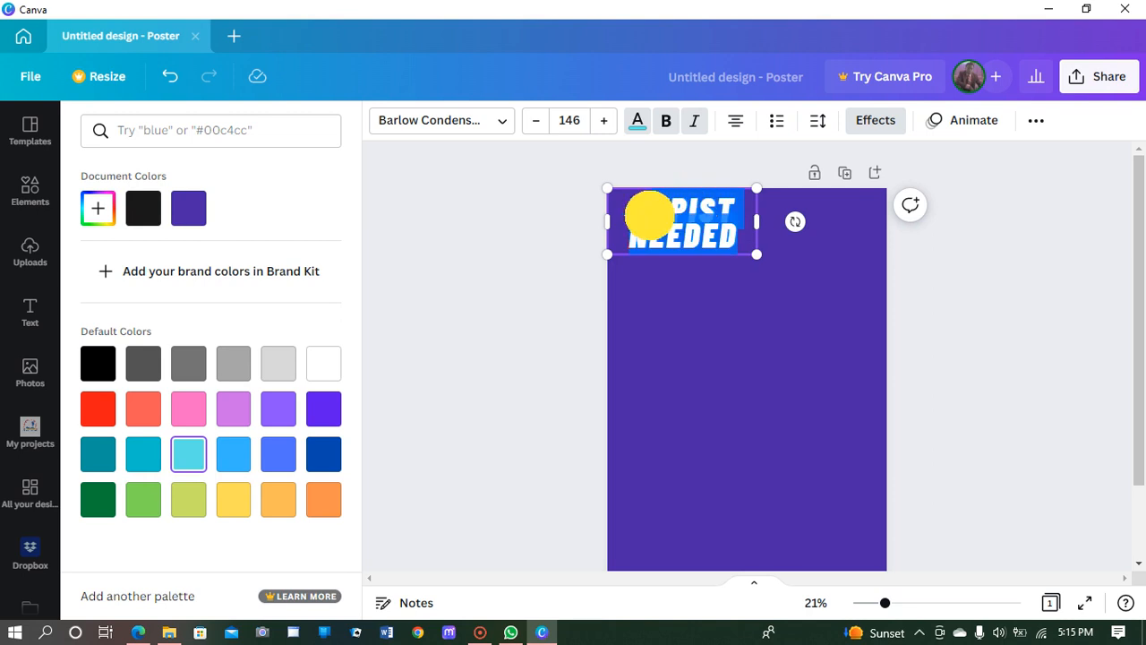
pyautogui.click(742, 243)
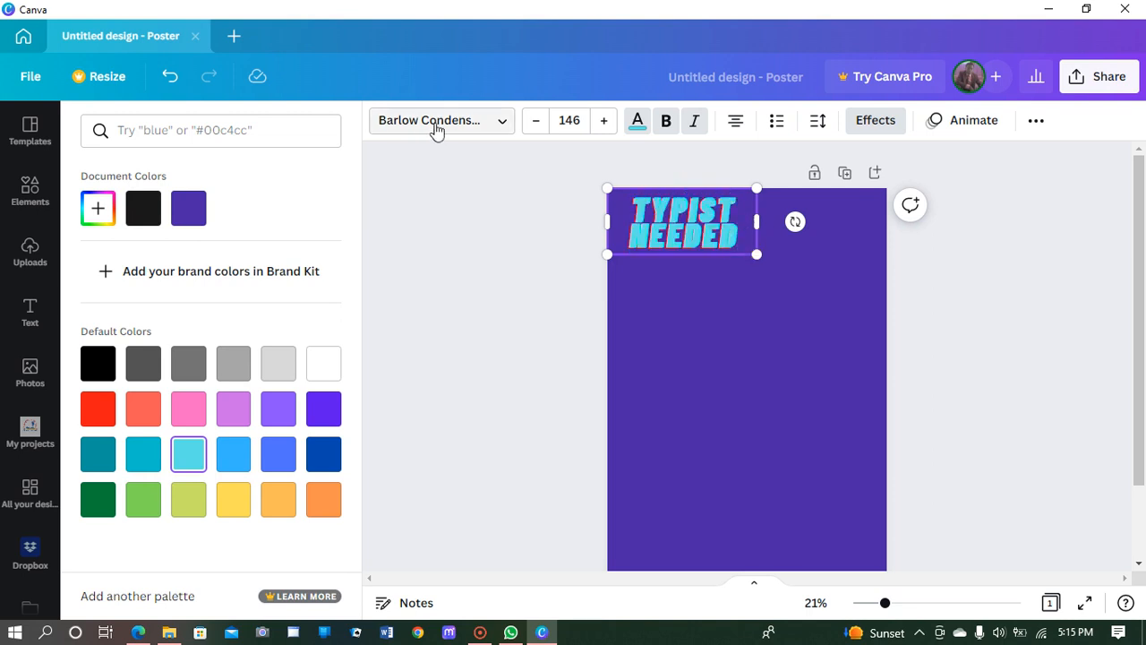
# Step: Switch the TYPIST NEEDED heading font to Barlow Bold, then deselect the text box
pyautogui.click(504, 123)
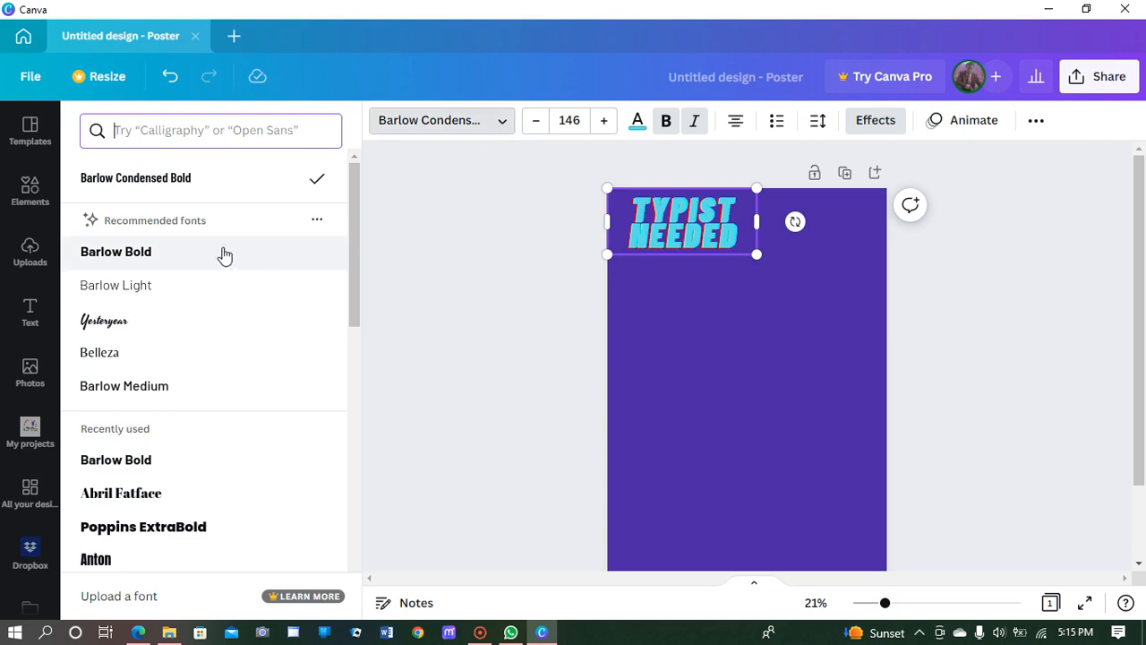
pyautogui.click(118, 259)
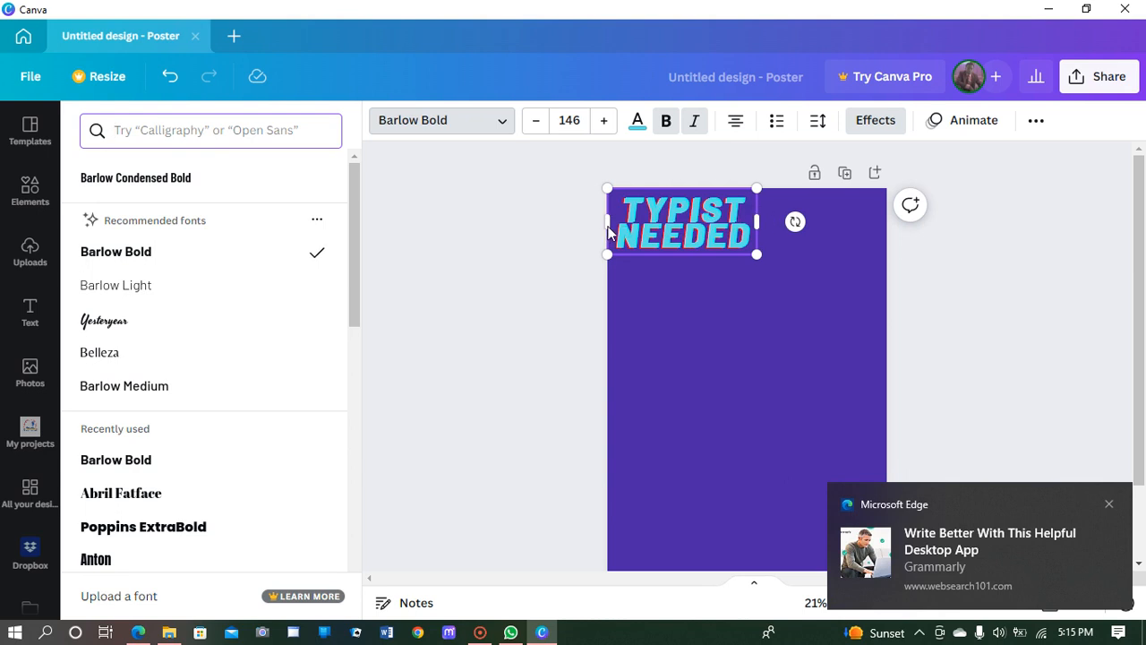
pyautogui.moveTo(607, 222); pyautogui.dragTo(611, 222)
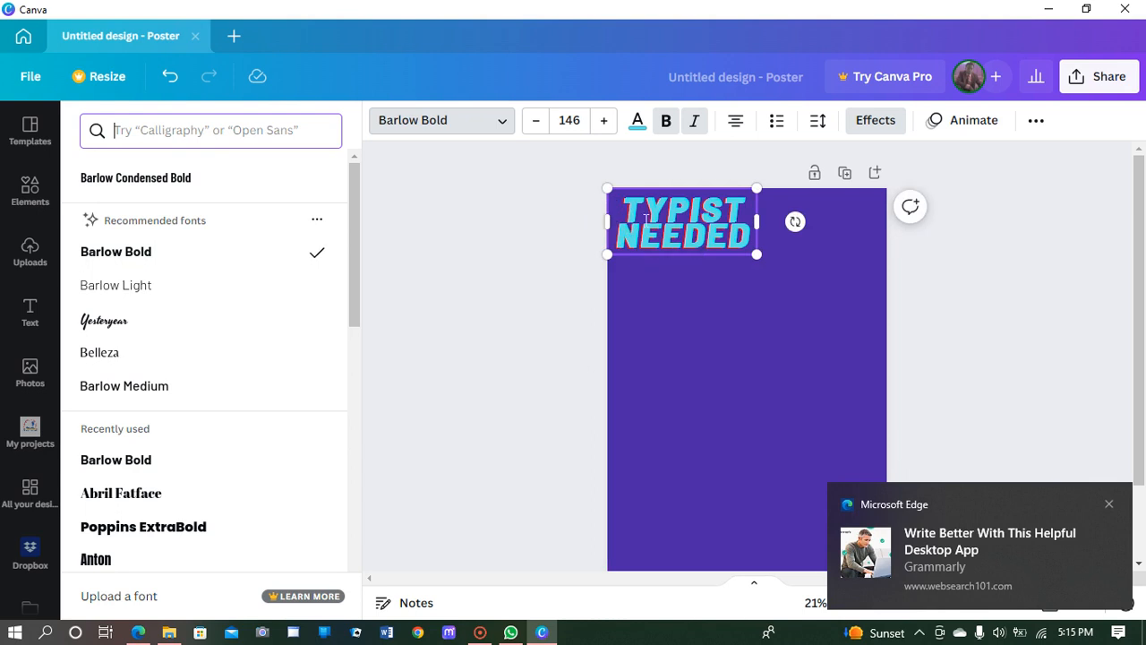
pyautogui.click(734, 266)
pyautogui.click(768, 248)
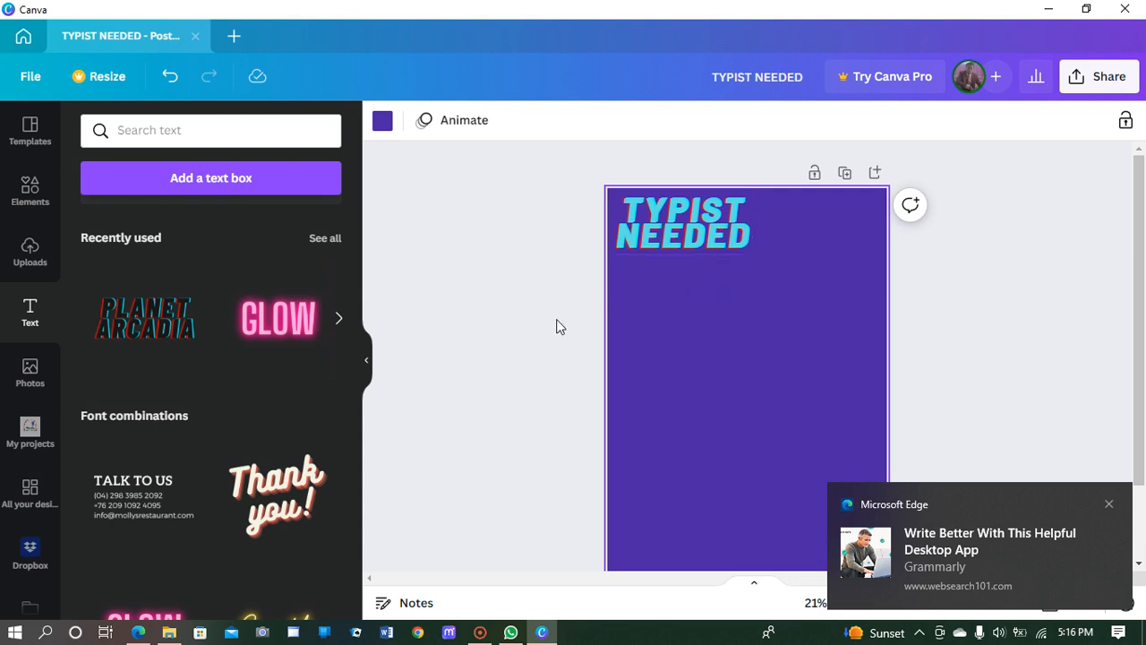
# Step: Add a subheading and type 'for urgent employment', correcting the caps-lock typos
pyautogui.scroll(3, 214, 338)
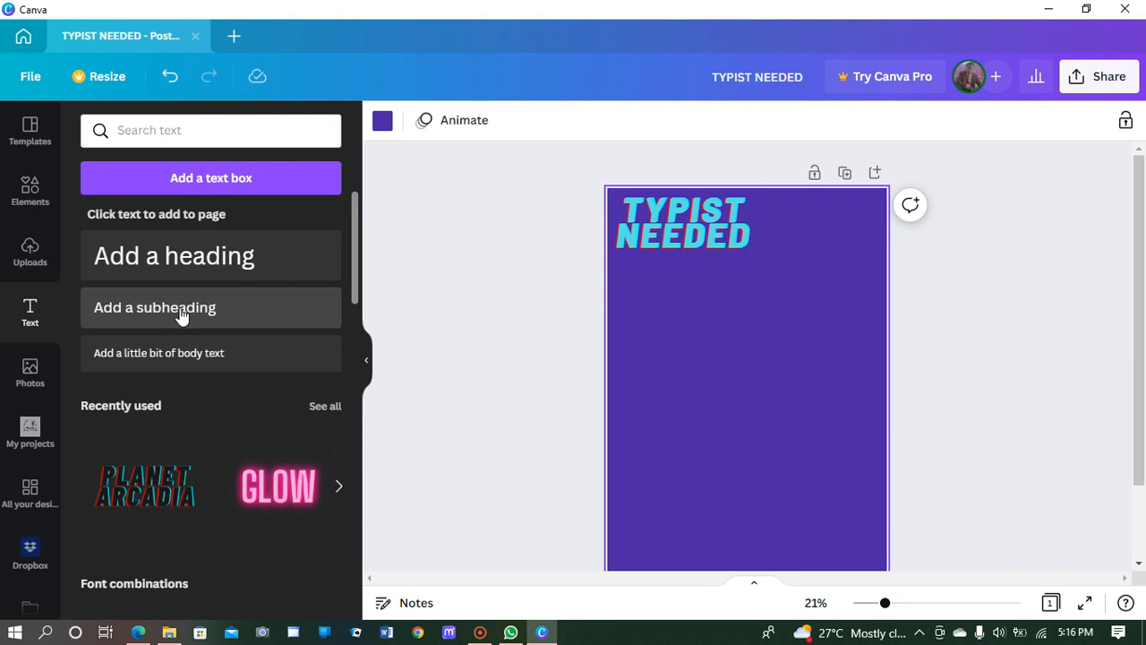
pyautogui.click(179, 309)
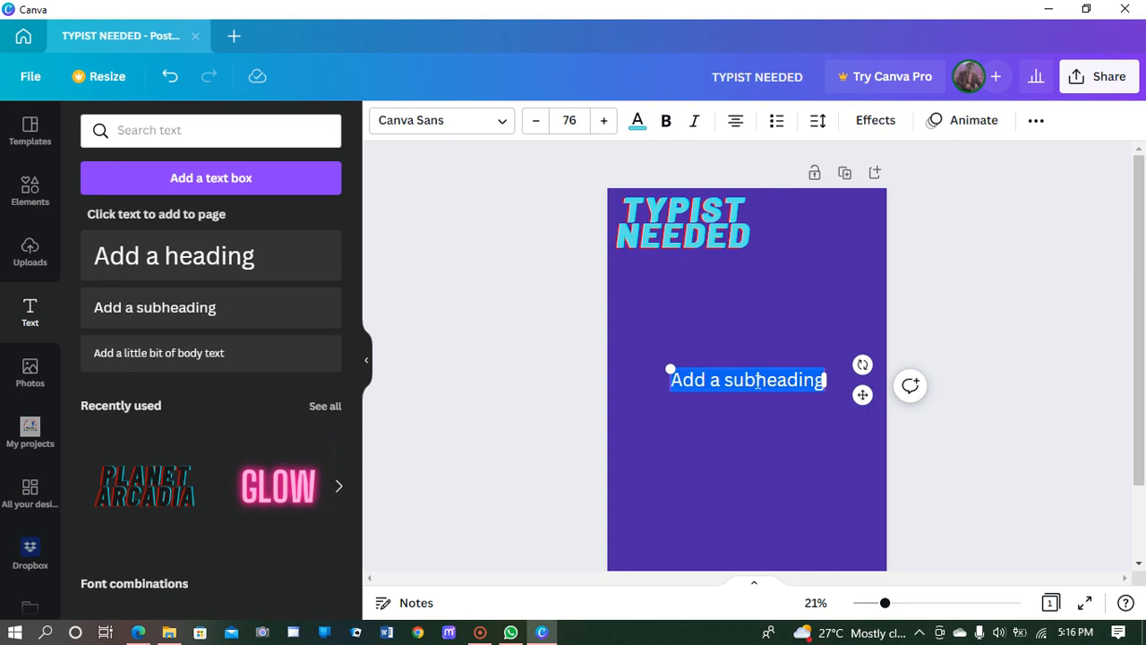
pyautogui.write('fOR ')
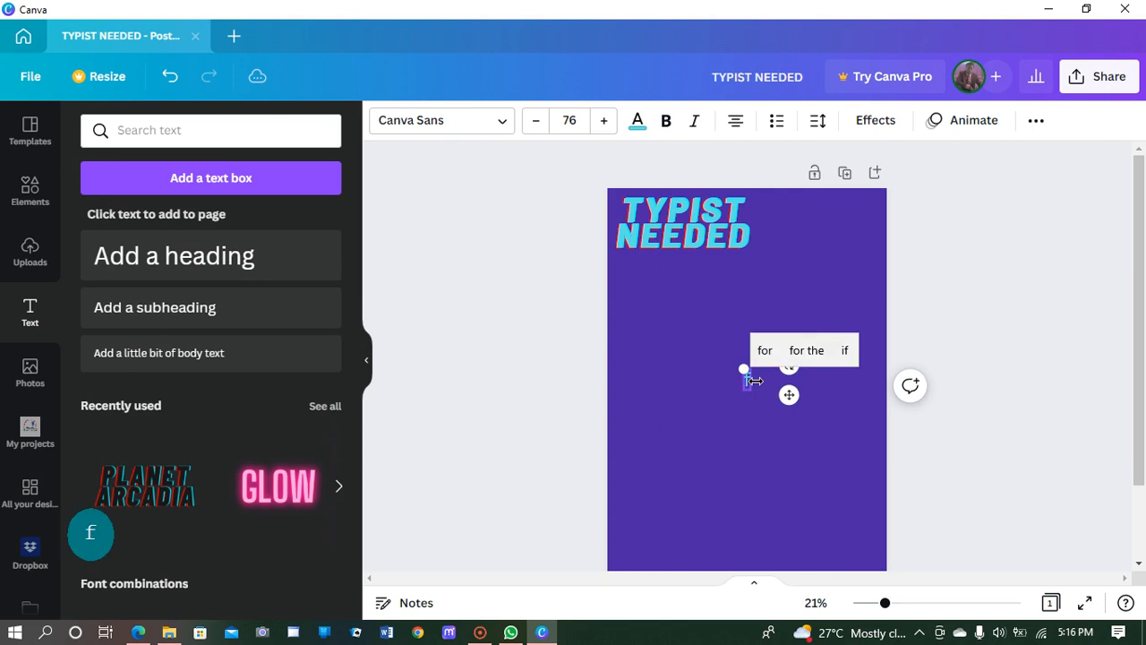
pyautogui.write('UEGENT')
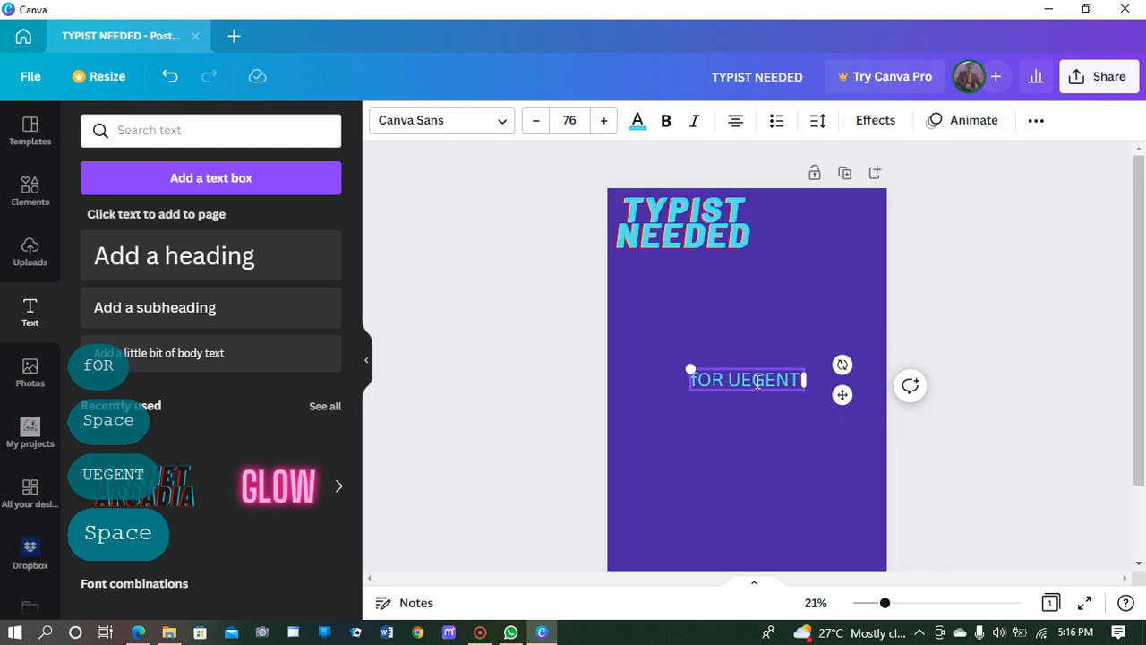
pyautogui.write('EM')
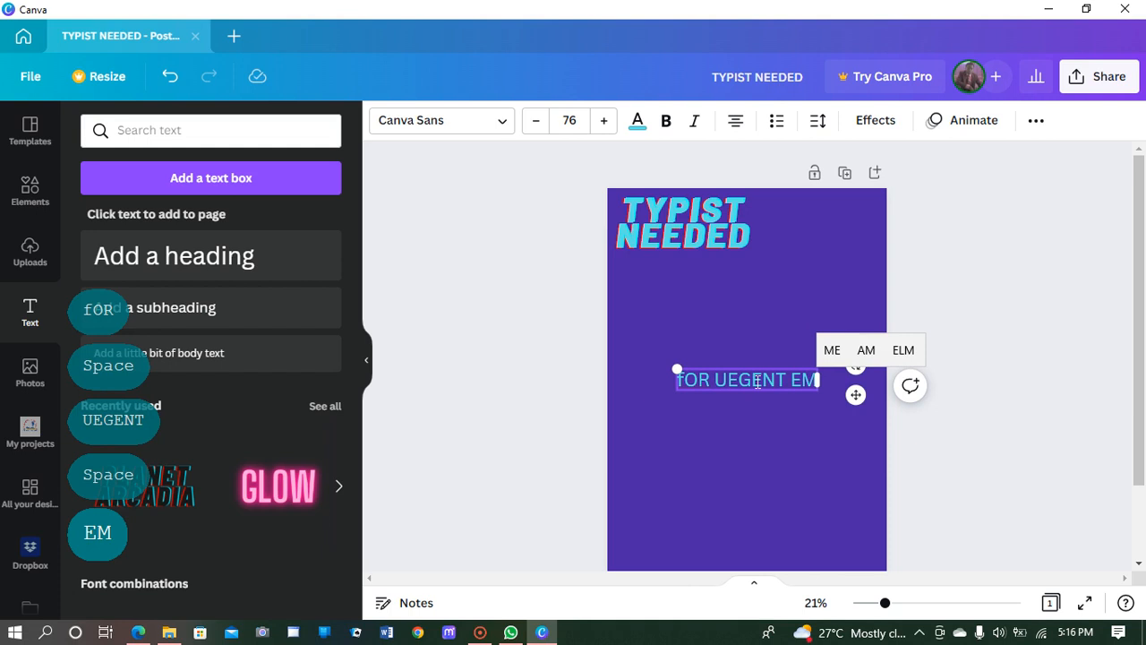
pyautogui.press('BackSpace')
pyautogui.press('BackSpace')
pyautogui.press('BackSpace')
pyautogui.press('BackSpace')
pyautogui.press('BackSpace')
pyautogui.press('BackSpace')
pyautogui.press('BackSpace')
pyautogui.press('BackSpace')
pyautogui.press('BackSpace')
pyautogui.press('BackSpace')
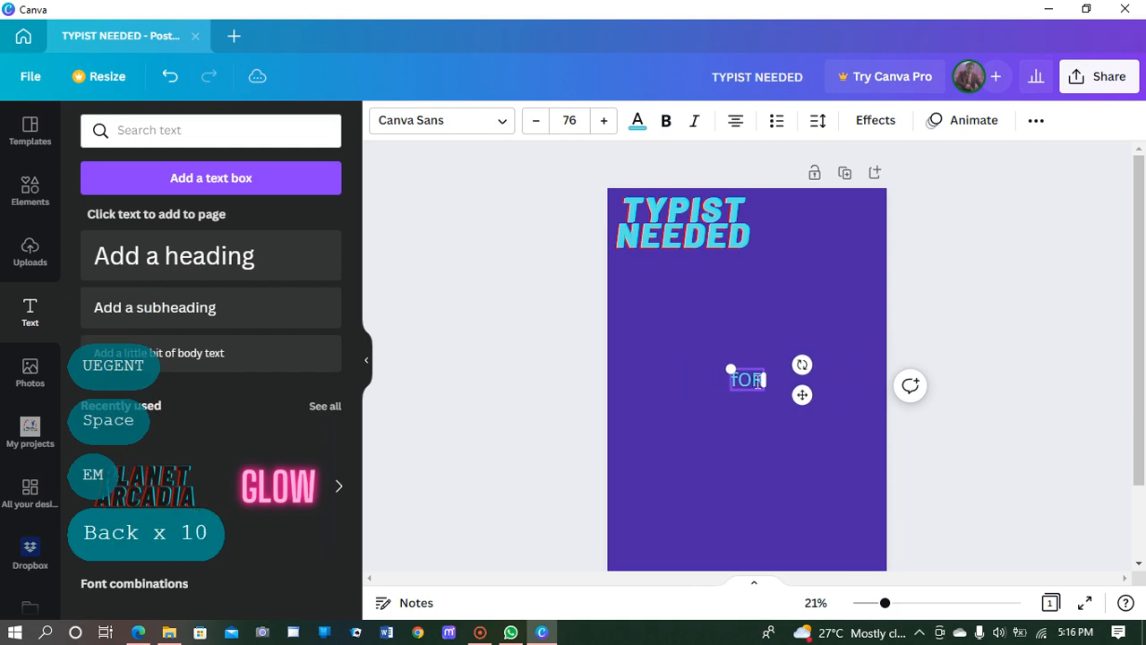
pyautogui.press('BackSpace')
pyautogui.press('BackSpace')
pyautogui.press('capslock')
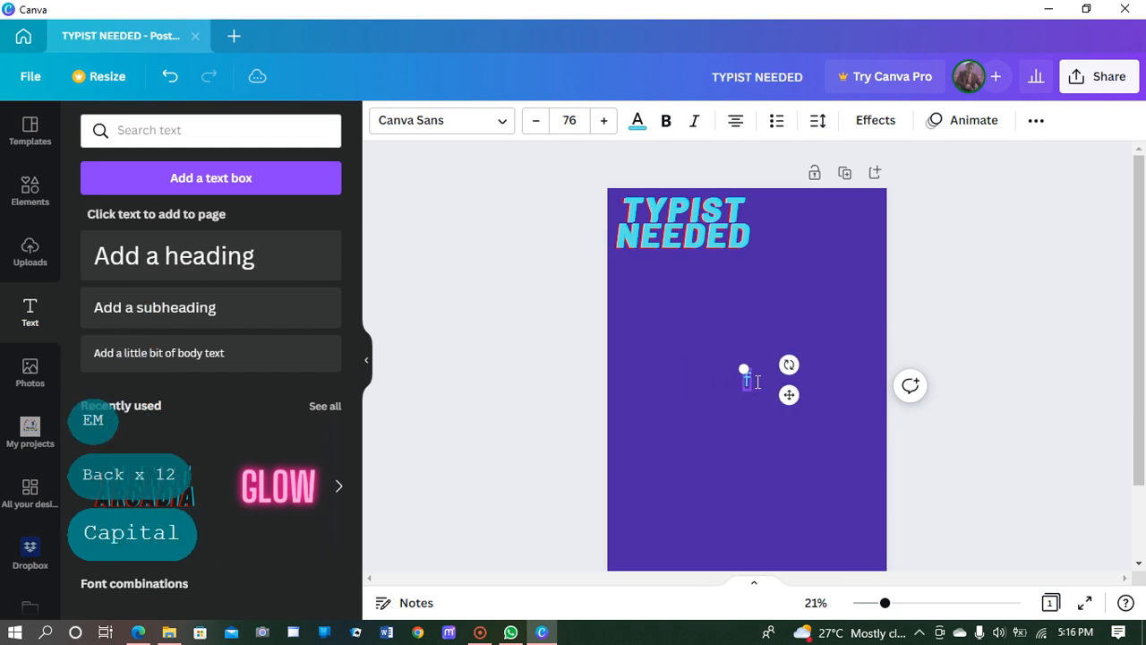
pyautogui.write('or ')
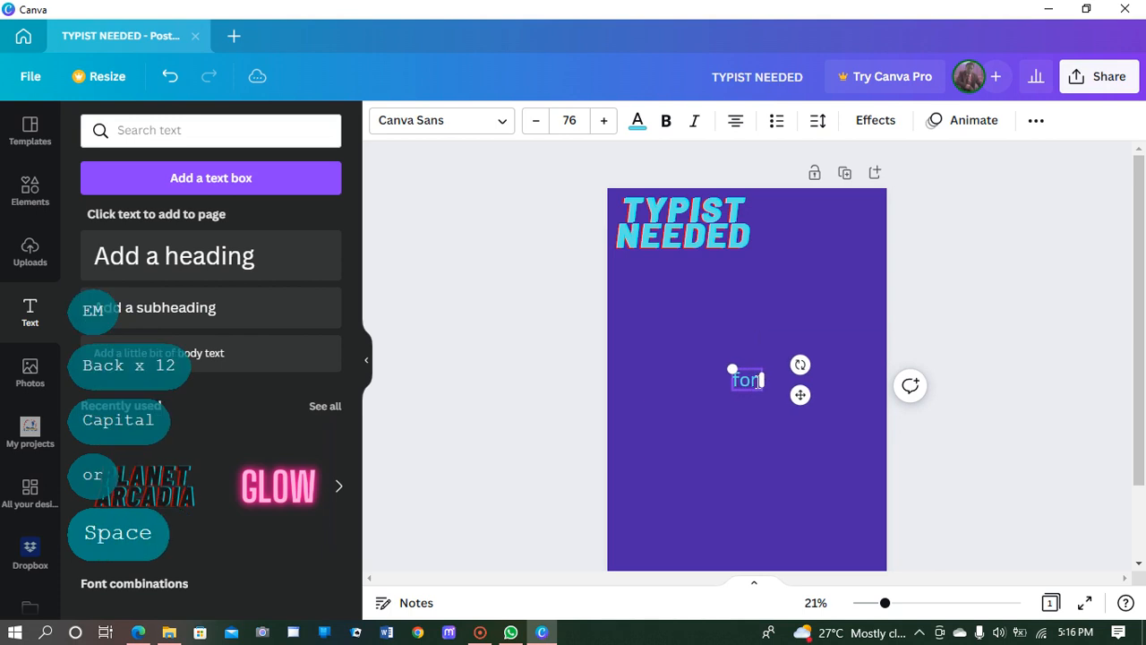
pyautogui.write('urg')
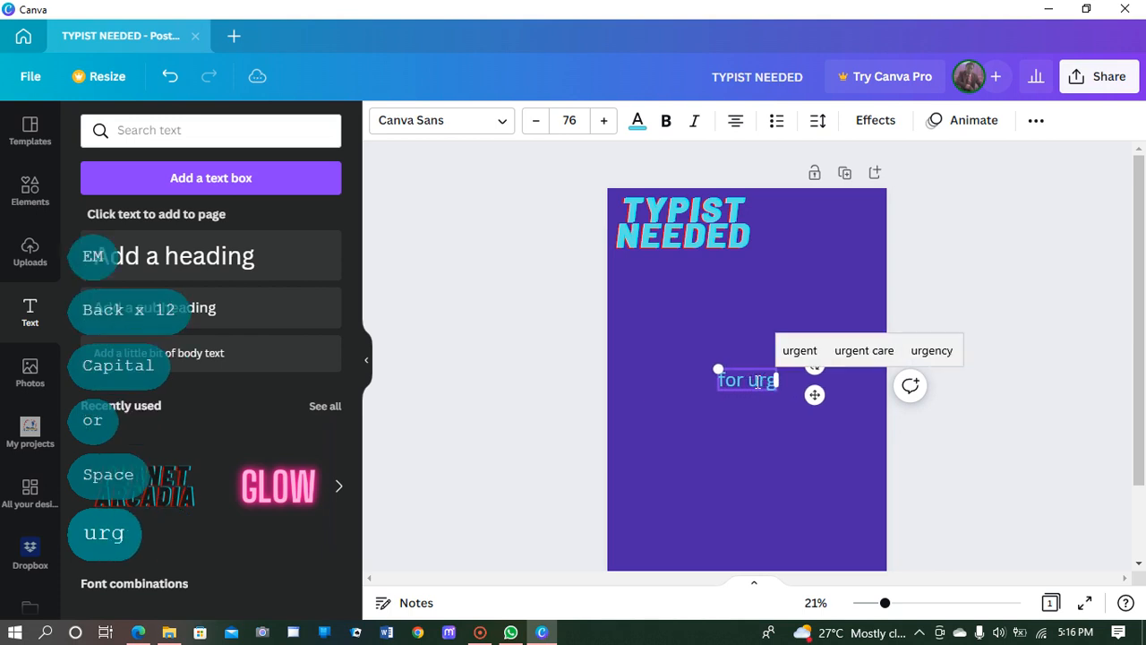
pyautogui.write('ent')
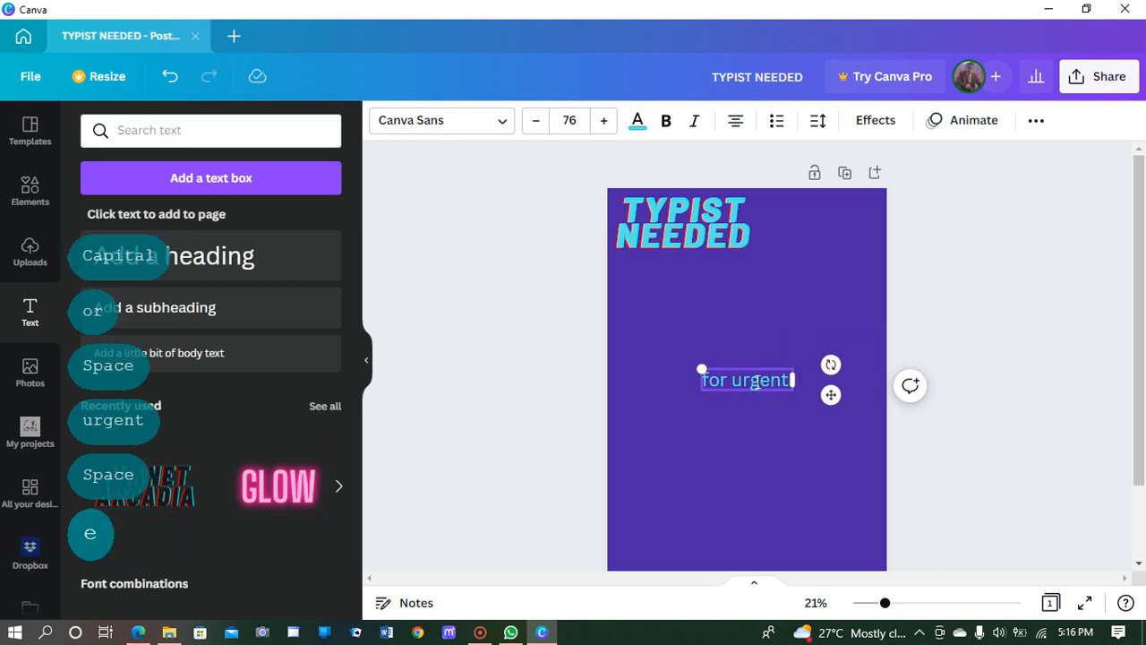
pyautogui.write(' employment')
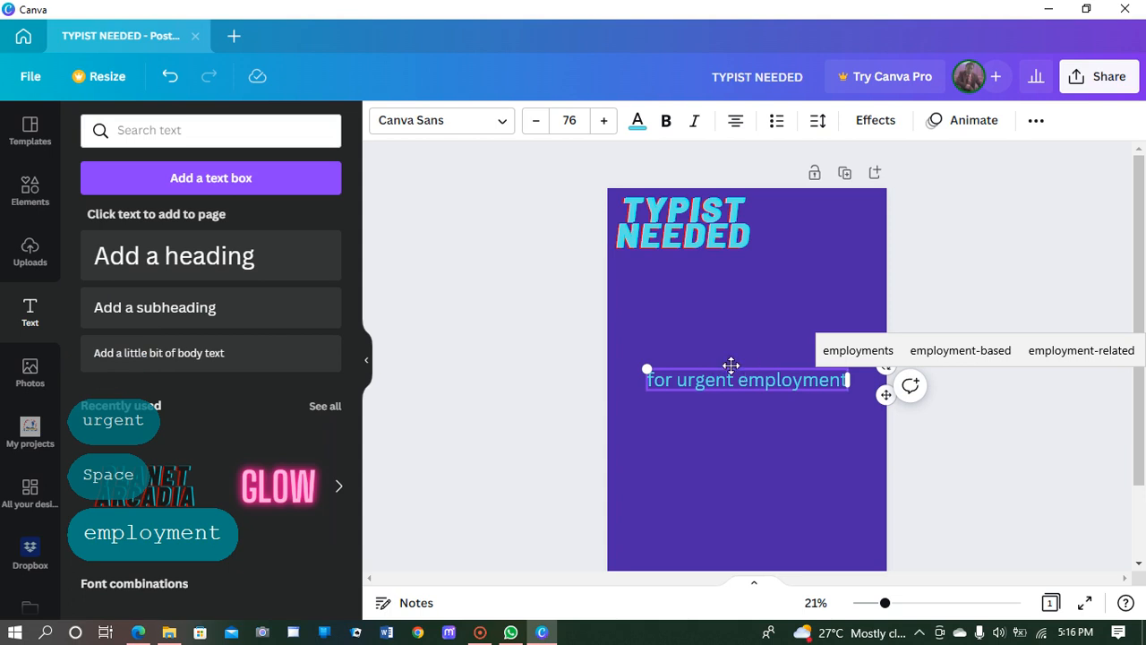
# Step: Move the subheading just below NEEDED and reduce its font size from 76 to 73
pyautogui.moveTo(732, 365); pyautogui.dragTo(742, 254)
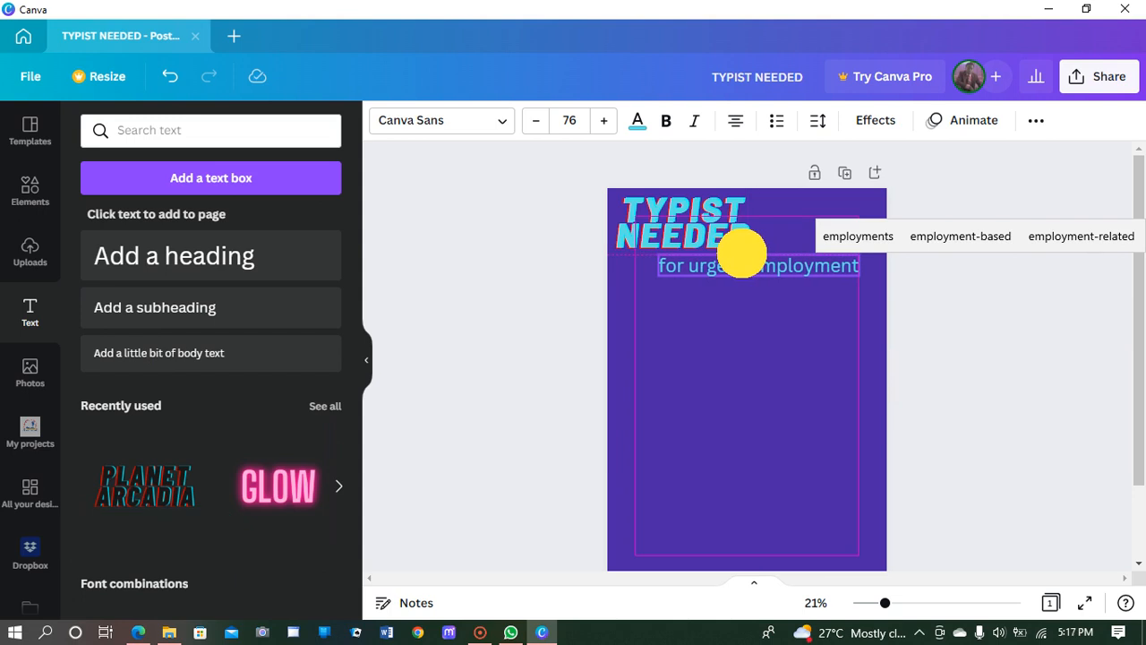
pyautogui.moveTo(742, 254); pyautogui.dragTo(742, 254)
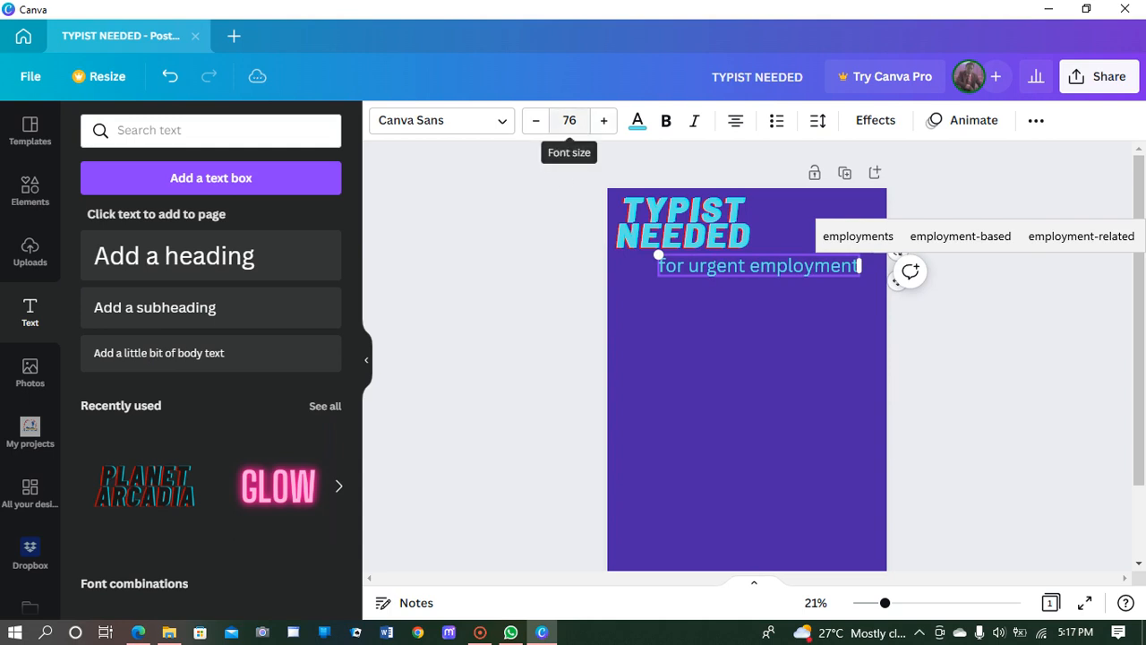
pyautogui.doubleClick(536, 120)
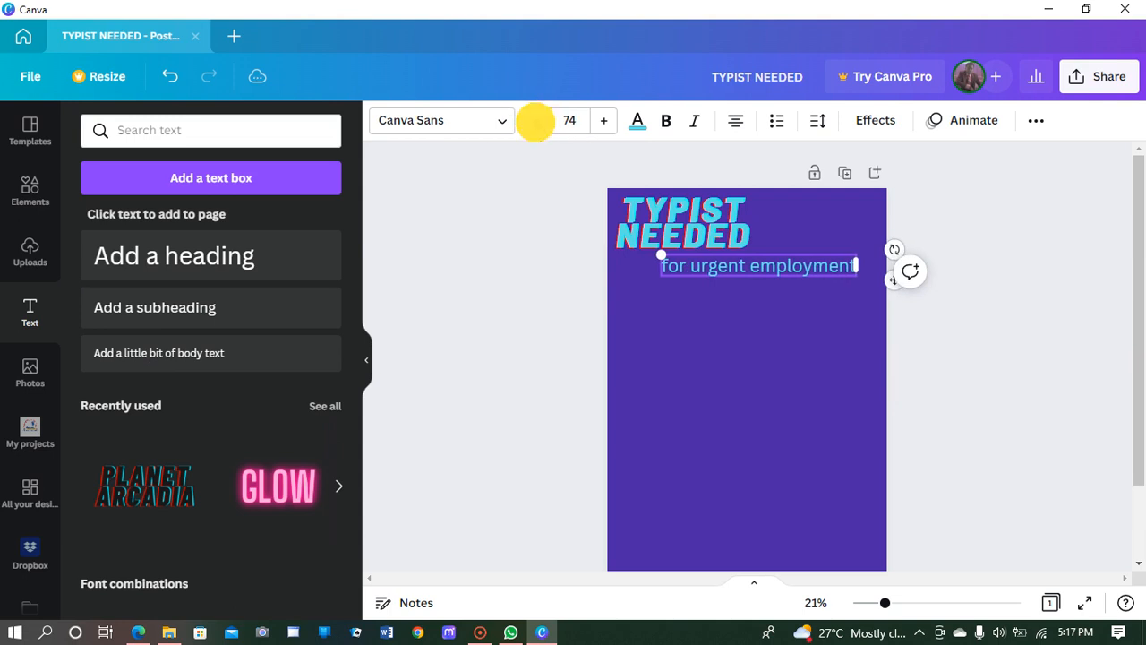
pyautogui.click(535, 120)
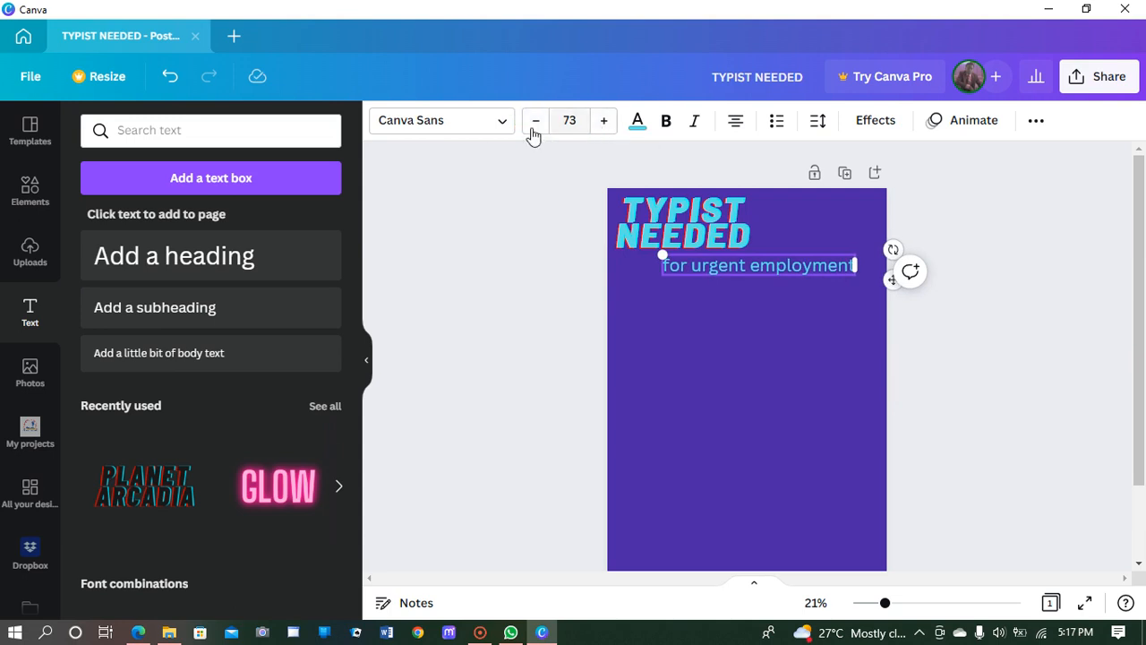
pyautogui.click(497, 123)
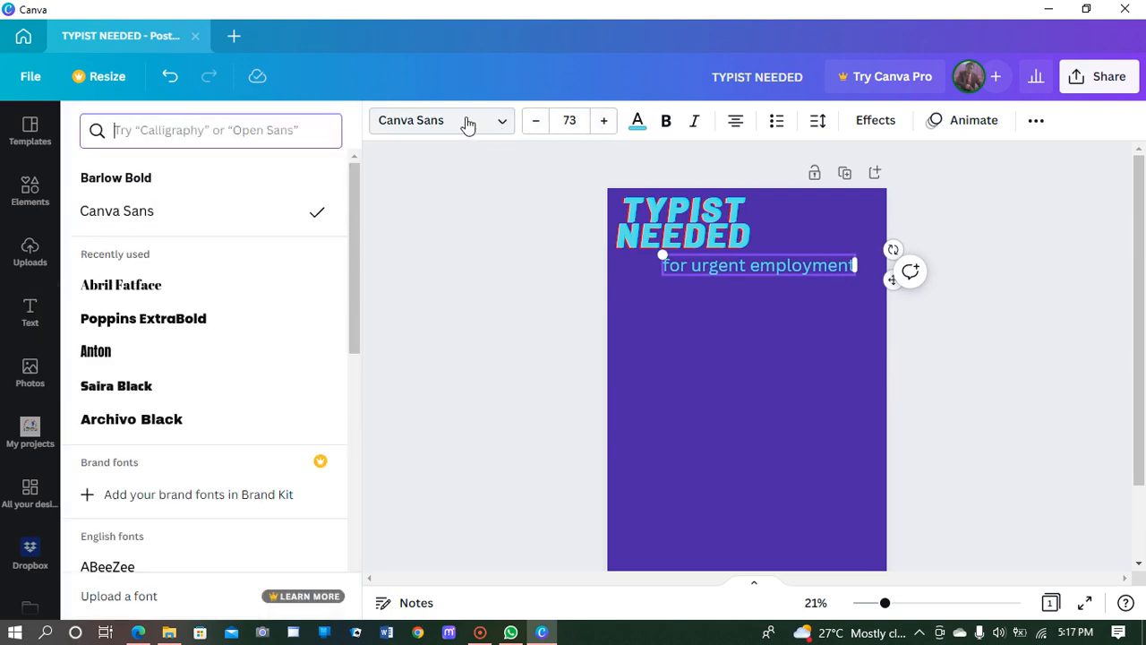
pyautogui.click(133, 297)
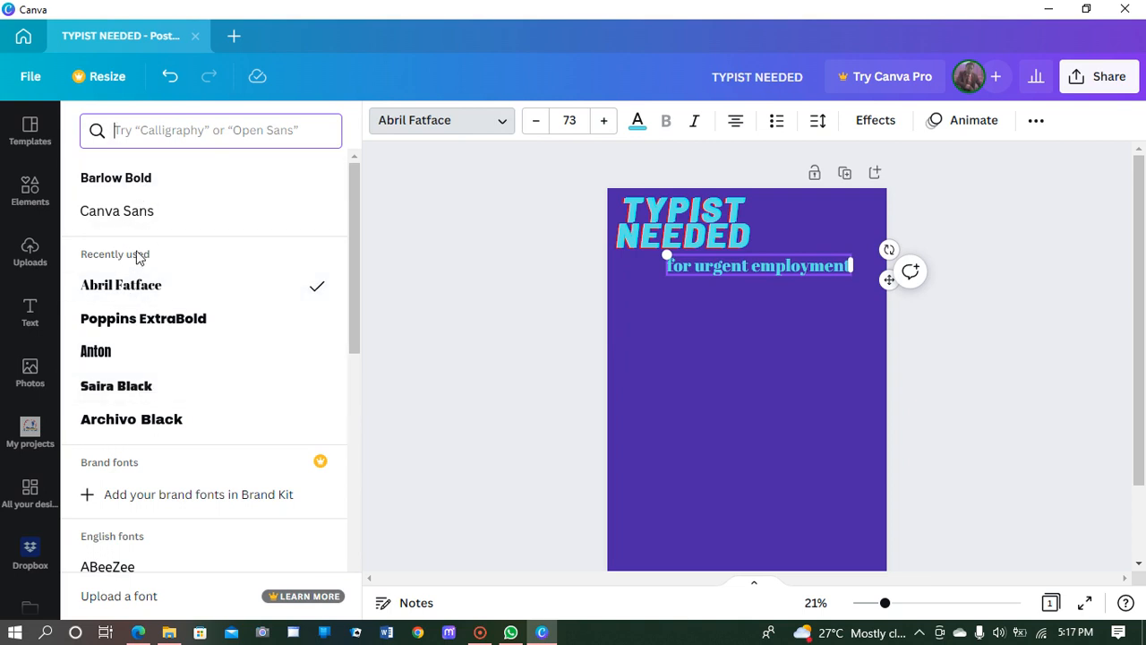
pyautogui.click(115, 216)
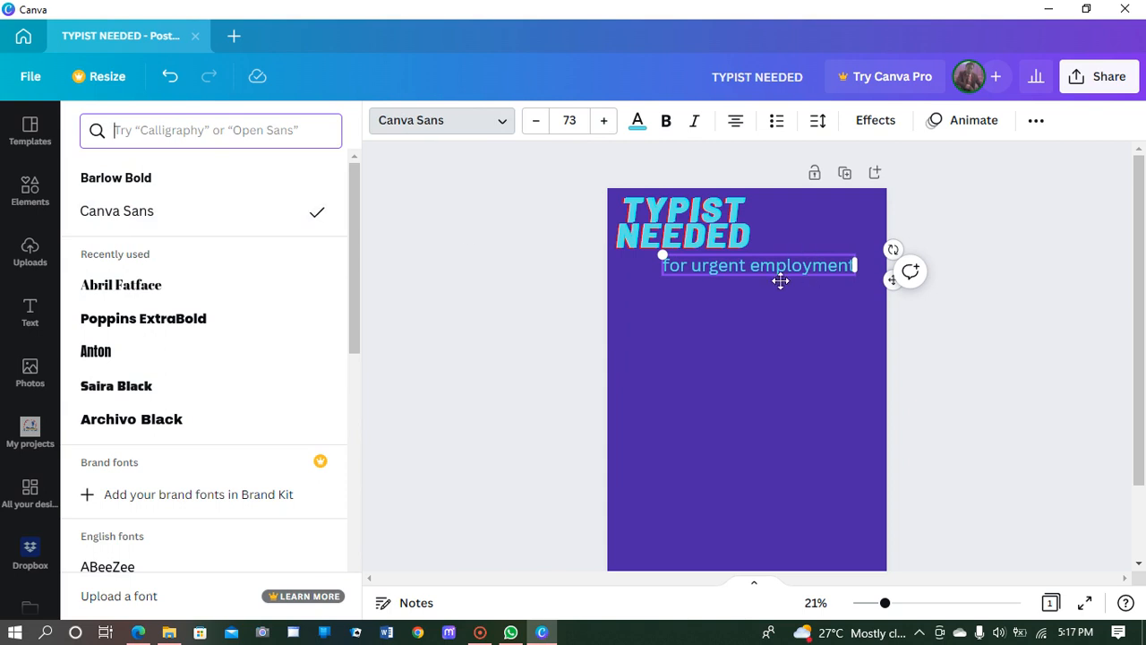
# Step: Color the 'for urgent employment' text white, then deselect it
pyautogui.click(638, 122)
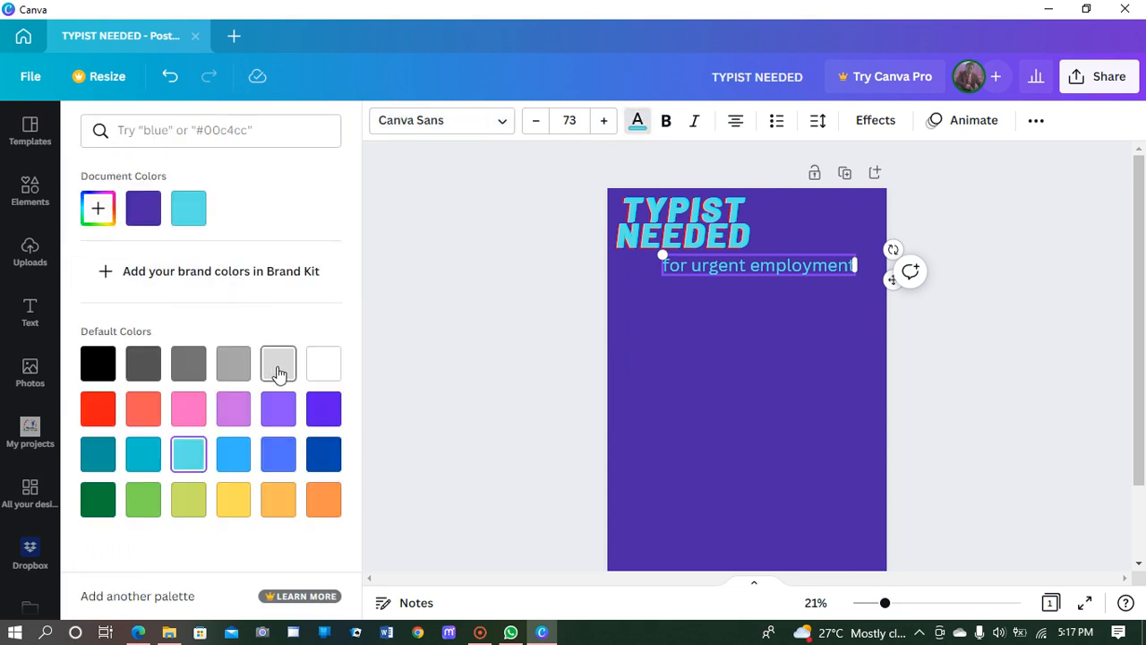
pyautogui.click(325, 372)
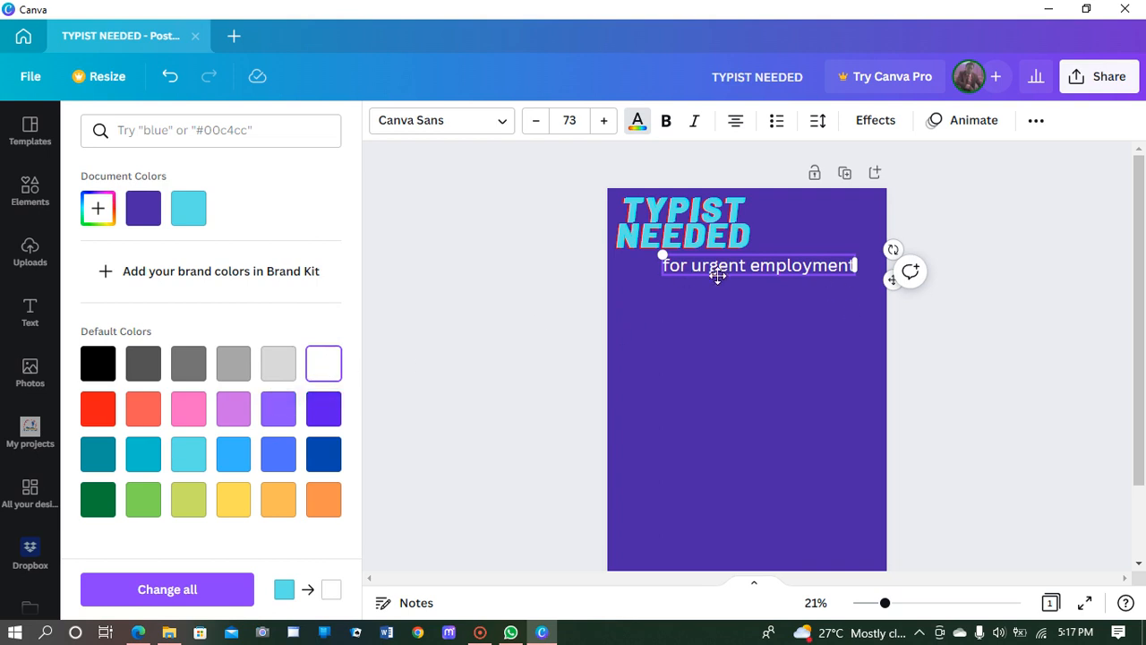
pyautogui.click(847, 277)
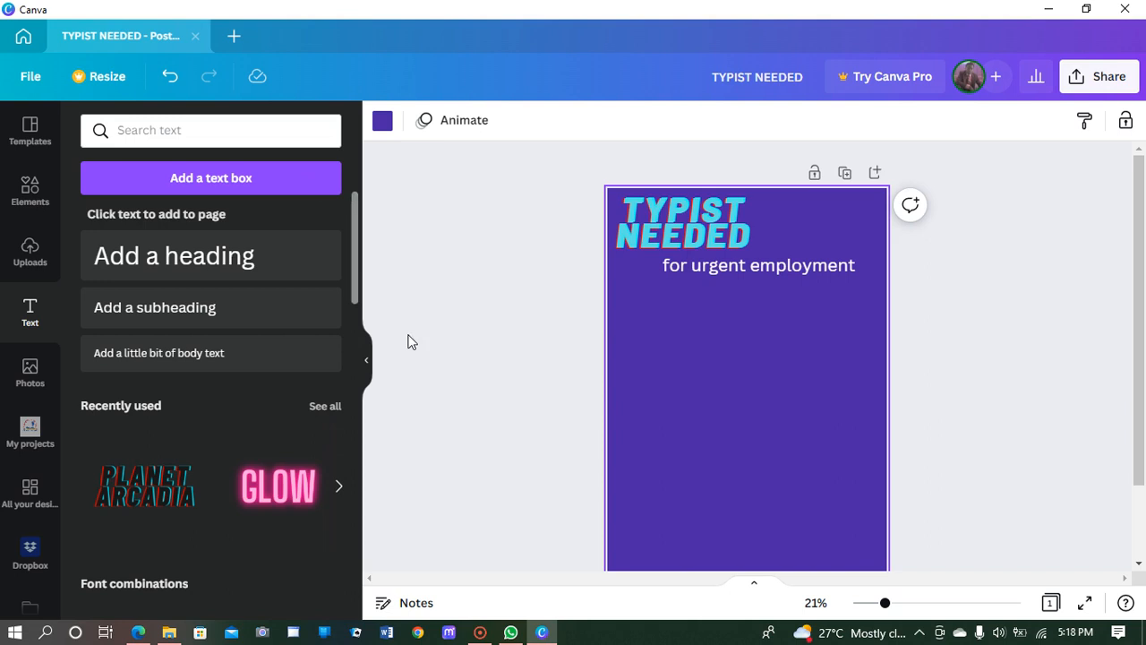
# Step: Add a cyan square from Elements and stretch it into a full-width thin bar under the subheading
pyautogui.click(26, 186)
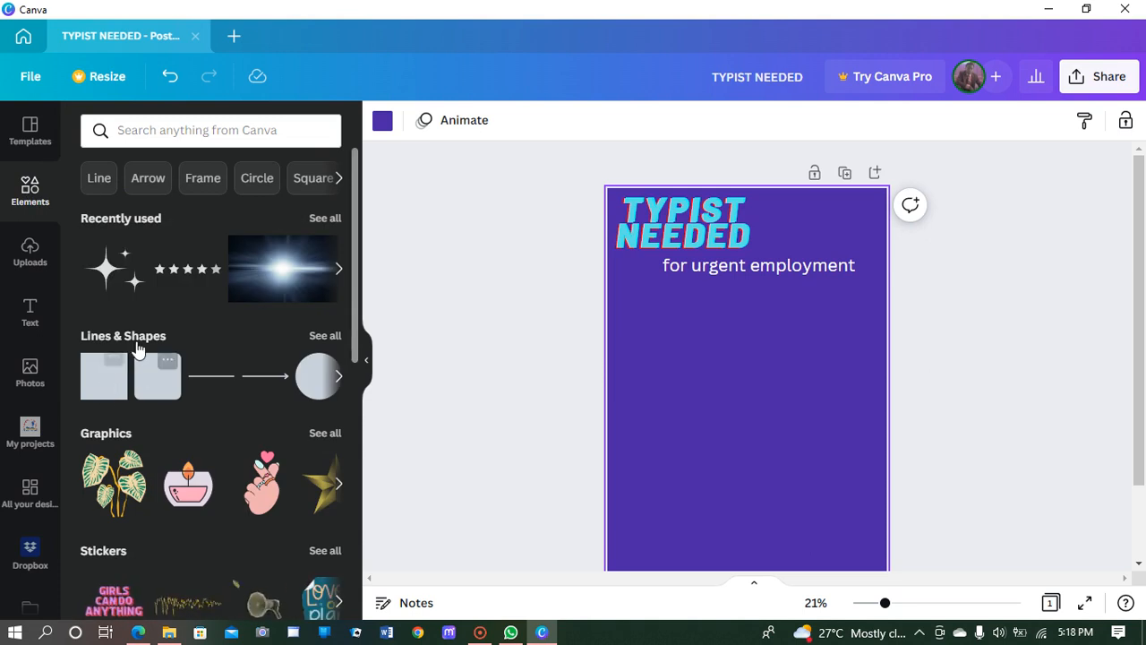
pyautogui.click(104, 387)
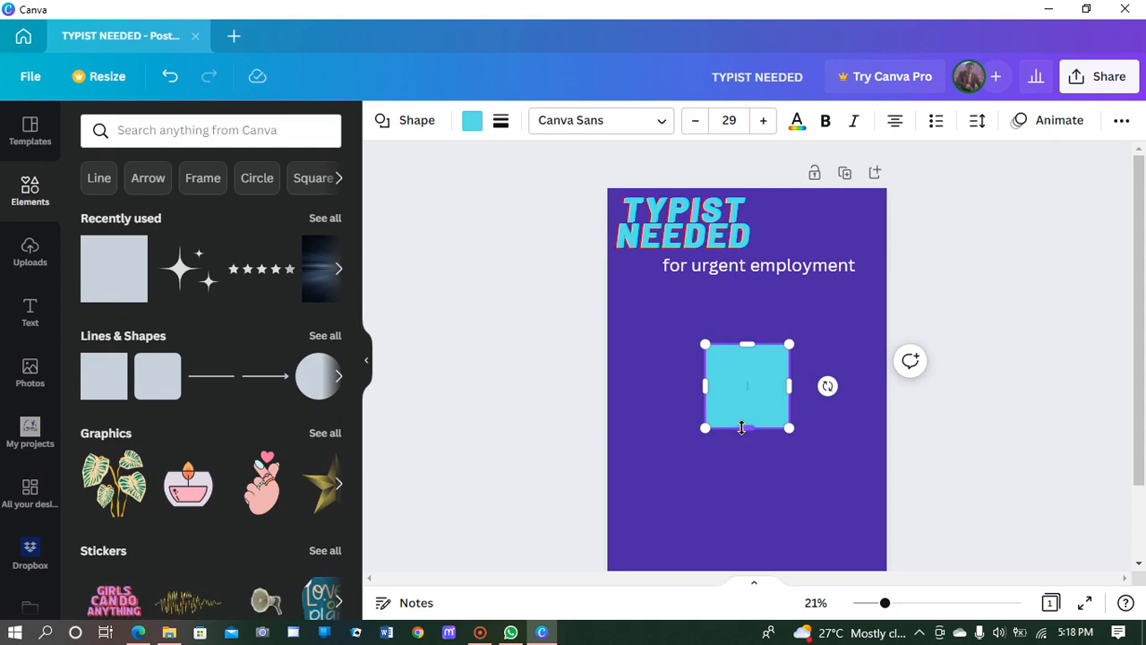
pyautogui.moveTo(745, 428); pyautogui.dragTo(872, 367)
pyautogui.moveTo(704, 367); pyautogui.dragTo(610, 368)
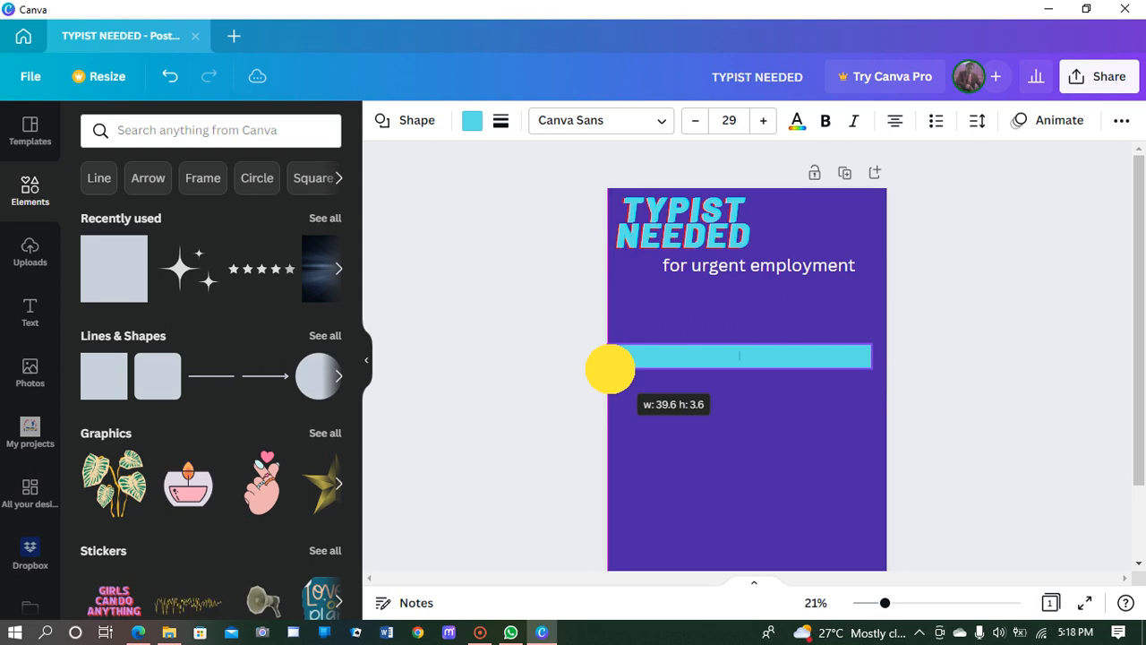
pyautogui.moveTo(610, 368); pyautogui.dragTo(590, 368)
pyautogui.moveTo(870, 366); pyautogui.dragTo(884, 367)
pyautogui.moveTo(798, 366)
pyautogui.mouseDown()
pyautogui.moveTo(809, 340)
pyautogui.moveTo(812, 376)
pyautogui.moveTo(810, 366)
pyautogui.mouseUp()
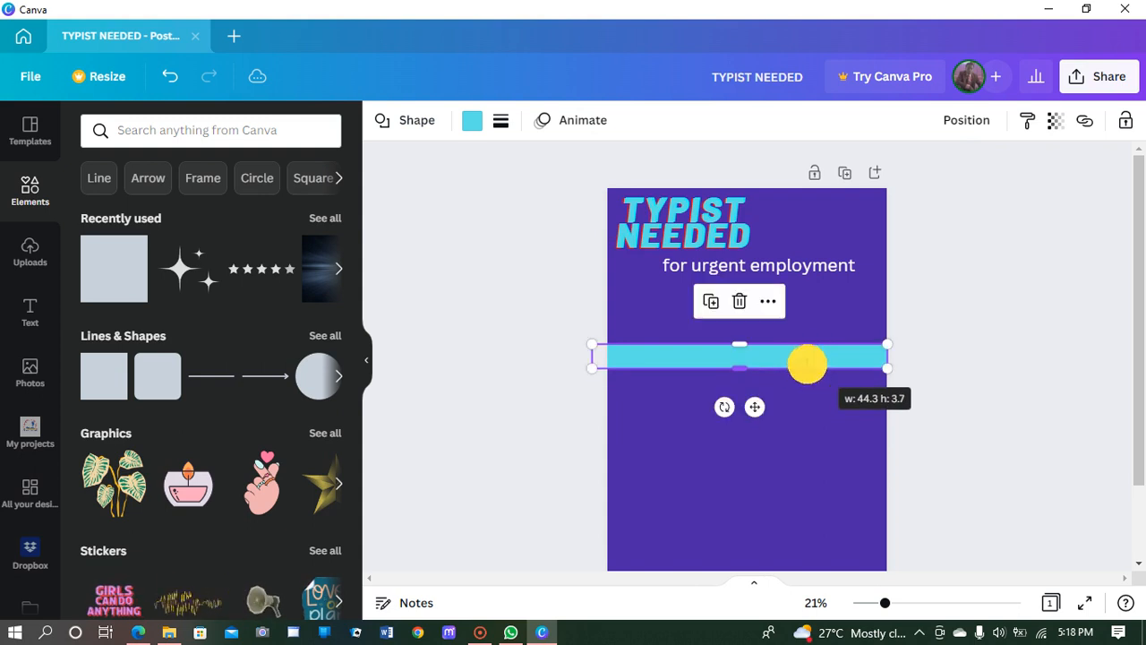
pyautogui.moveTo(755, 407); pyautogui.dragTo(770, 352)
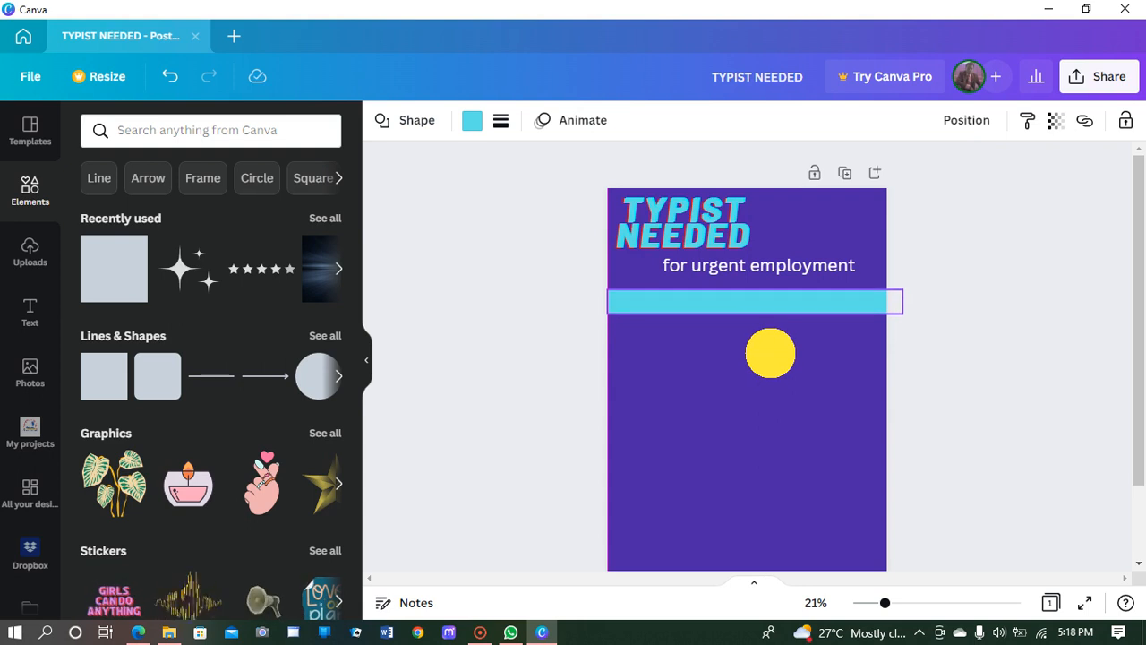
pyautogui.moveTo(770, 353); pyautogui.dragTo(770, 351)
pyautogui.click(852, 337)
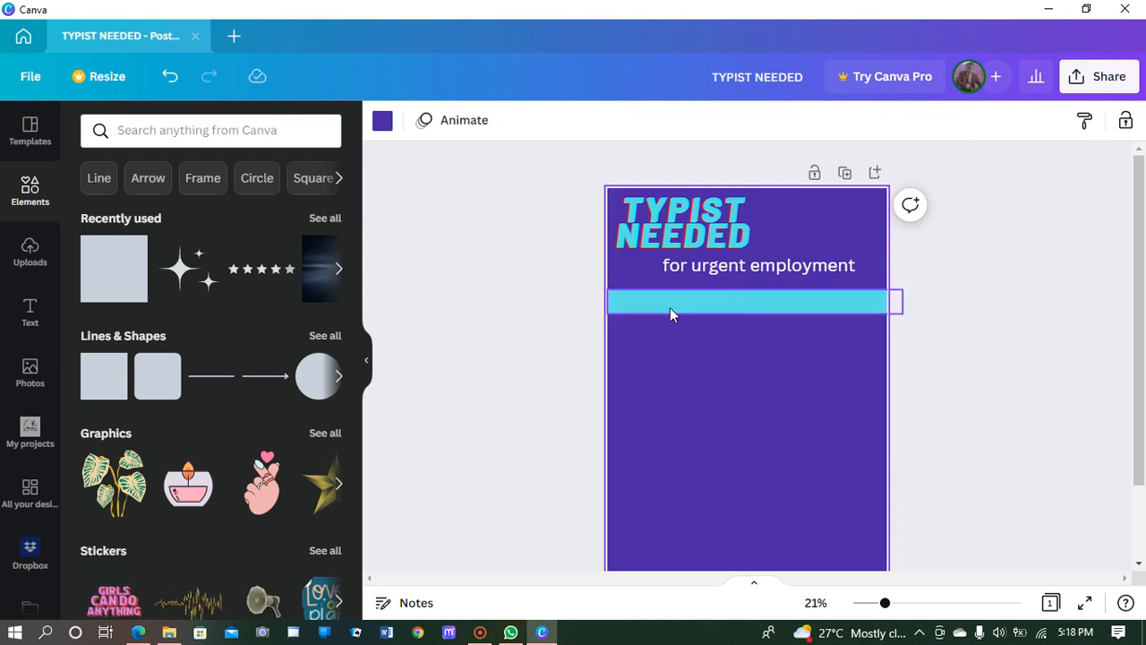
# Step: Add a new heading text box and type 'CONTACT:' into it
pyautogui.click(30, 314)
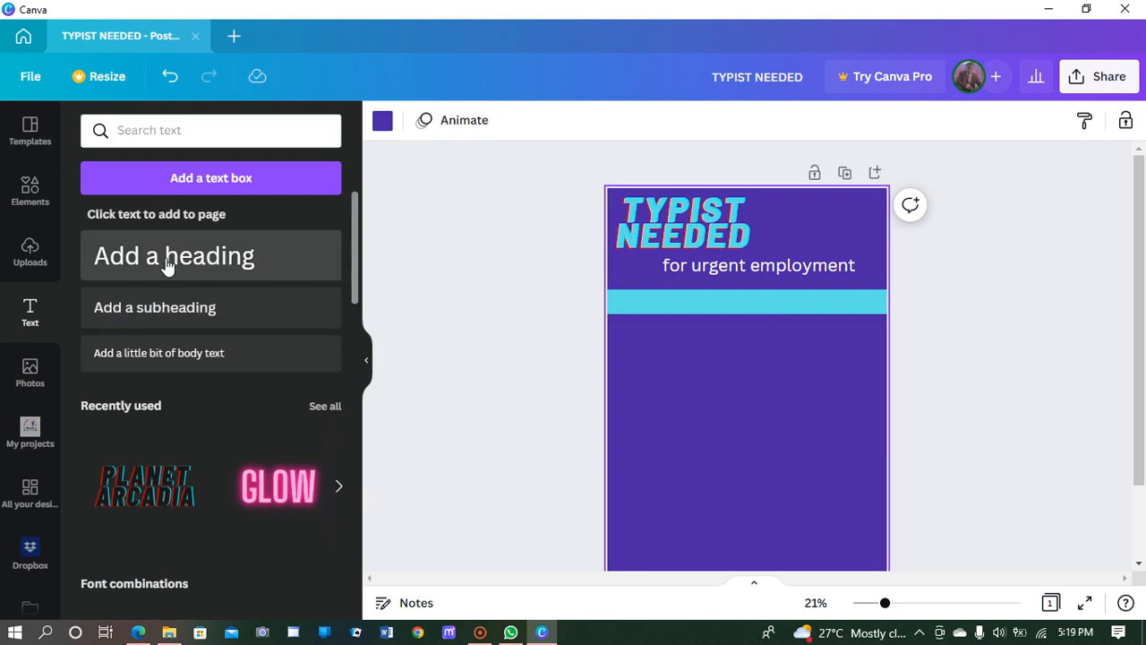
pyautogui.click(170, 269)
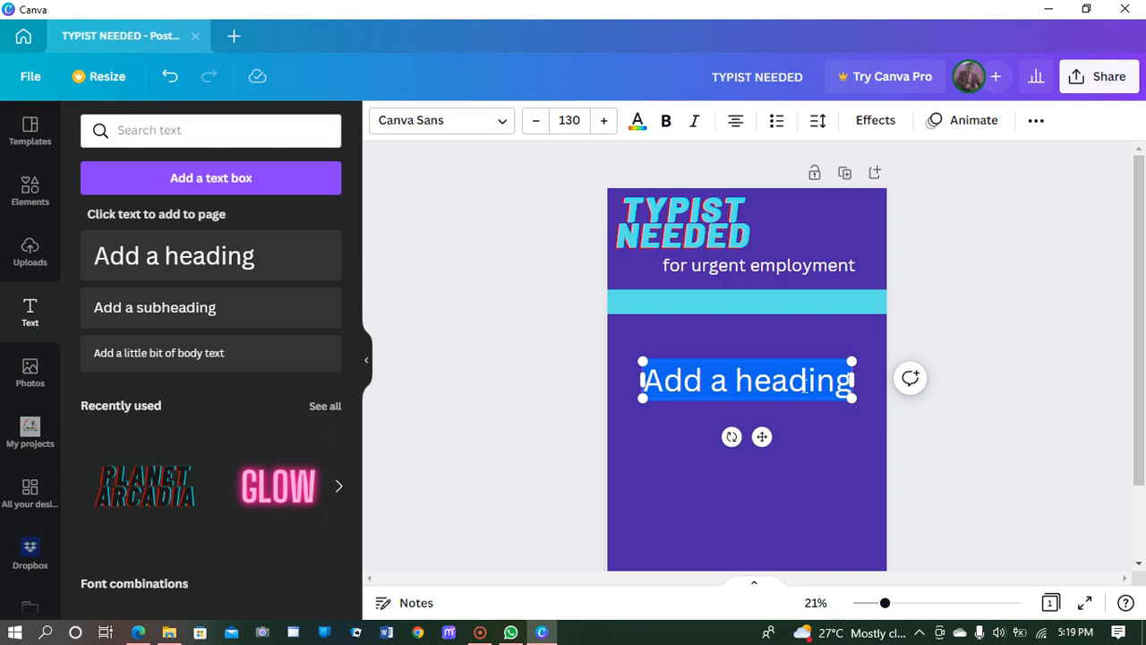
pyautogui.write('CONT')
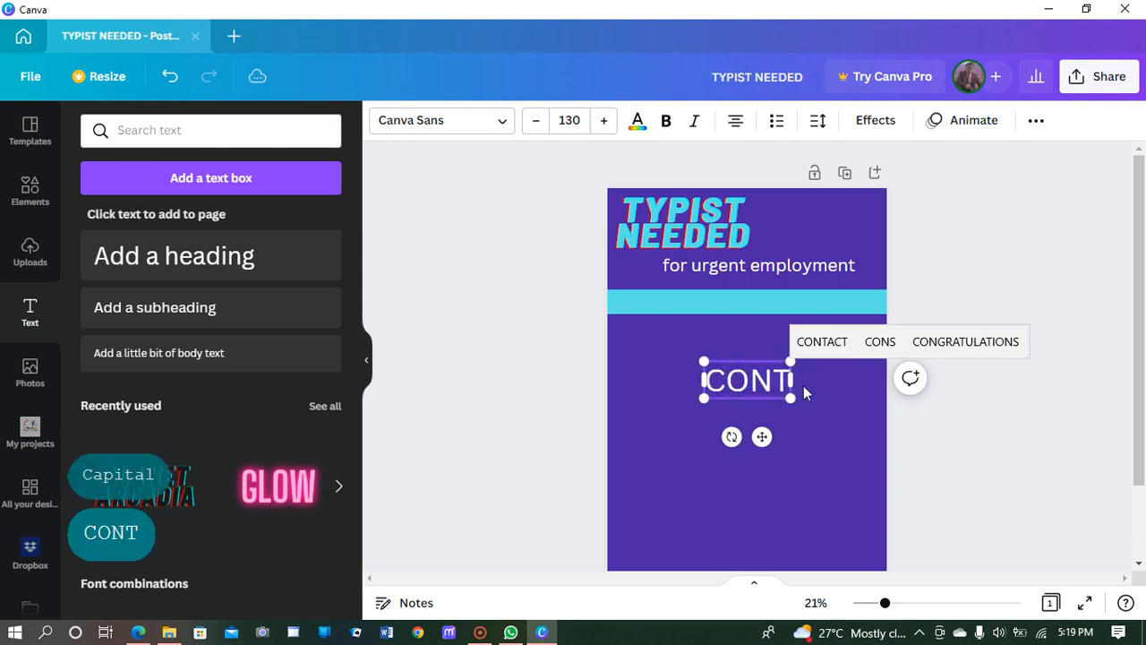
pyautogui.write('ACT')
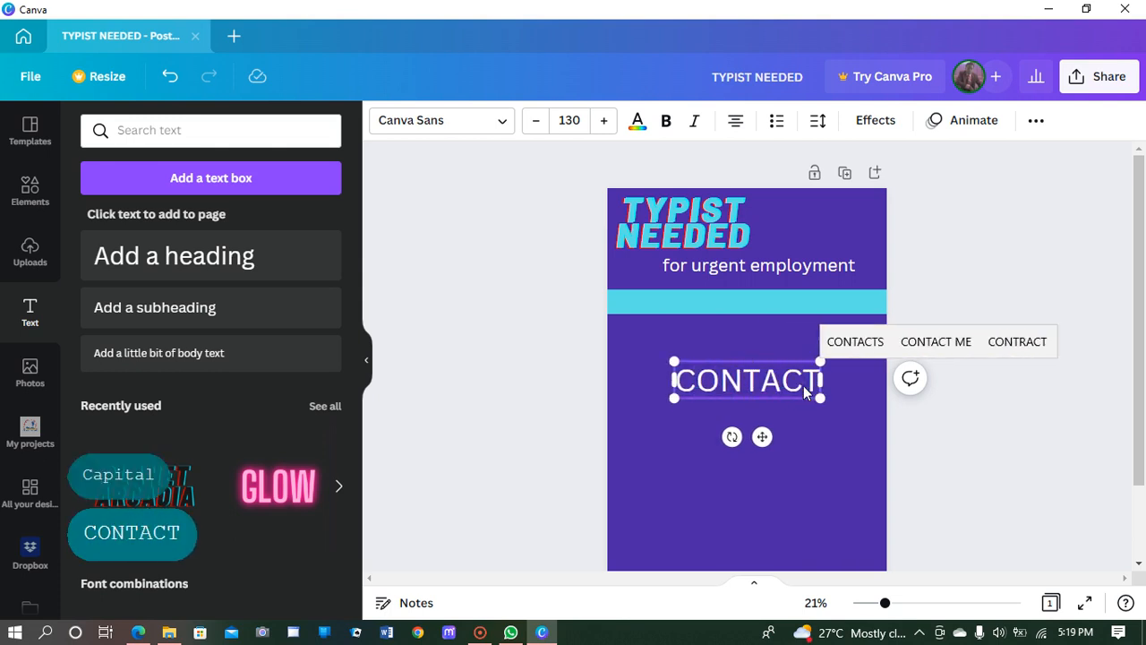
pyautogui.write(':')
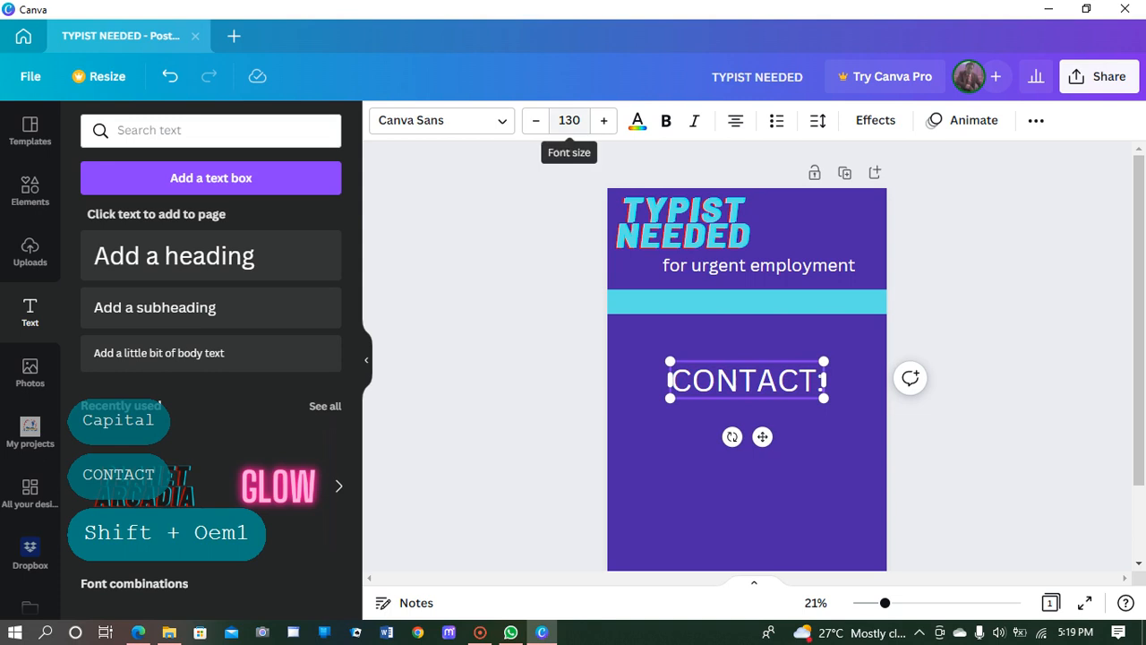
# Step: Reduce the CONTACT: heading's font size from 130 down to 94
pyautogui.click(535, 121)
pyautogui.click(536, 121)
pyautogui.click(536, 121)
pyautogui.click(535, 121)
pyautogui.click(535, 121)
pyautogui.click(532, 121)
pyautogui.click(532, 121)
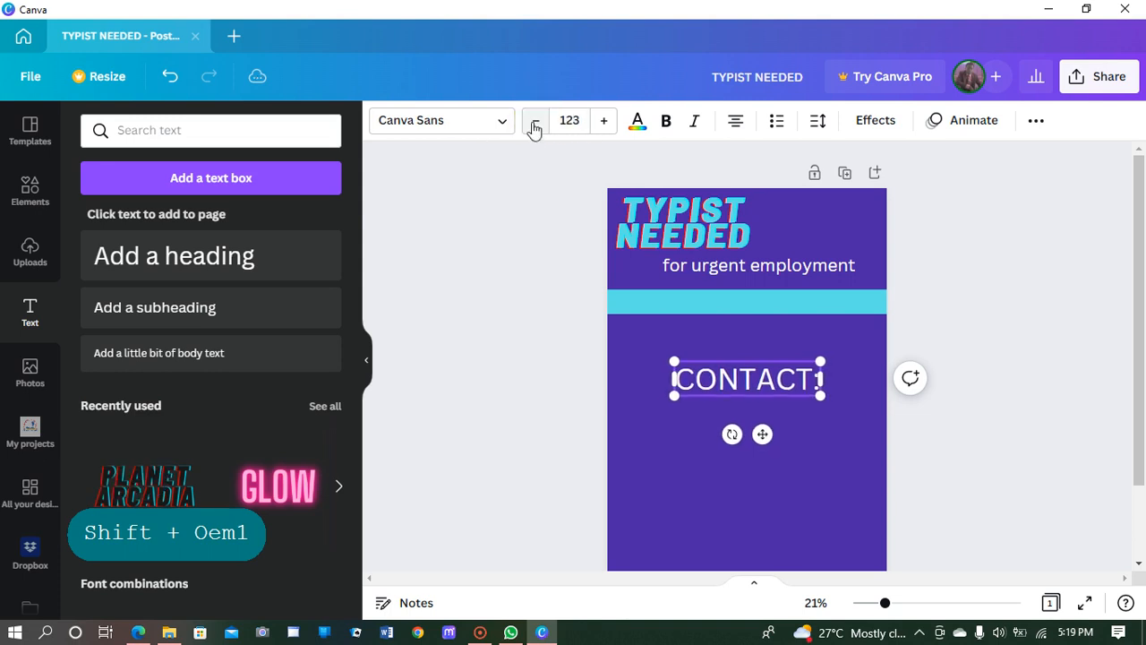
pyautogui.click(532, 120)
pyautogui.click(532, 121)
pyautogui.click(532, 121)
pyautogui.click(532, 121)
pyautogui.click(532, 121)
pyautogui.click(532, 121)
pyautogui.click(532, 121)
pyautogui.click(532, 121)
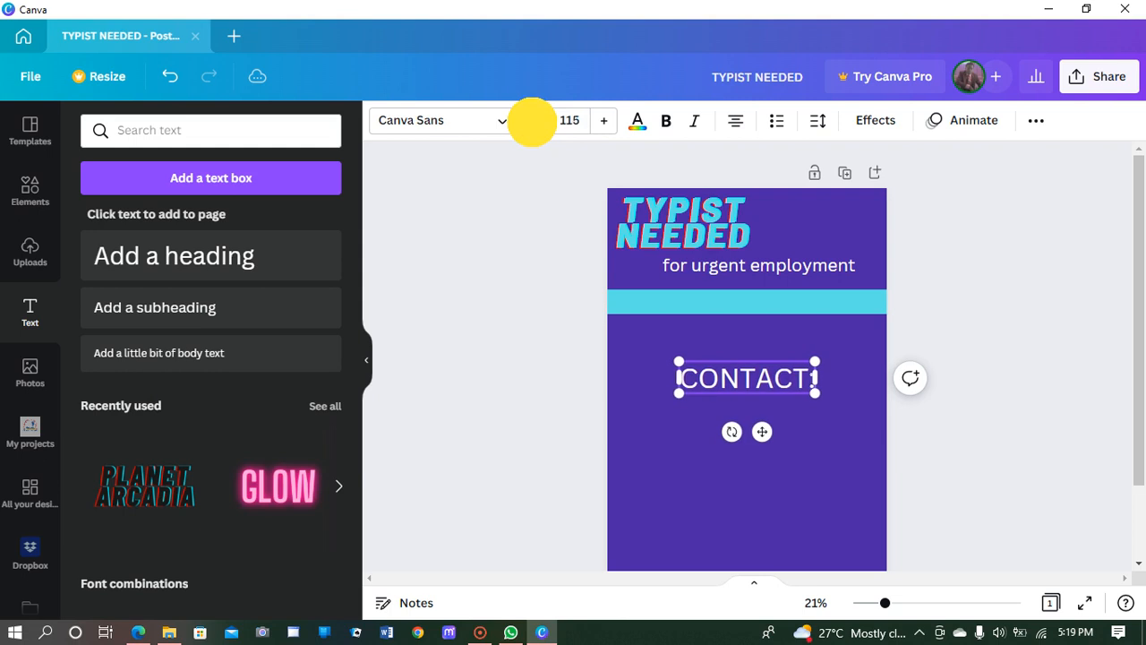
pyautogui.click(532, 121)
pyautogui.click(531, 121)
pyautogui.click(532, 121)
pyautogui.click(531, 121)
pyautogui.click(532, 121)
pyautogui.click(532, 121)
pyautogui.click(532, 121)
pyautogui.click(532, 120)
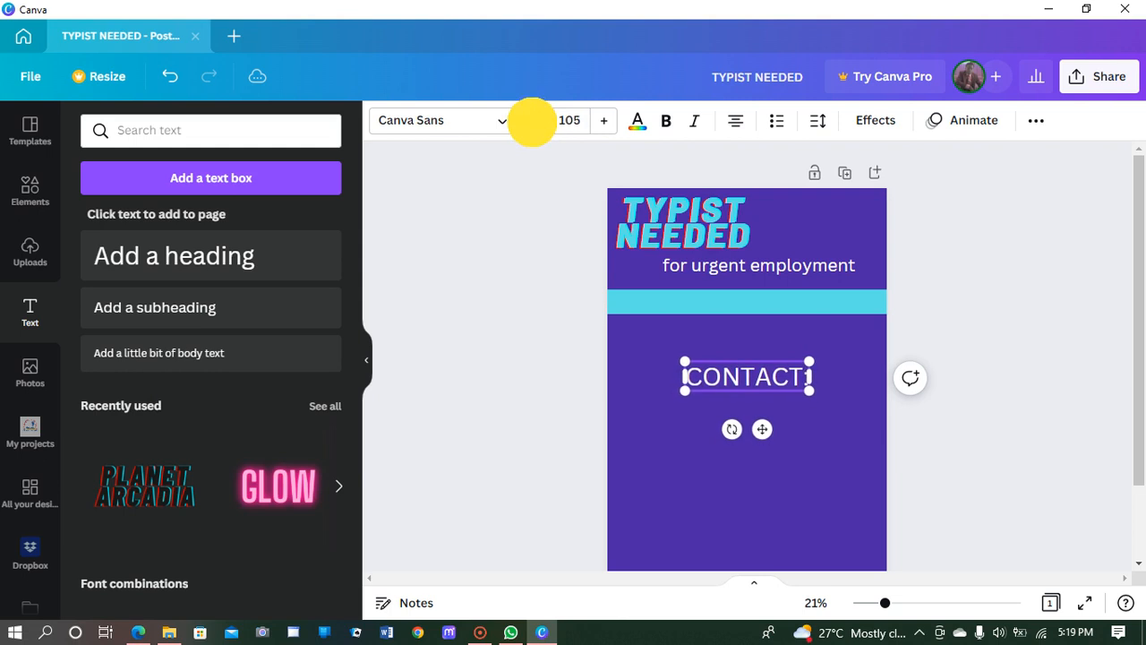
pyautogui.click(532, 121)
pyautogui.click(532, 120)
pyautogui.click(532, 121)
pyautogui.click(532, 121)
pyautogui.click(531, 121)
pyautogui.click(532, 121)
pyautogui.click(532, 121)
pyautogui.click(532, 121)
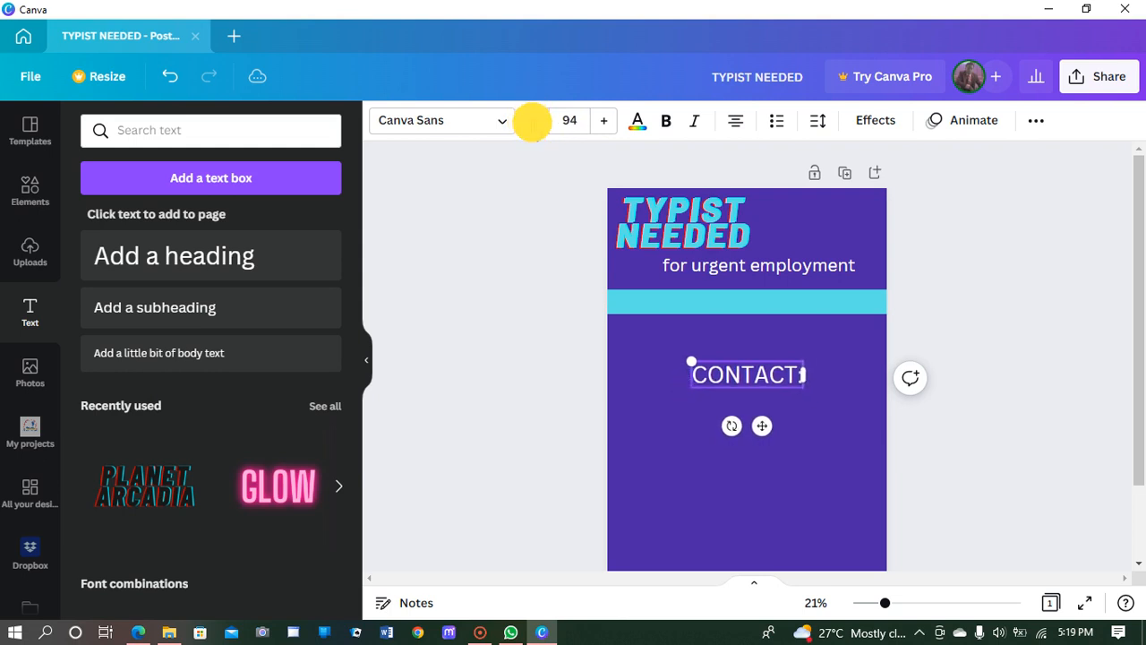
pyautogui.click(532, 121)
pyautogui.click(532, 121)
pyautogui.click(532, 121)
pyautogui.click(532, 121)
pyautogui.click(532, 121)
pyautogui.click(532, 121)
pyautogui.click(532, 121)
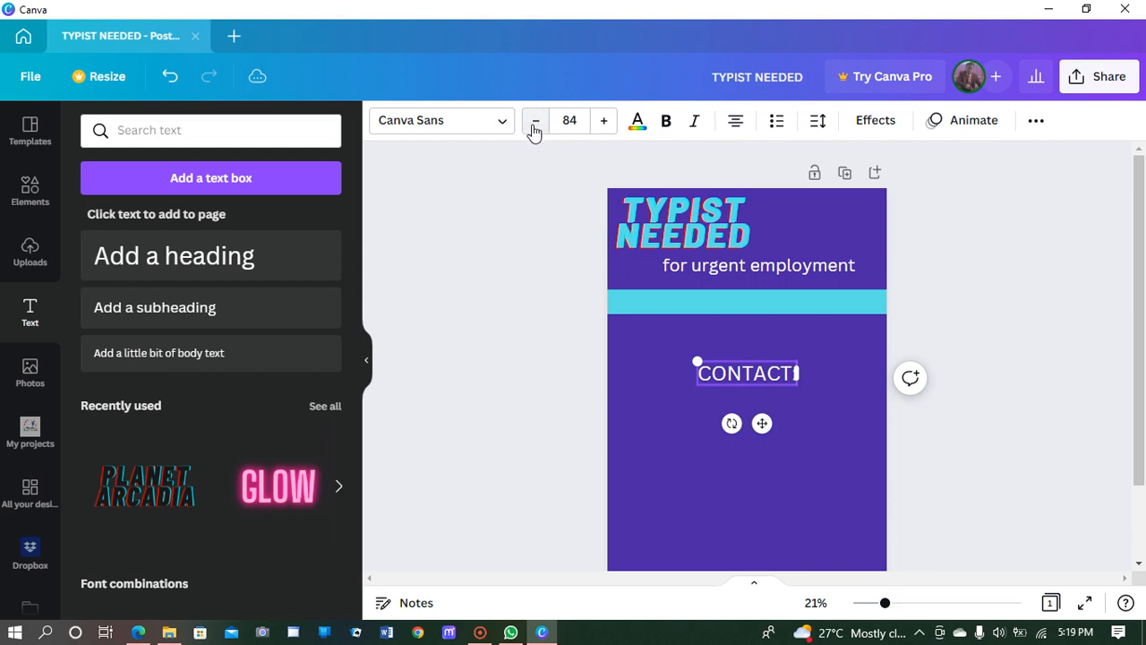
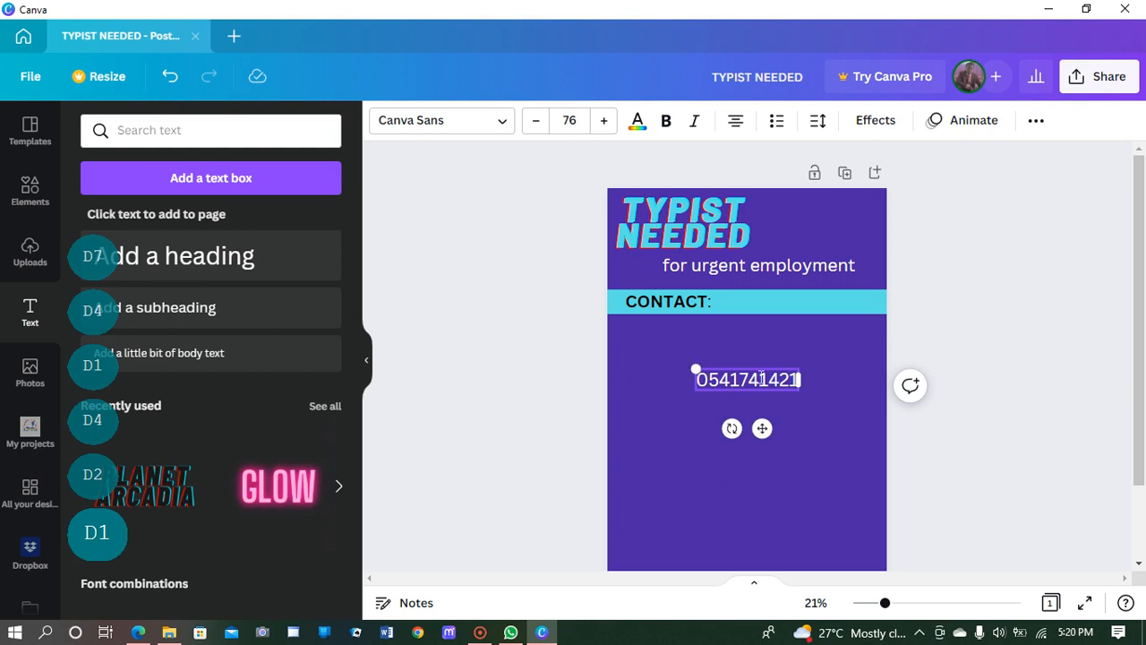
# Step: Type the contact phone number into the subheading and move it beside CONTACT: on the cyan bar
pyautogui.moveTo(762, 428); pyautogui.dragTo(816, 356)
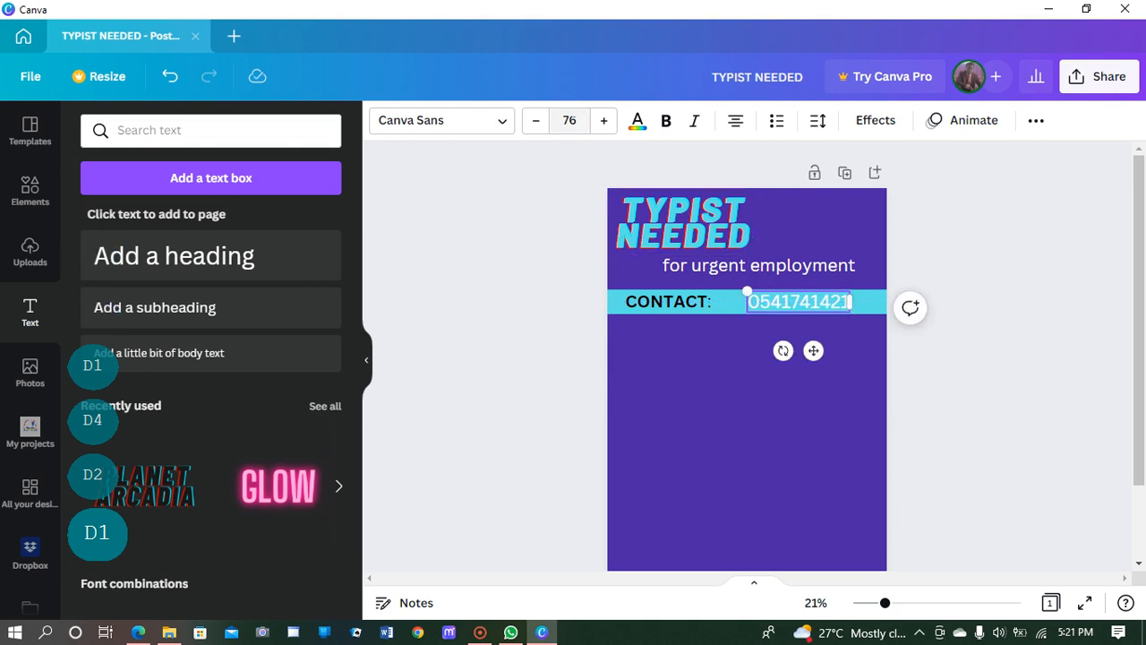
# Step: Reduce the phone number to font size 67 and colour it violet #5e17eb
pyautogui.click(537, 124)
pyautogui.click(537, 124)
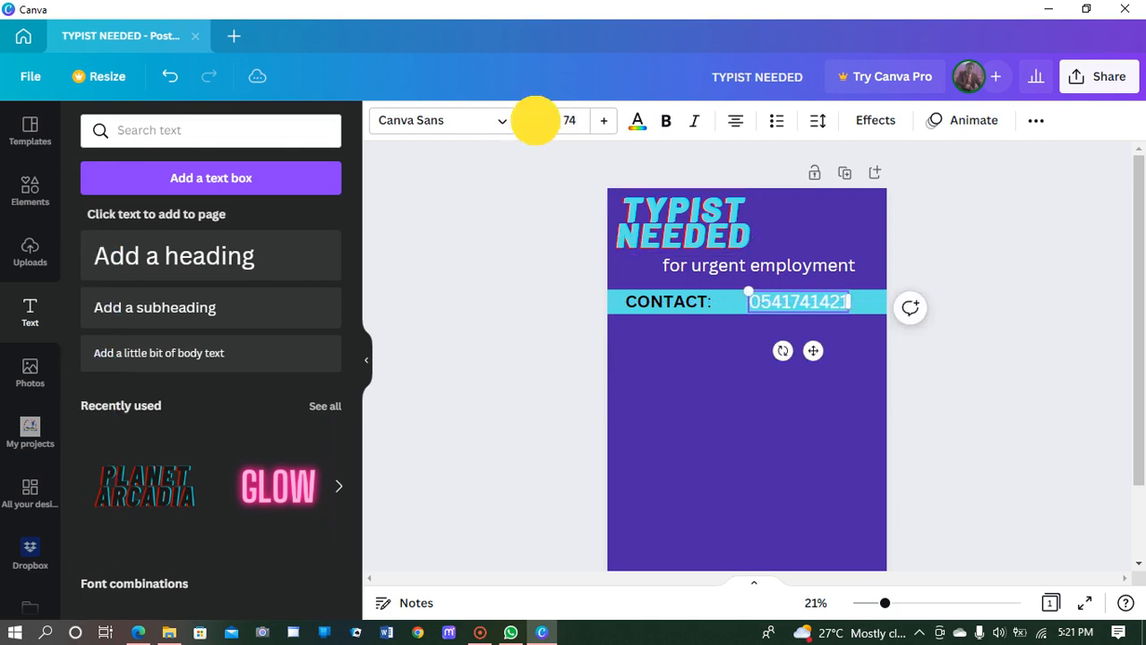
pyautogui.click(537, 125)
pyautogui.click(536, 125)
pyautogui.click(536, 125)
pyautogui.click(536, 125)
pyautogui.click(537, 125)
pyautogui.click(536, 125)
pyautogui.click(536, 125)
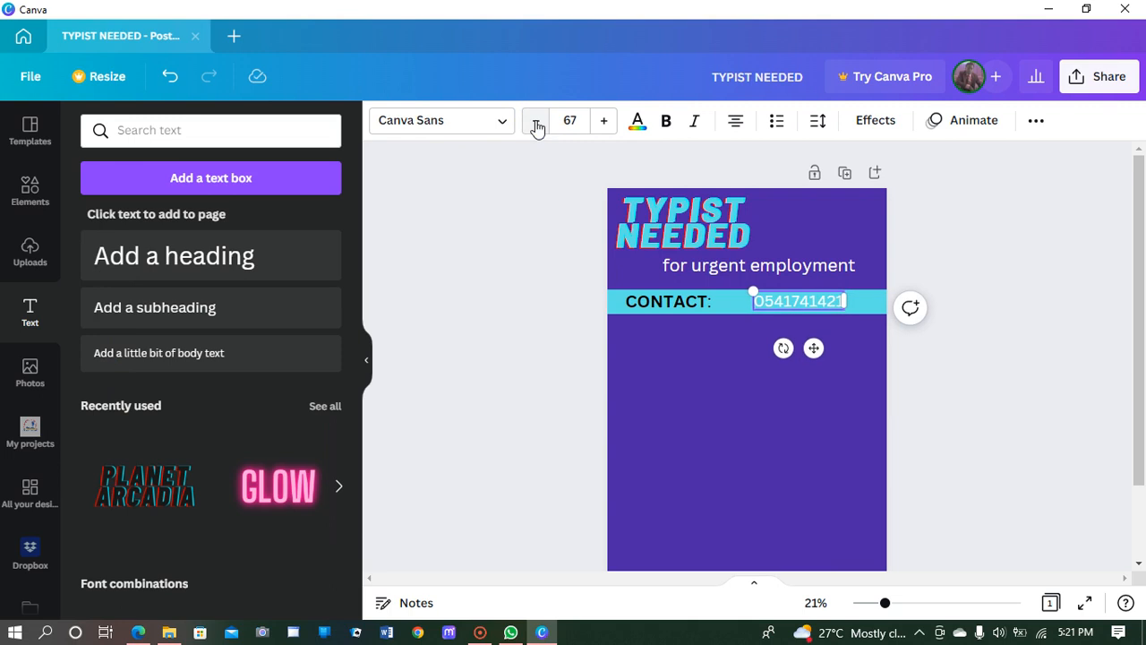
pyautogui.click(638, 125)
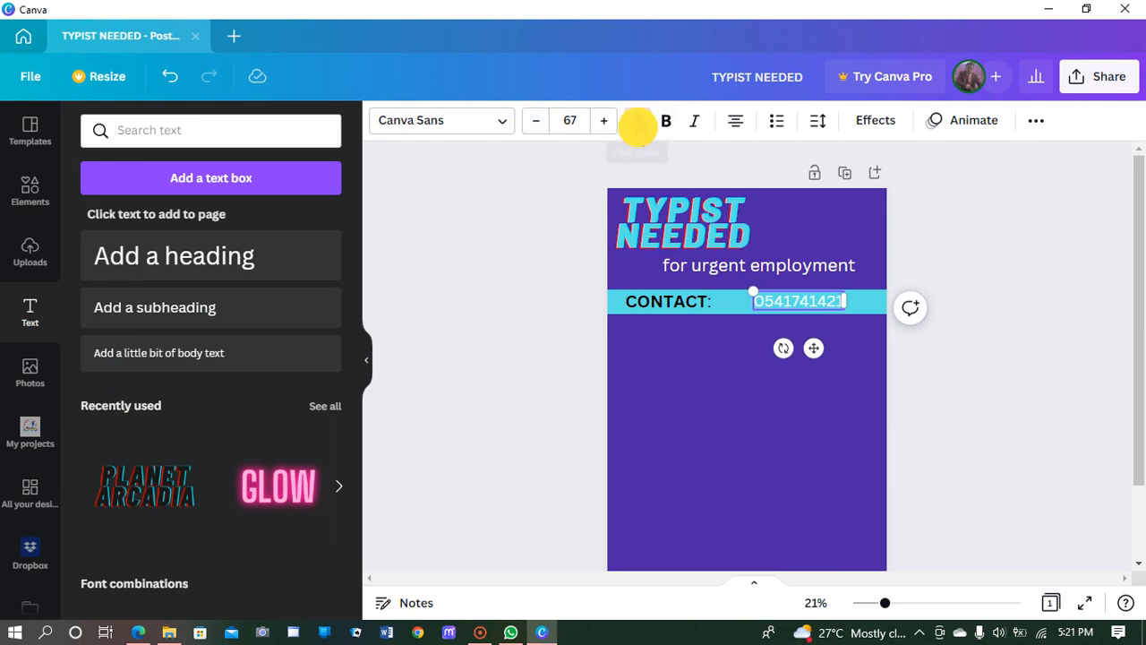
pyautogui.click(317, 406)
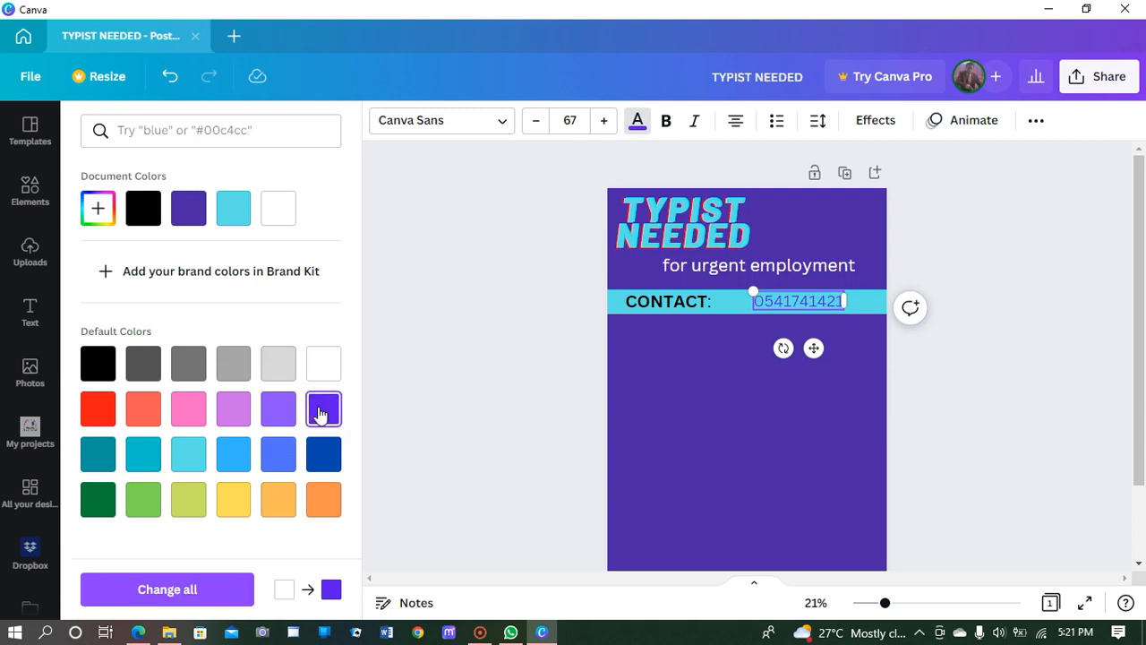
# Step: Try red, green and violet on the phone number, then settle on cobalt blue #004aad
pyautogui.click(192, 209)
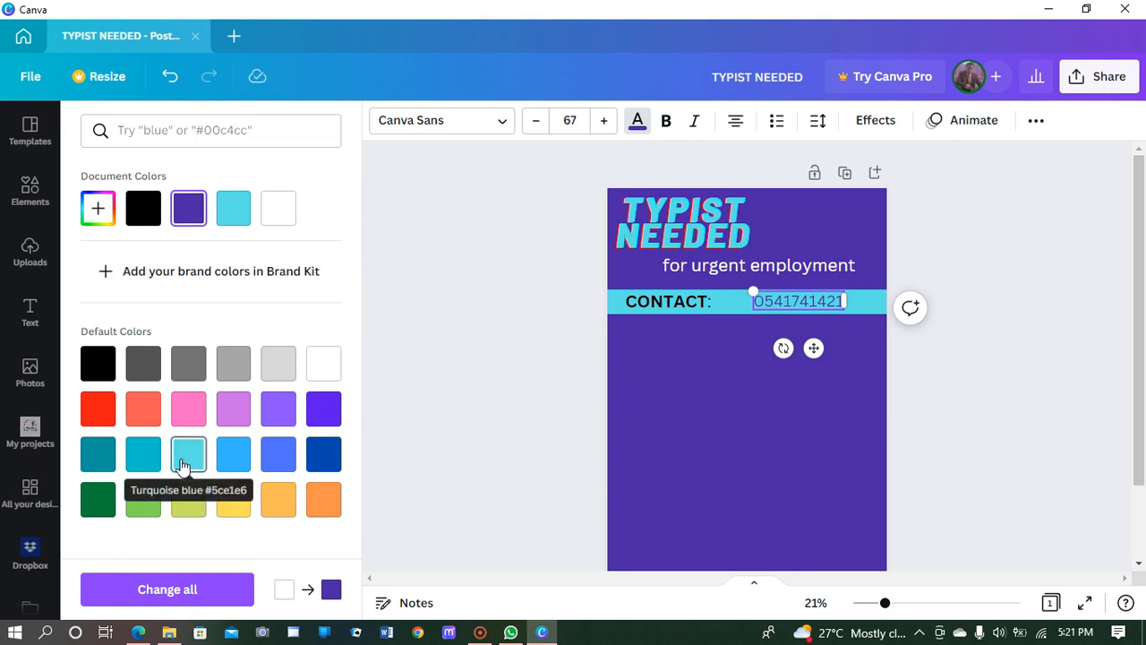
pyautogui.click(325, 459)
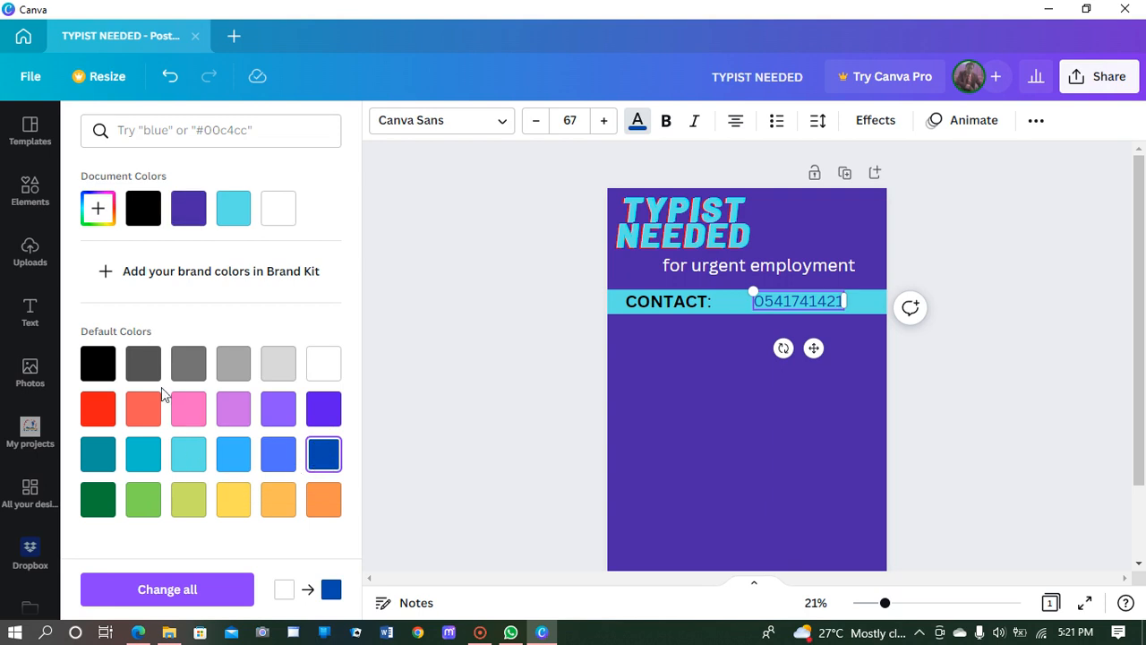
pyautogui.click(99, 410)
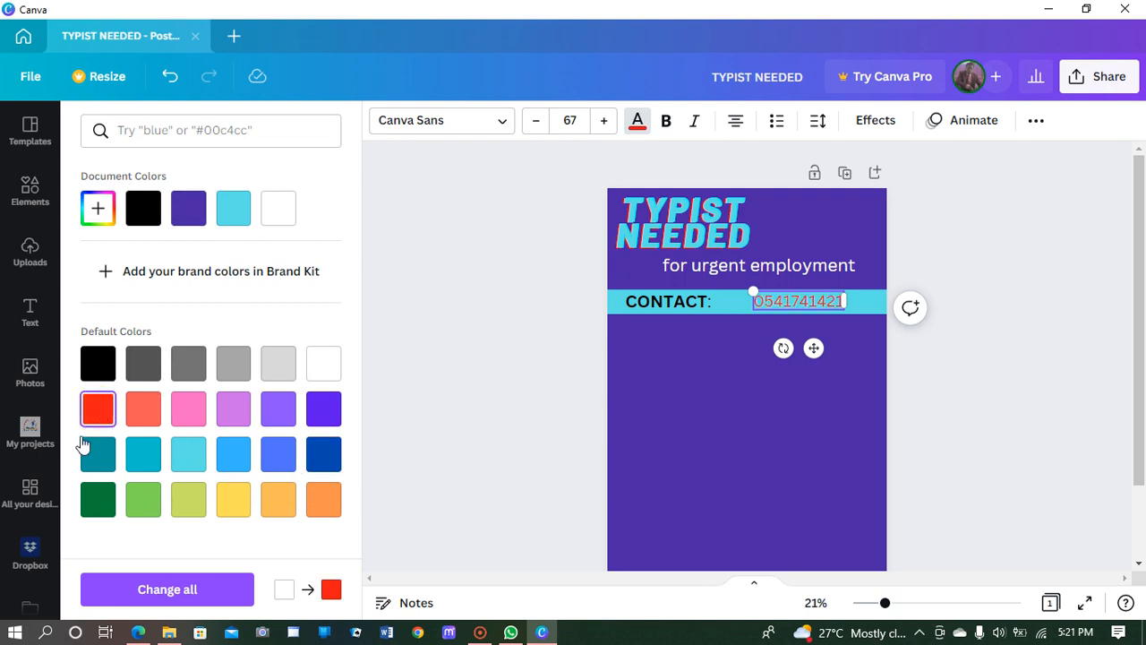
pyautogui.click(90, 507)
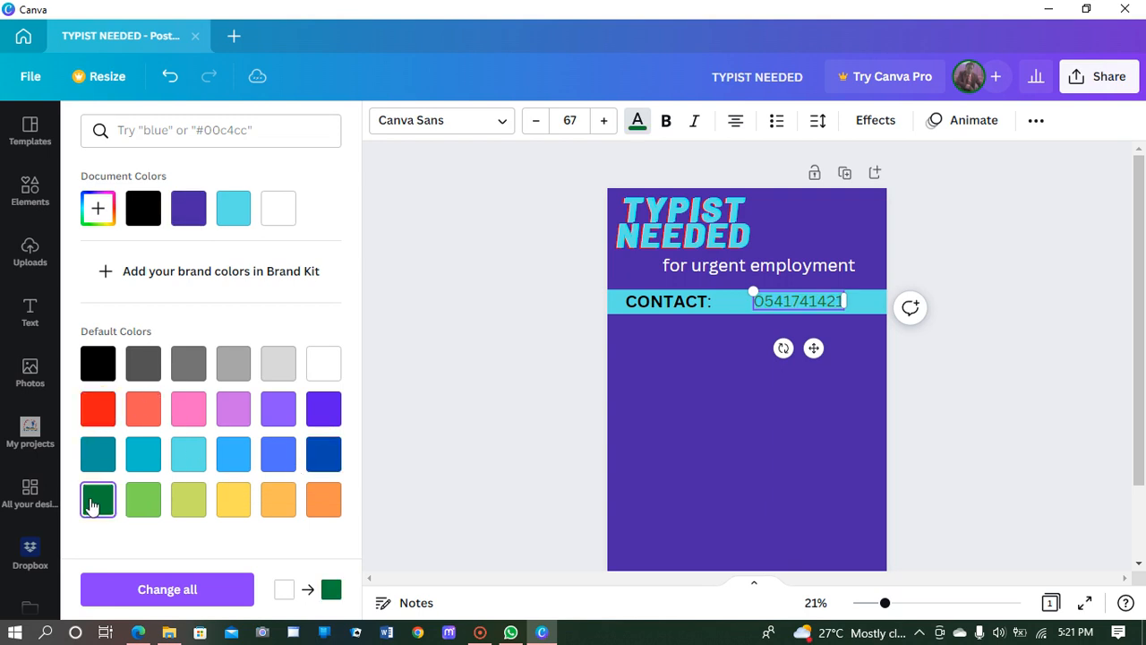
pyautogui.click(324, 457)
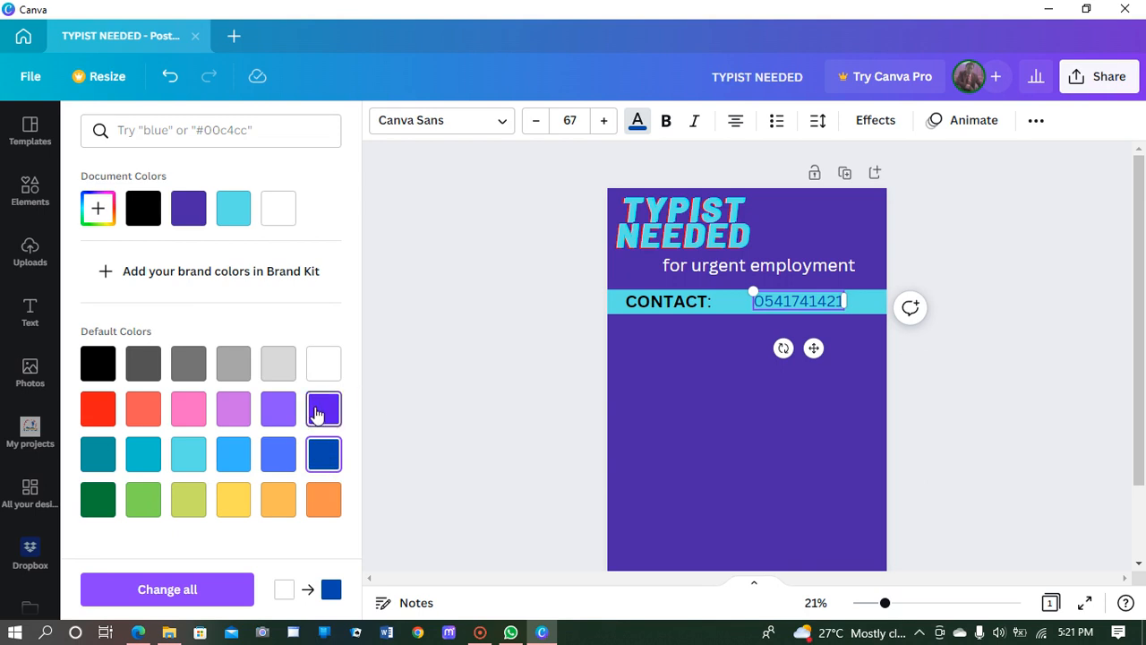
pyautogui.click(317, 411)
pyautogui.click(326, 454)
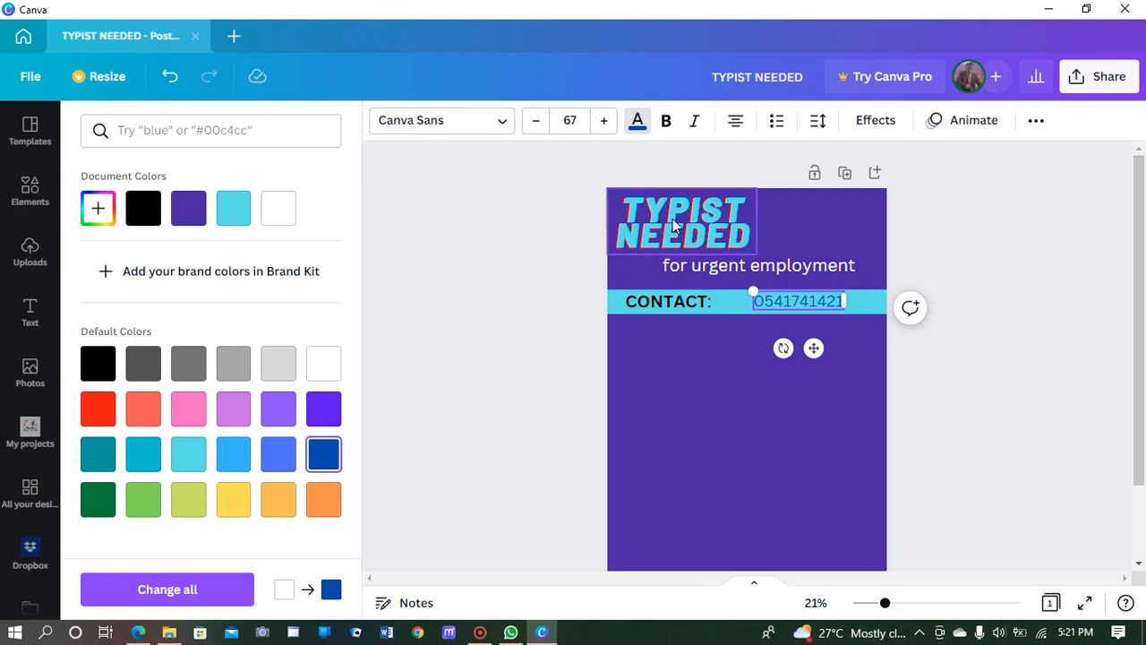
pyautogui.click(500, 121)
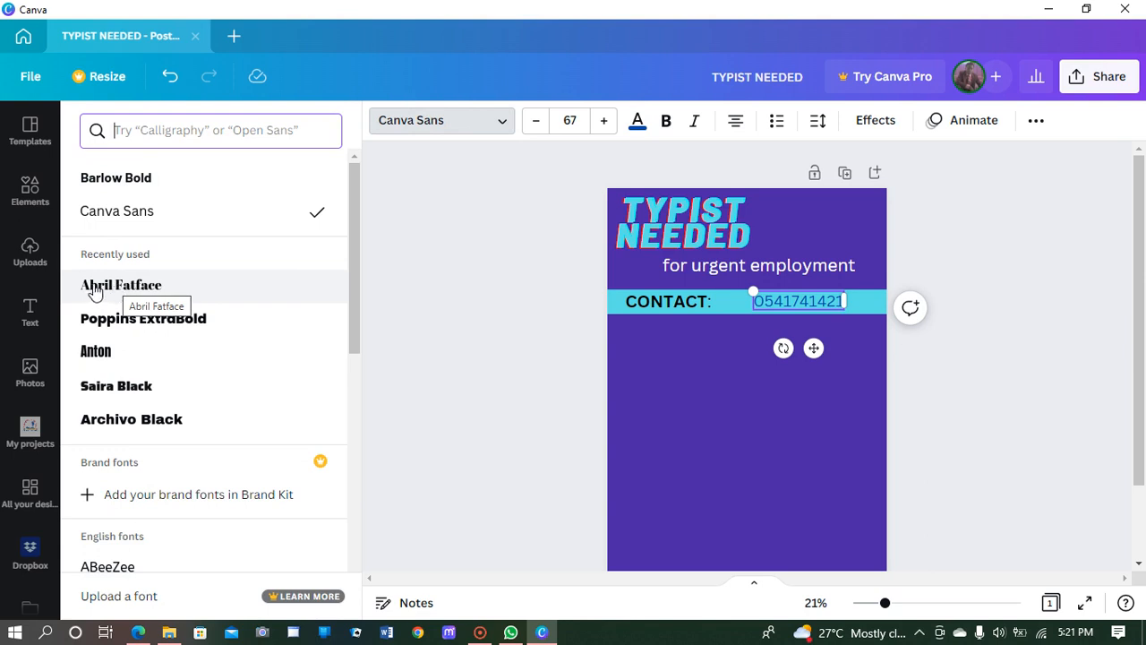
# Step: Set the phone number in Abril Fatface and deselect it
pyautogui.click(101, 285)
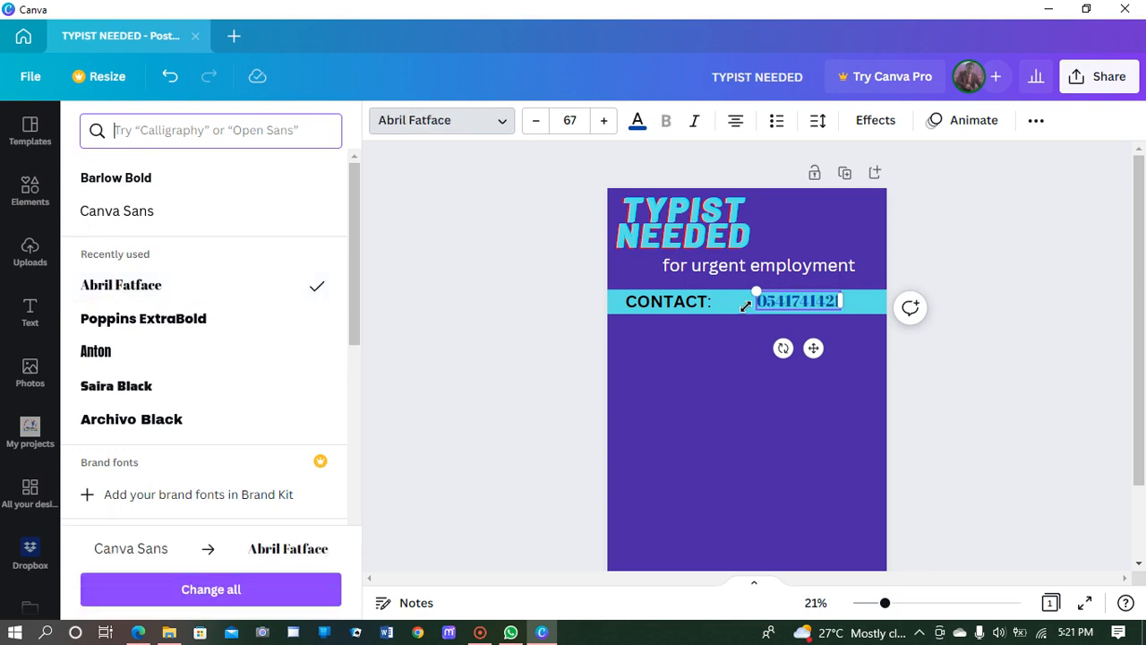
pyautogui.click(857, 337)
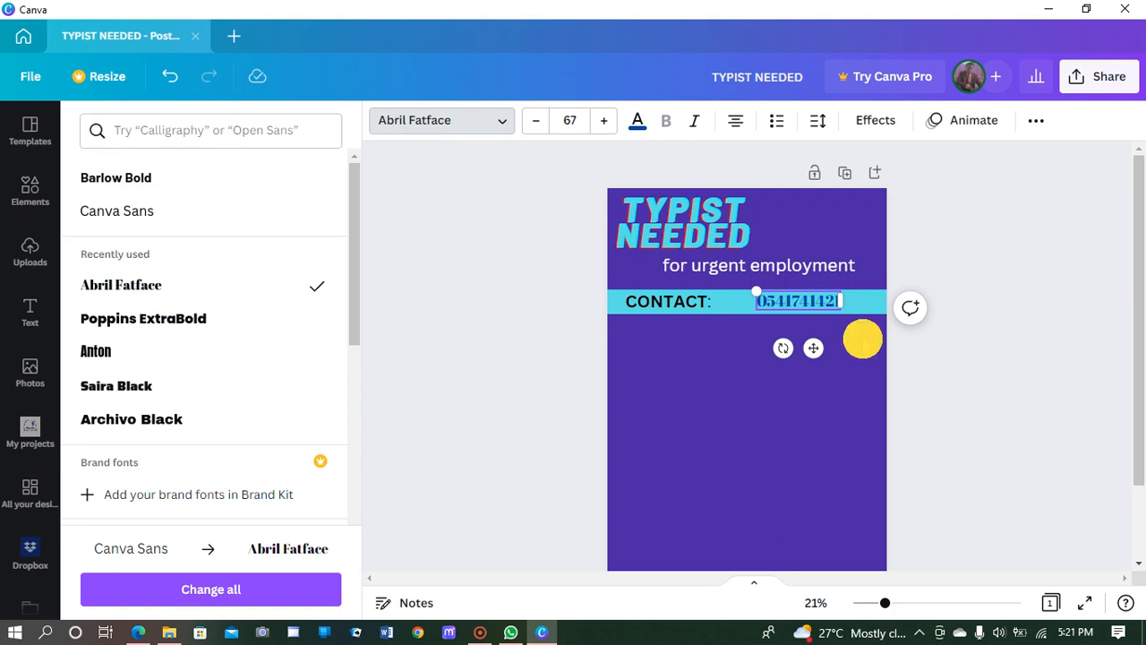
pyautogui.click(745, 374)
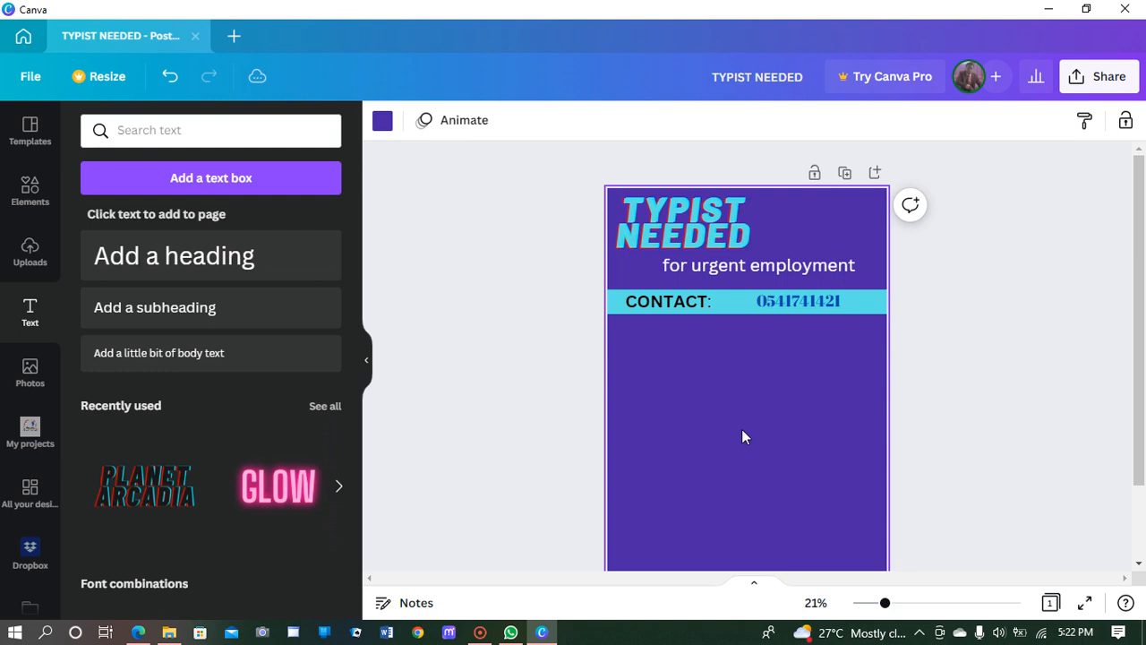
# Step: Add a rounded square from Lines & Shapes, enlarge it and place it below the CONTACT bar
pyautogui.click(764, 386)
pyautogui.click(29, 196)
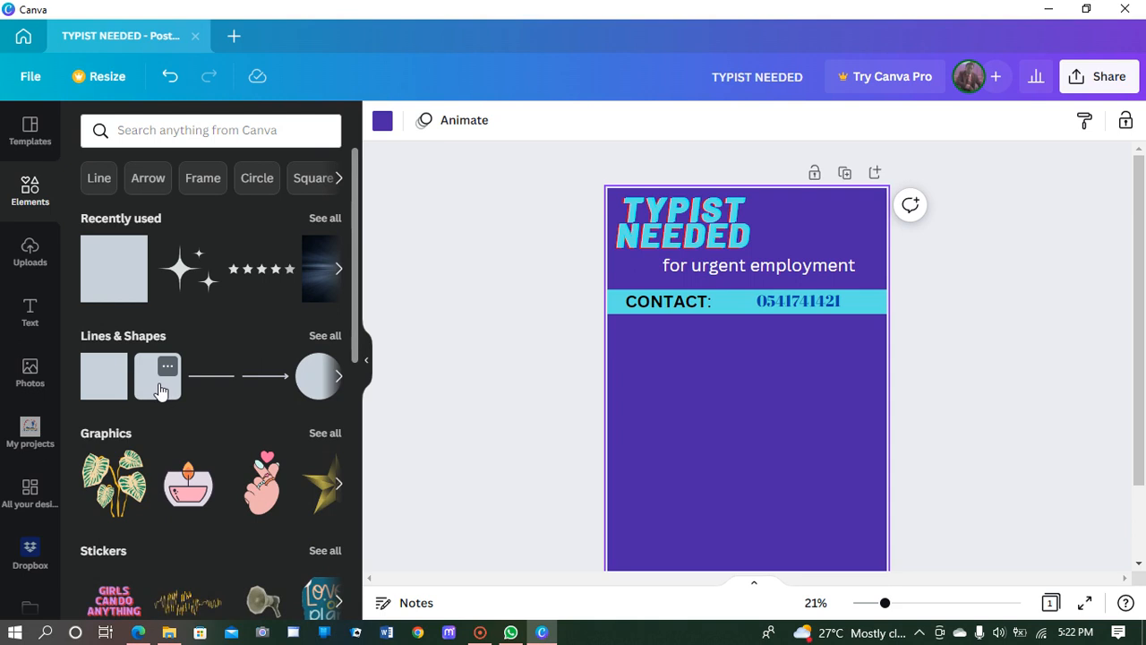
pyautogui.click(161, 391)
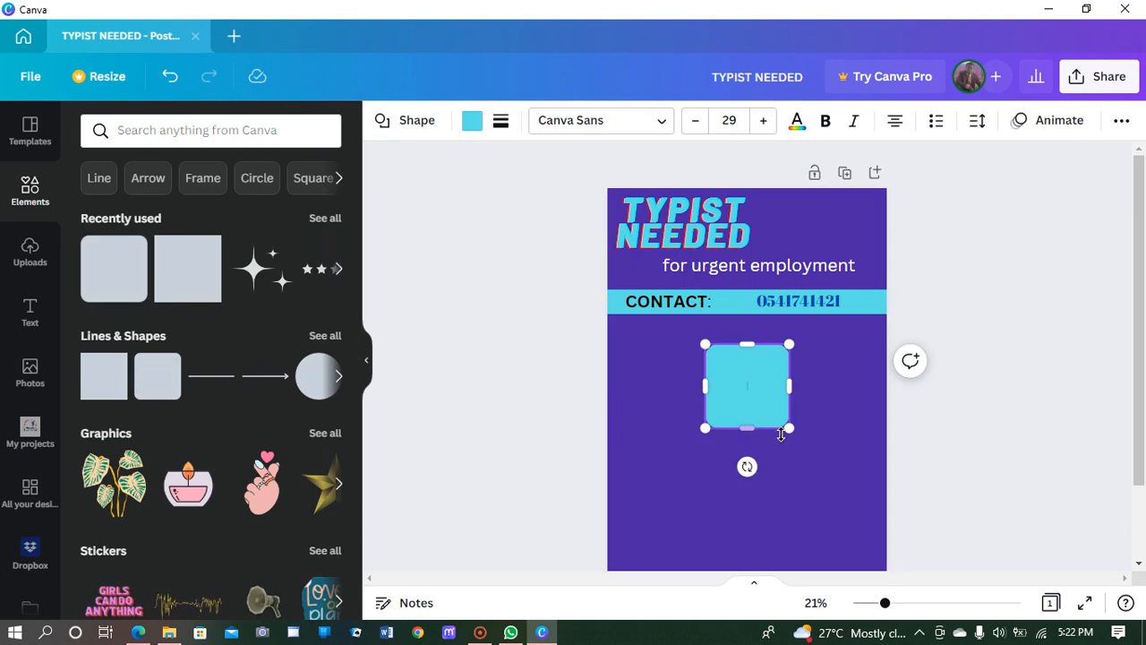
pyautogui.moveTo(788, 428); pyautogui.dragTo(878, 509)
pyautogui.moveTo(770, 401); pyautogui.dragTo(787, 465)
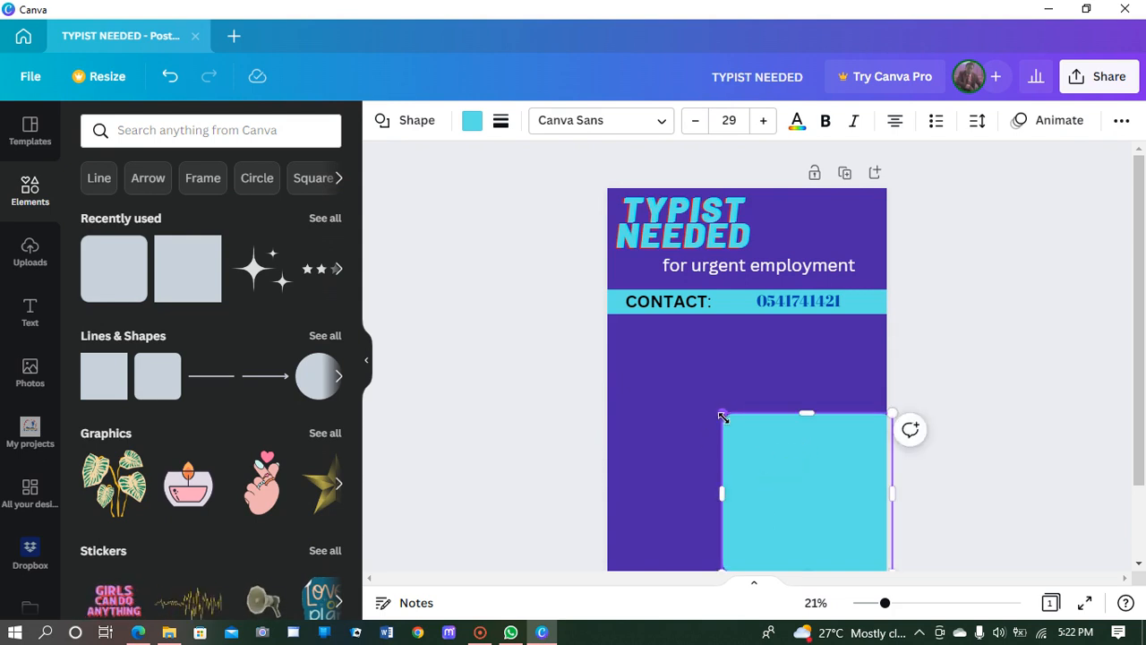
pyautogui.moveTo(723, 416); pyautogui.dragTo(715, 411)
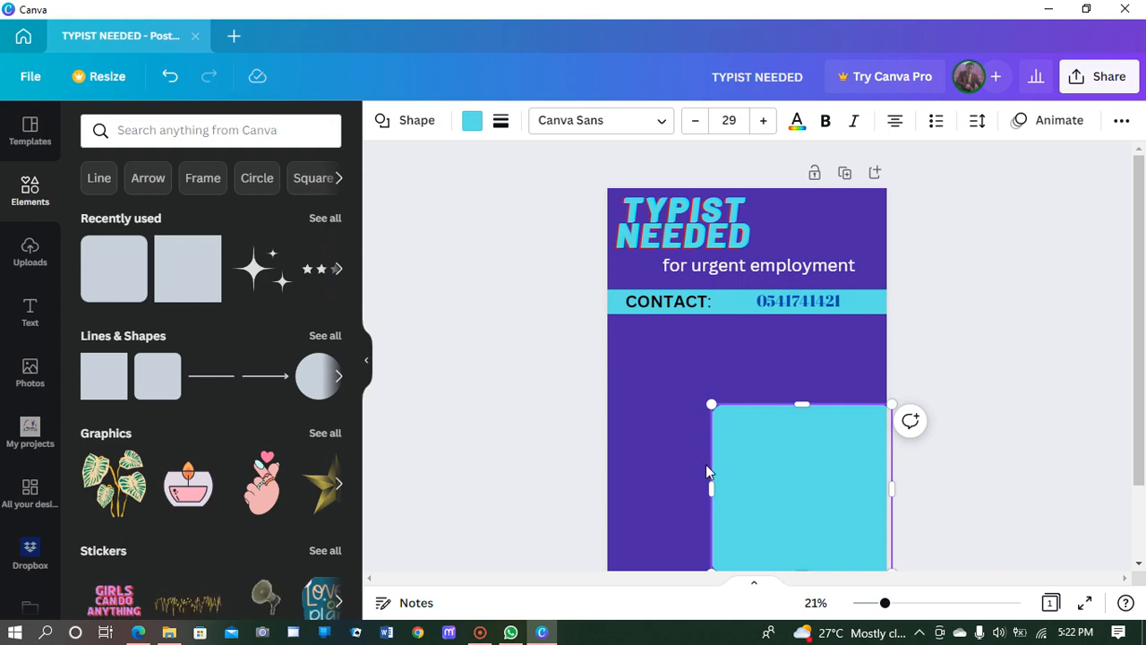
# Step: Give the cyan square a solid weight-18 border in yellow #ffde59
pyautogui.click(504, 124)
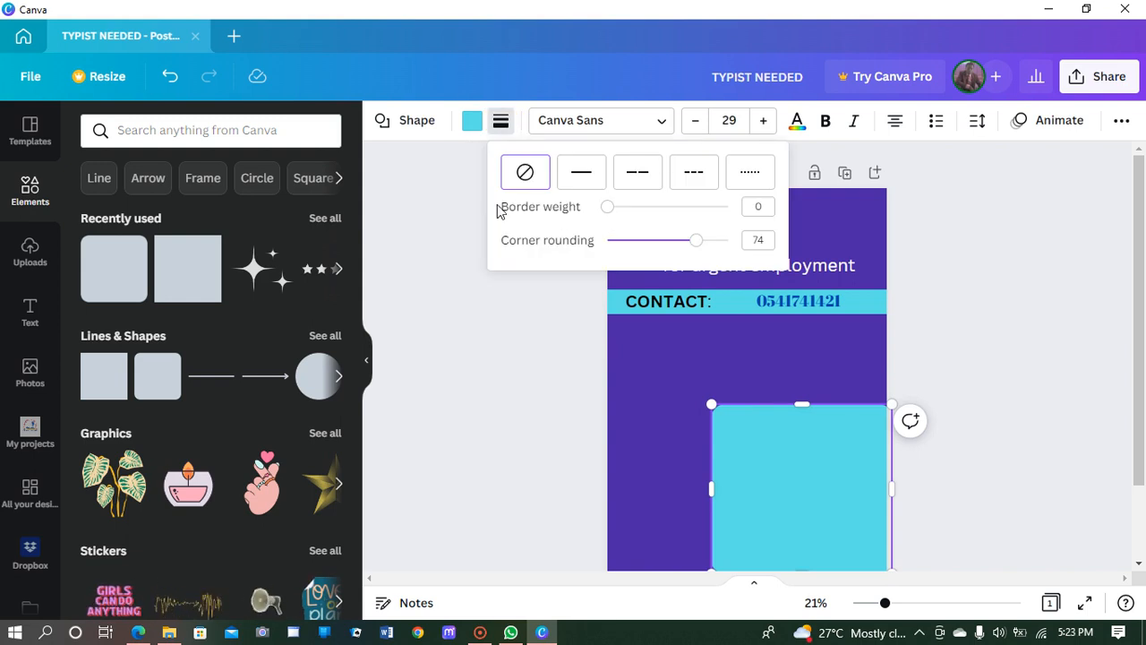
pyautogui.moveTo(611, 206); pyautogui.dragTo(630, 208)
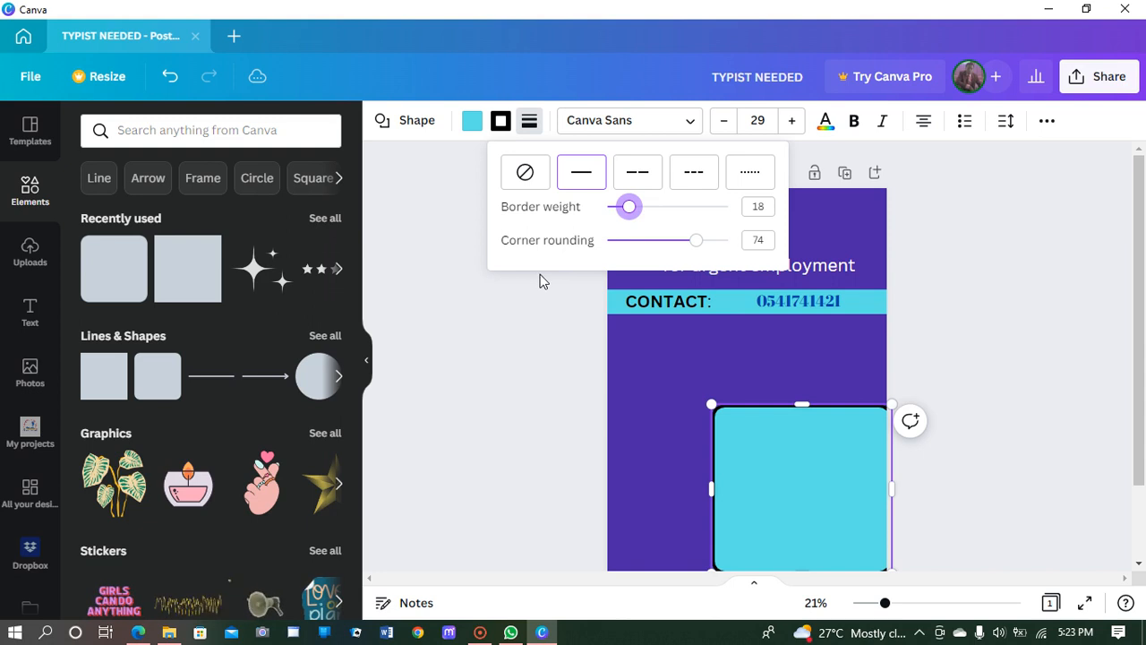
pyautogui.click(499, 123)
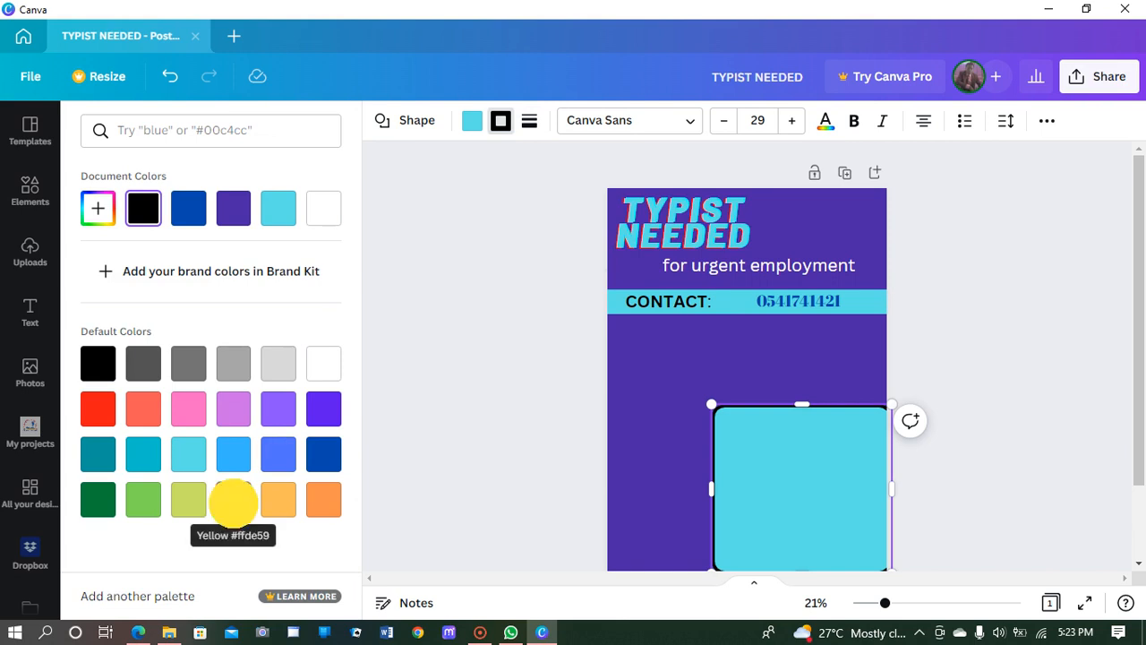
pyautogui.click(233, 506)
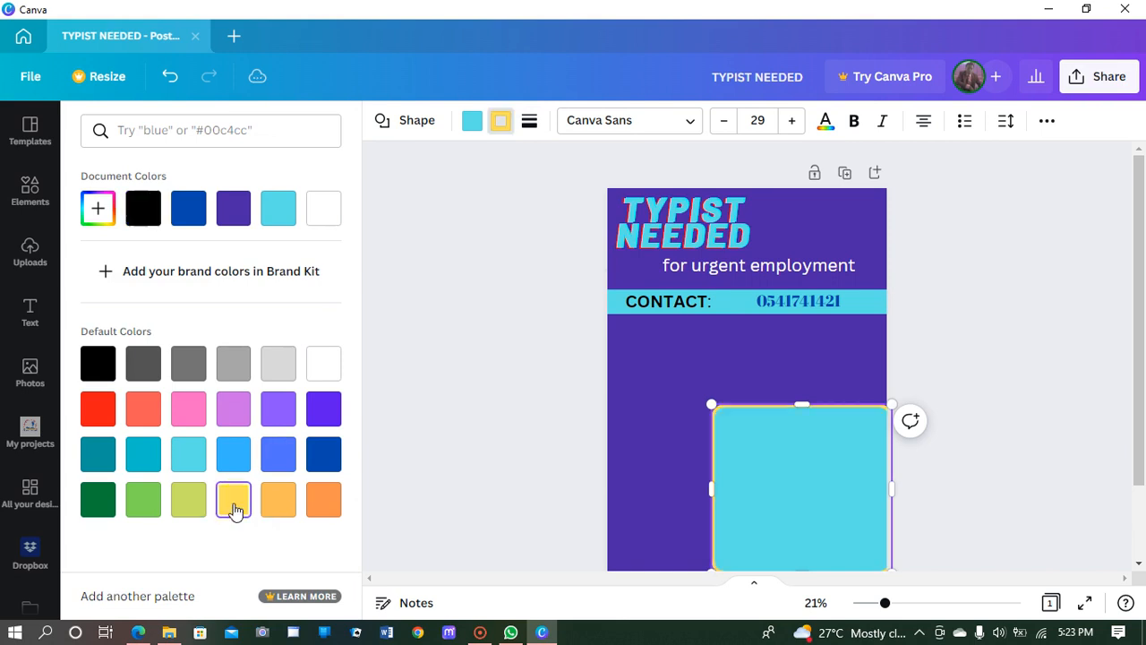
pyautogui.click(775, 446)
# Step: Duplicate the yellow-bordered square, placing one copy upper-left and nudging the other lower-right
pyautogui.click(666, 394)
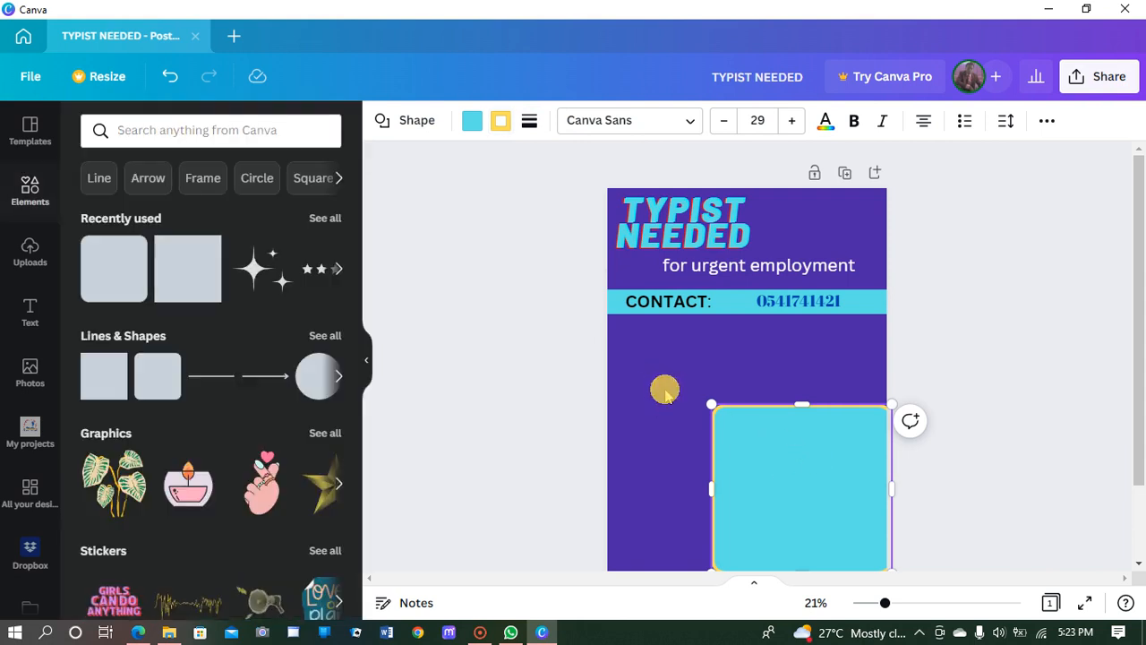
pyautogui.scroll(-2, 778, 376)
pyautogui.click(779, 380)
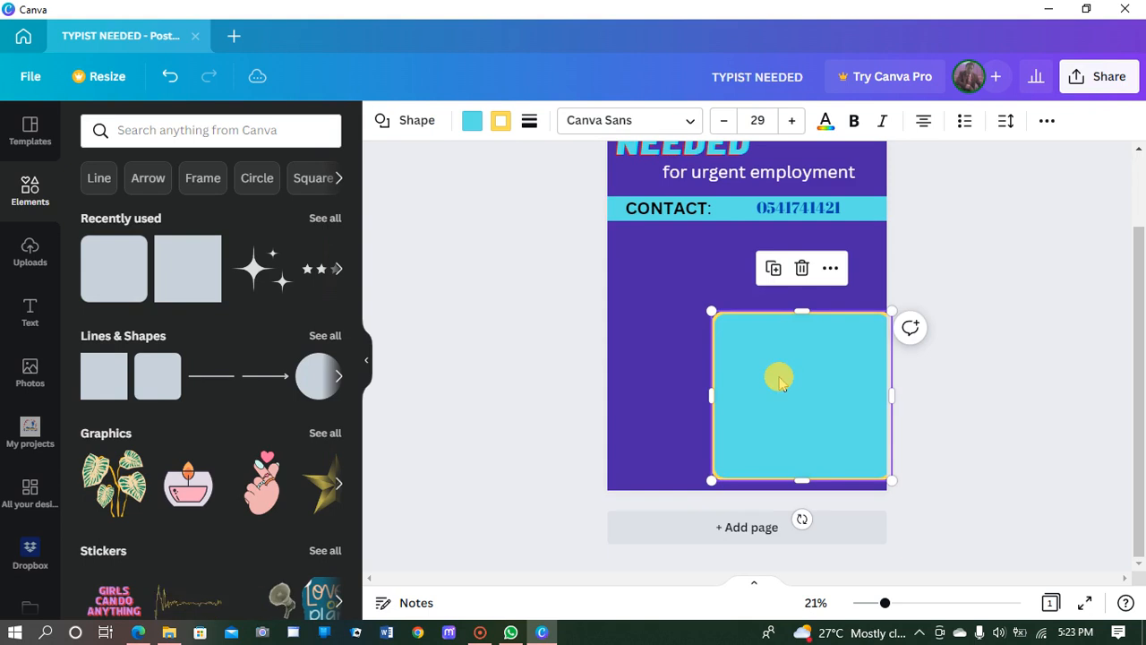
pyautogui.click(774, 269)
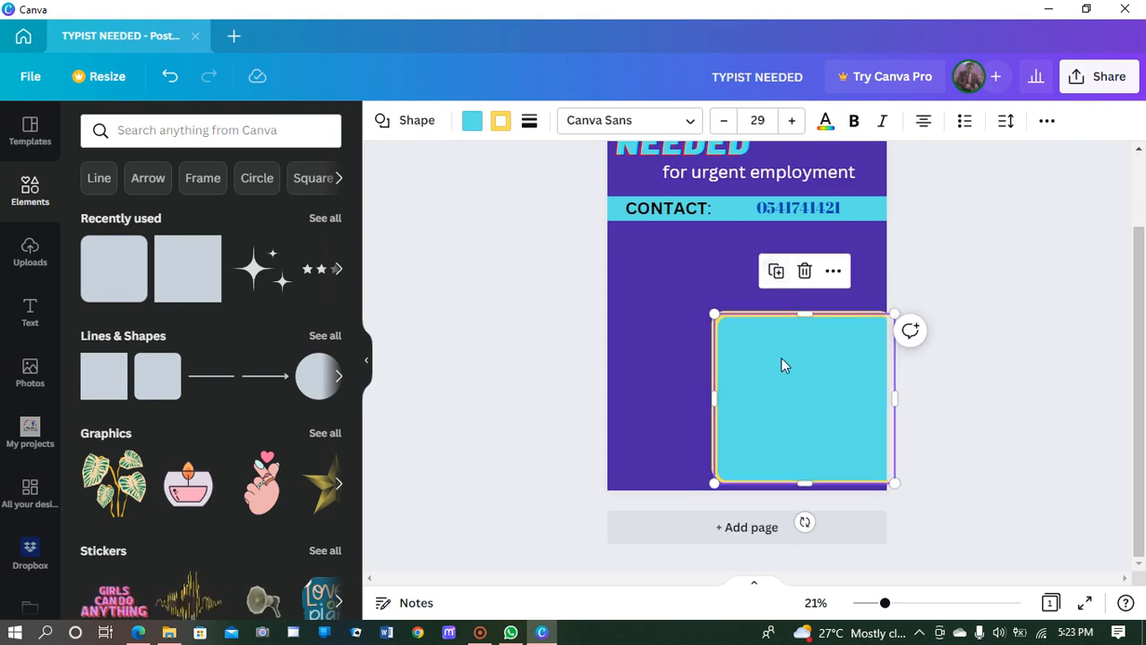
pyautogui.moveTo(781, 357); pyautogui.dragTo(678, 263)
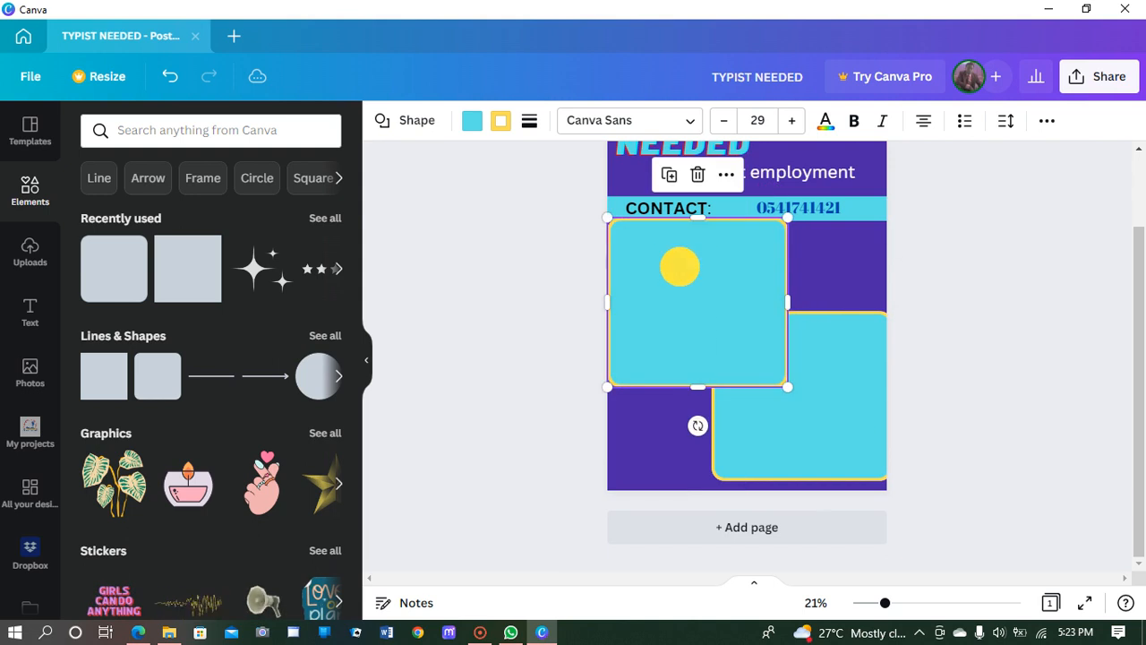
pyautogui.click(831, 381)
pyautogui.moveTo(829, 368); pyautogui.dragTo(831, 376)
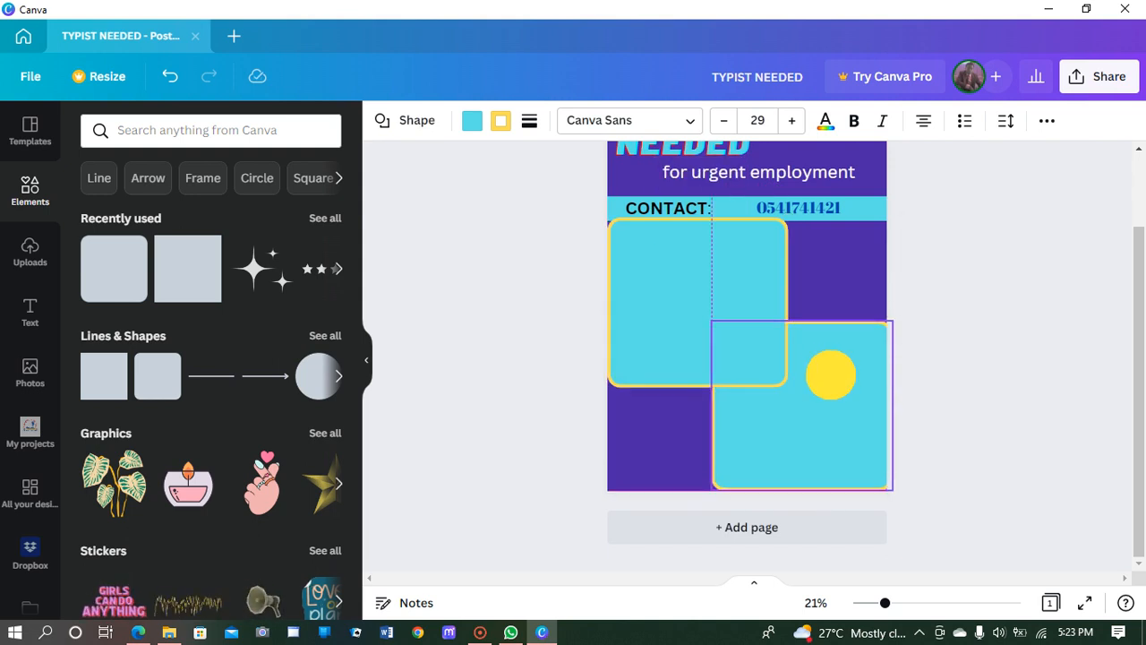
pyautogui.moveTo(831, 375); pyautogui.dragTo(834, 377)
# Step: Shrink the upper-left copy and layer it over the lower-right square, slightly offset
pyautogui.click(711, 264)
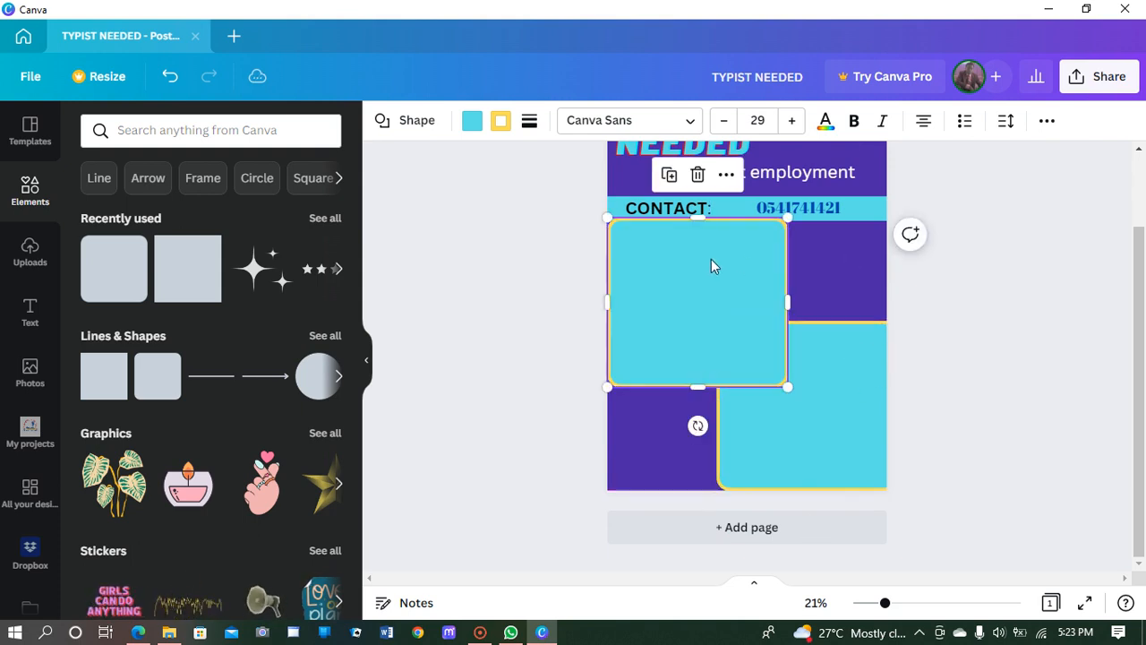
pyautogui.moveTo(787, 387); pyautogui.dragTo(774, 375)
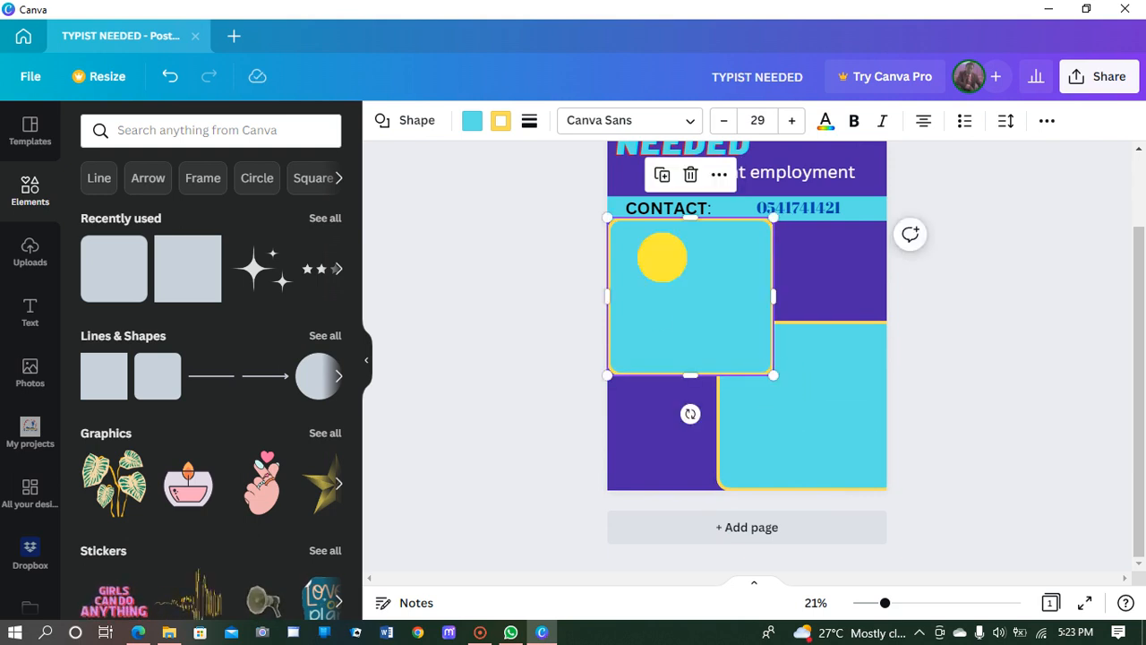
pyautogui.moveTo(690, 296); pyautogui.dragTo(812, 427)
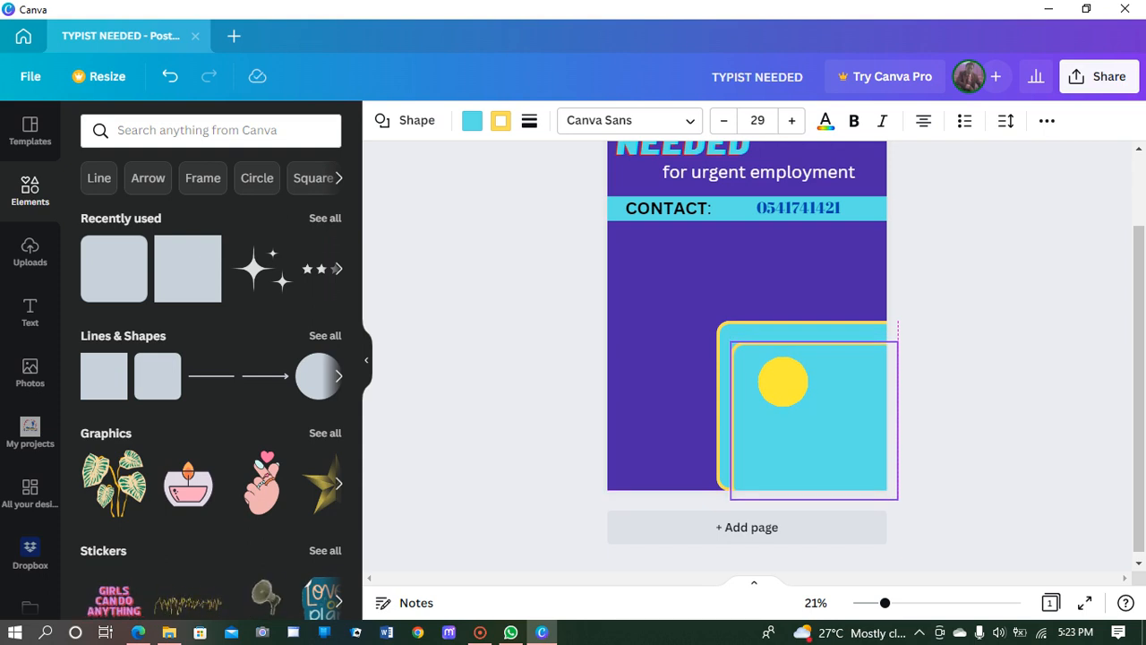
pyautogui.moveTo(813, 427); pyautogui.dragTo(813, 419)
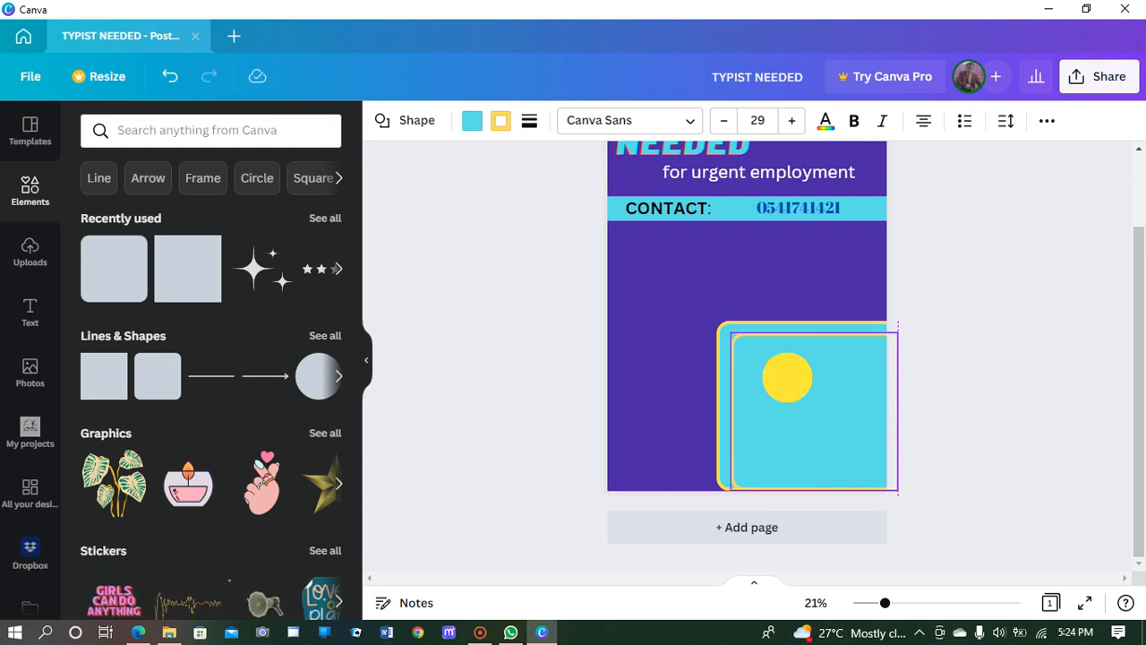
pyautogui.moveTo(788, 376); pyautogui.dragTo(800, 389)
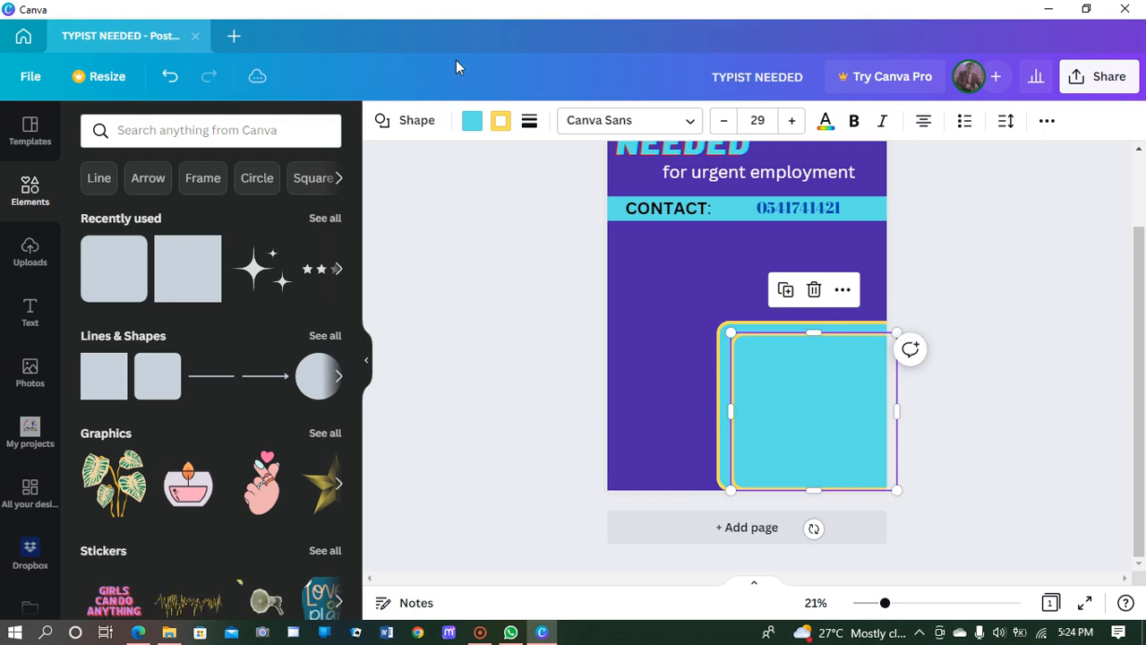
# Step: Fill the inner square white and give it a black border
pyautogui.click(472, 124)
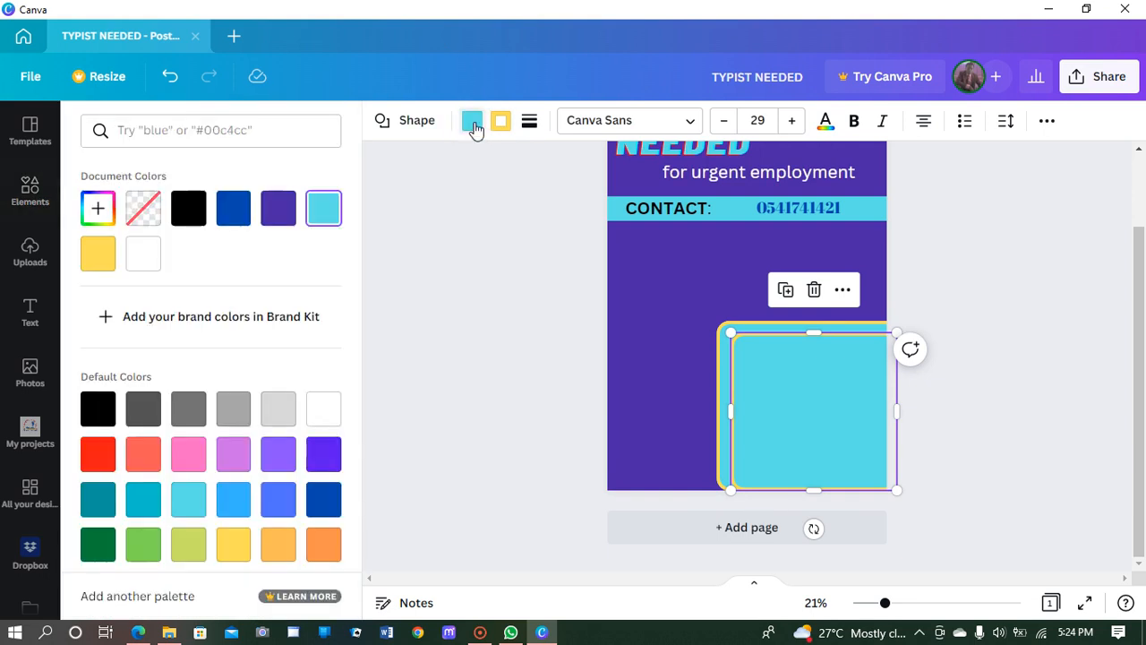
pyautogui.click(321, 414)
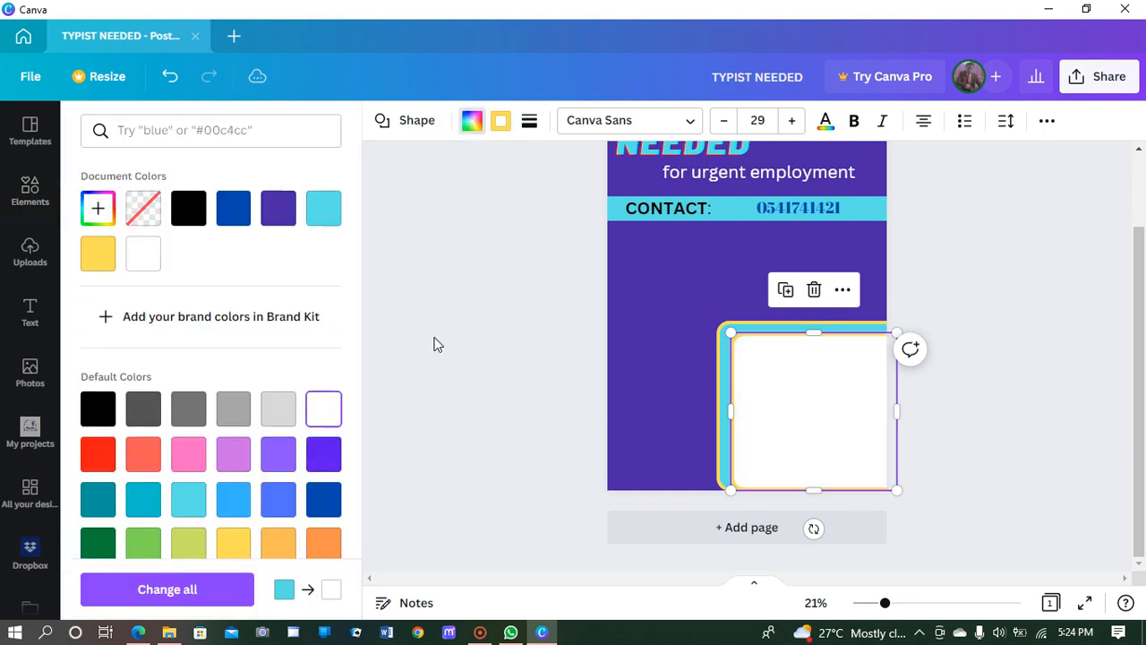
pyautogui.click(501, 122)
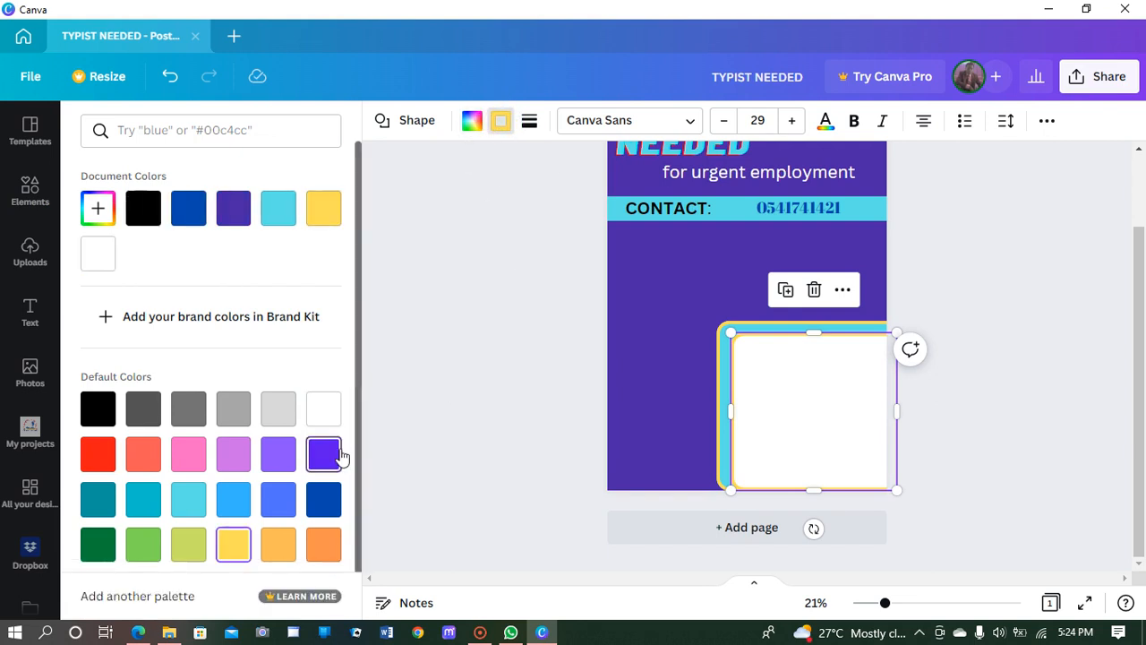
pyautogui.click(145, 211)
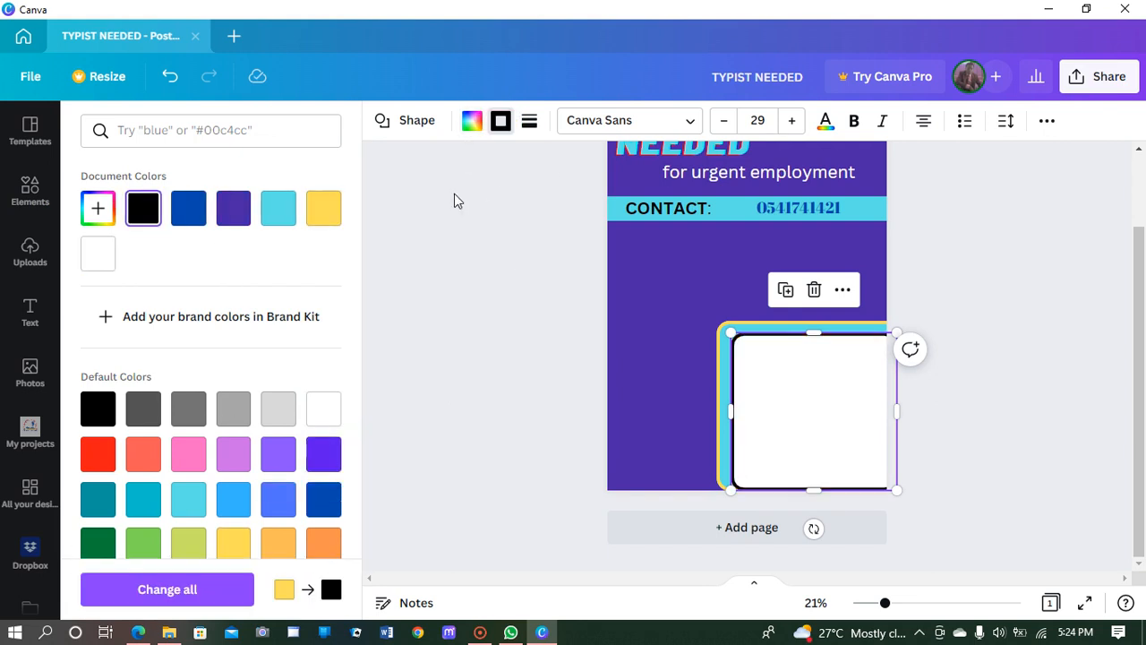
pyautogui.click(529, 121)
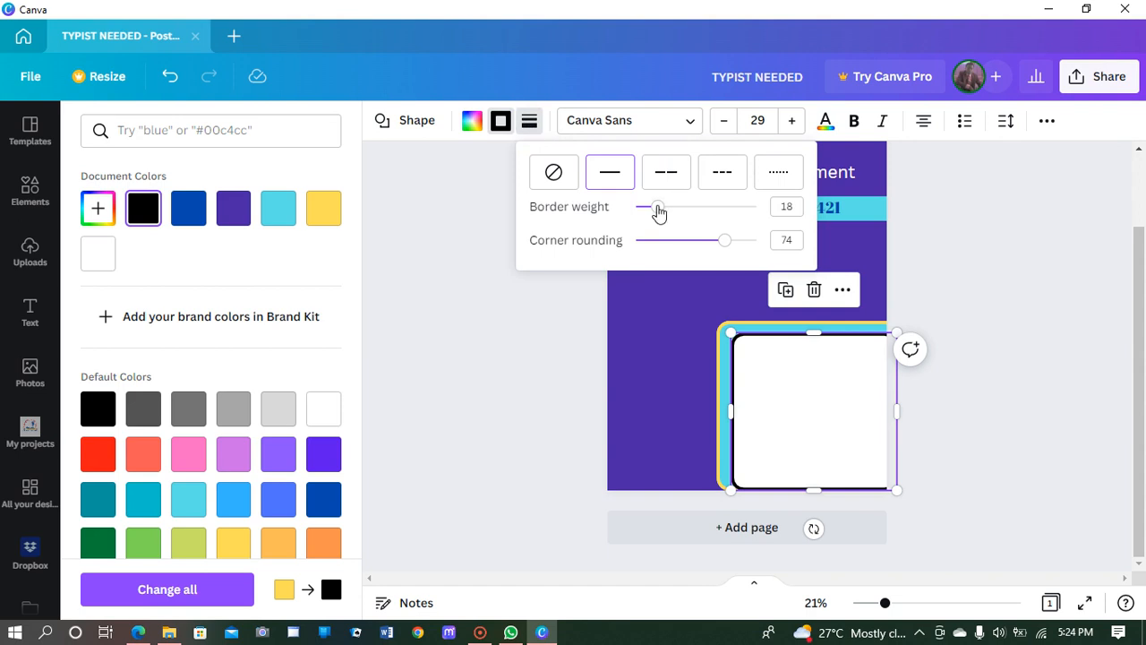
pyautogui.click(657, 207)
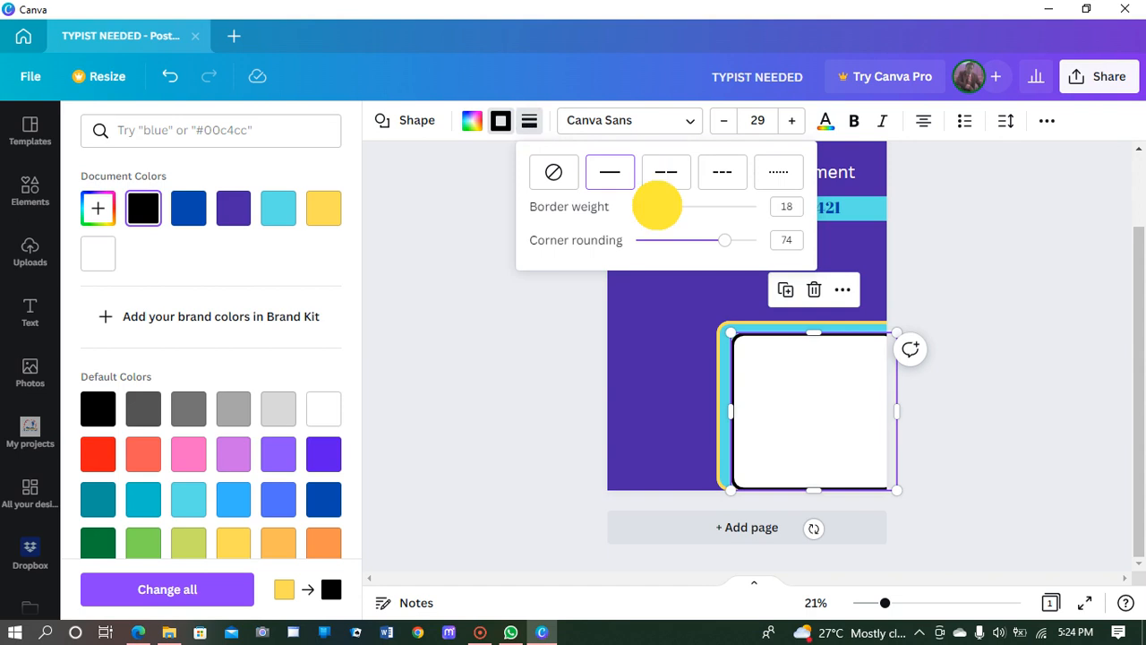
pyautogui.click(775, 394)
pyautogui.click(693, 400)
pyautogui.click(690, 302)
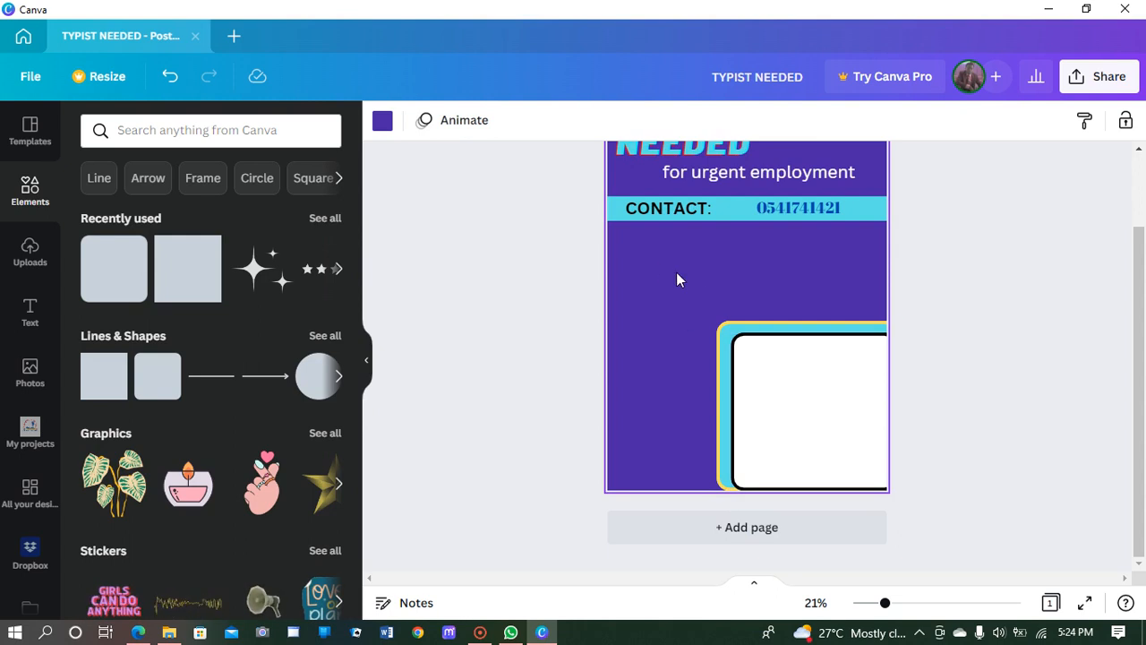
# Step: Nudge the white square down, then enlarge both squares up and left to fill the lower poster
pyautogui.click(794, 356)
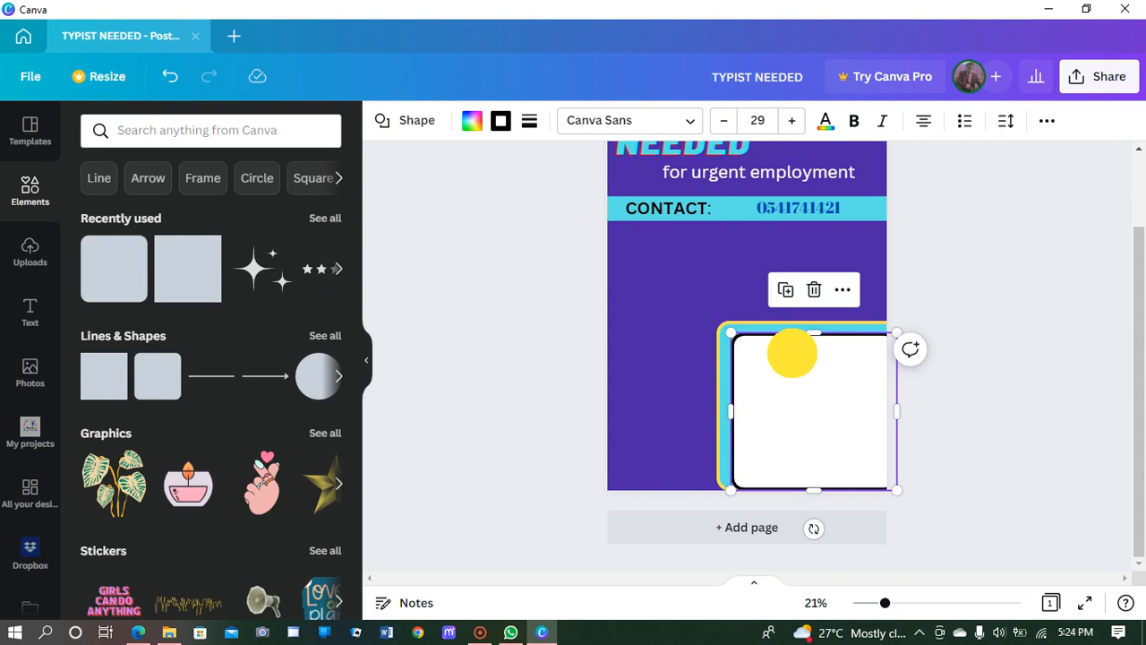
pyautogui.moveTo(792, 357); pyautogui.dragTo(791, 359)
pyautogui.click(684, 320)
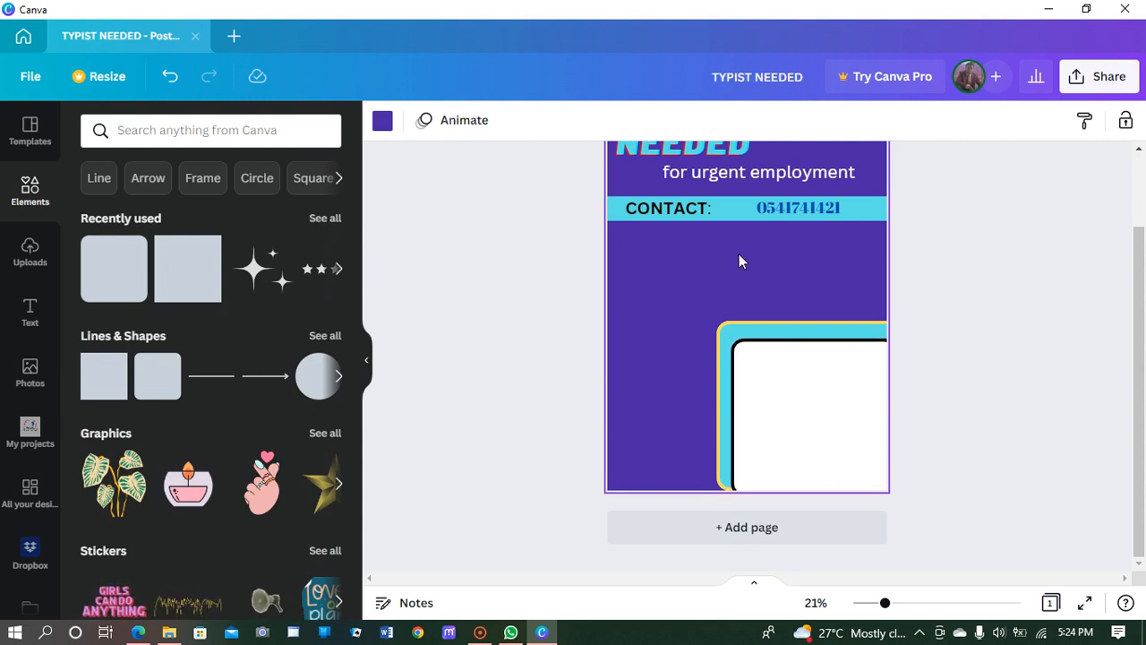
pyautogui.click(735, 328)
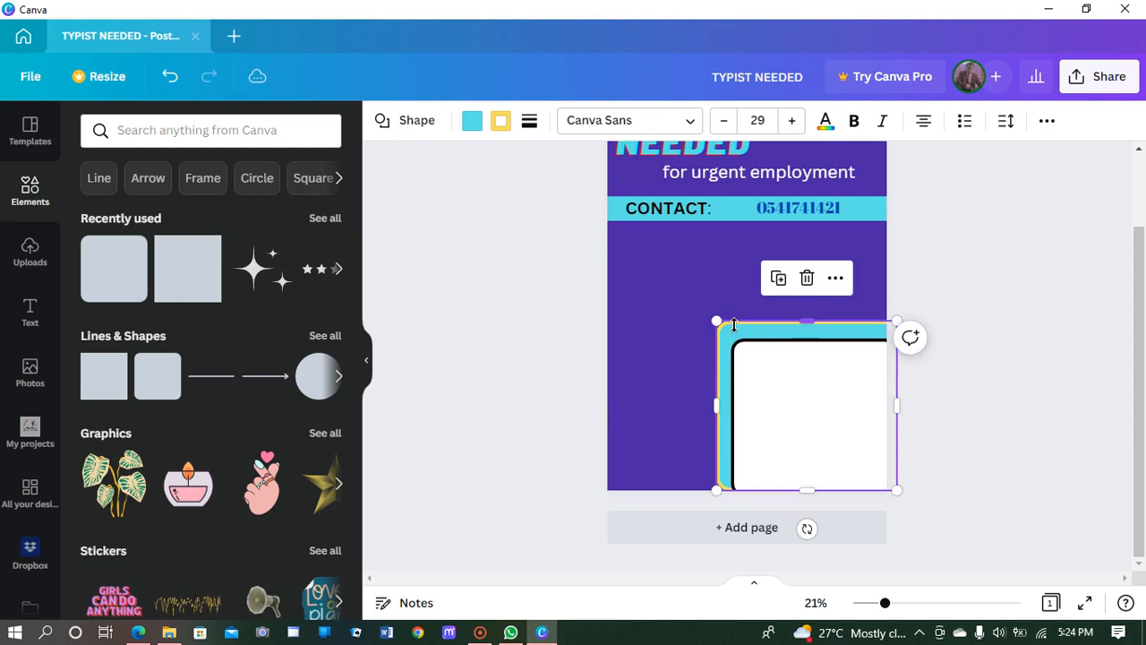
pyautogui.moveTo(717, 321); pyautogui.dragTo(694, 259)
pyautogui.click(742, 366)
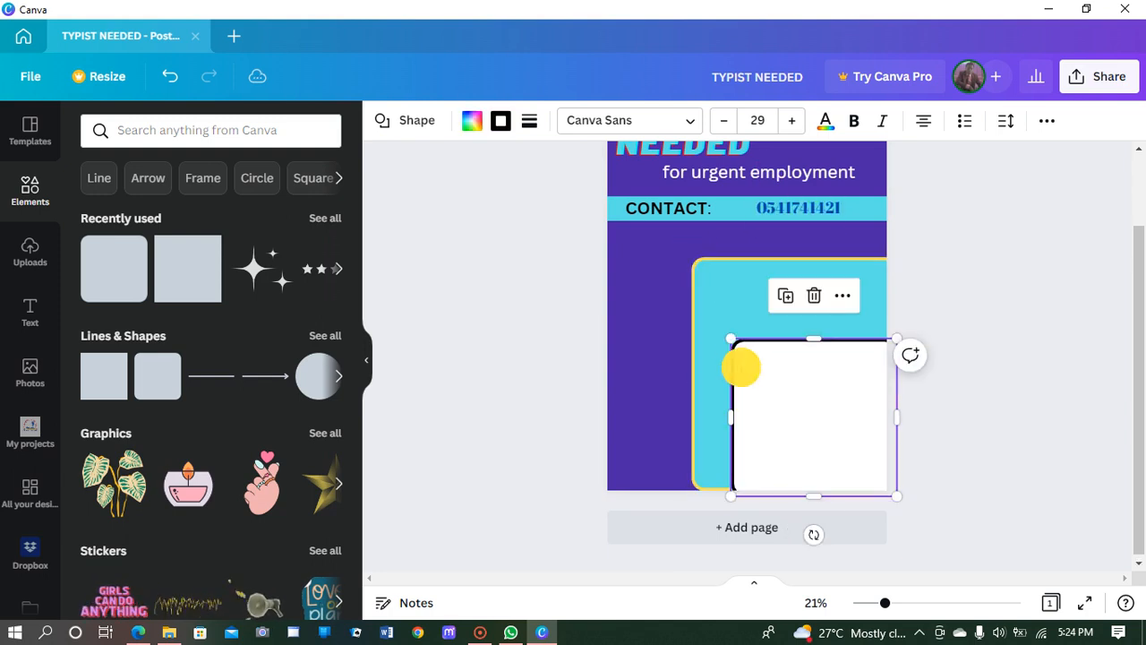
pyautogui.moveTo(730, 338); pyautogui.dragTo(712, 283)
pyautogui.click(668, 410)
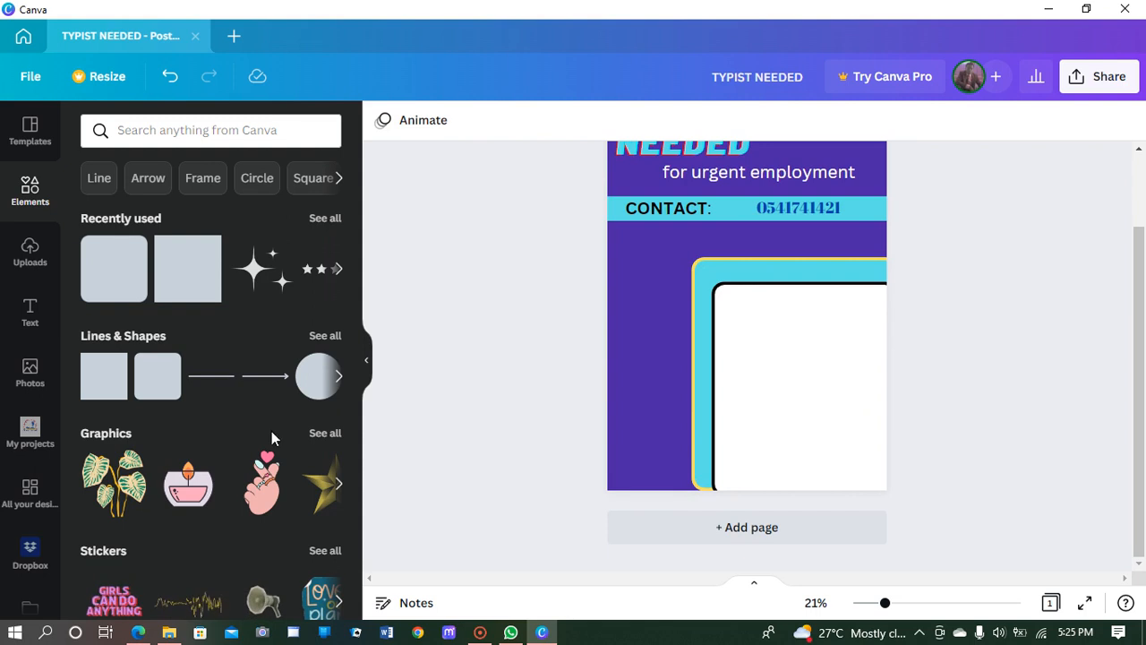
# Step: Search the Elements library for 'Typing', replacing the misspelled first query
pyautogui.click(27, 181)
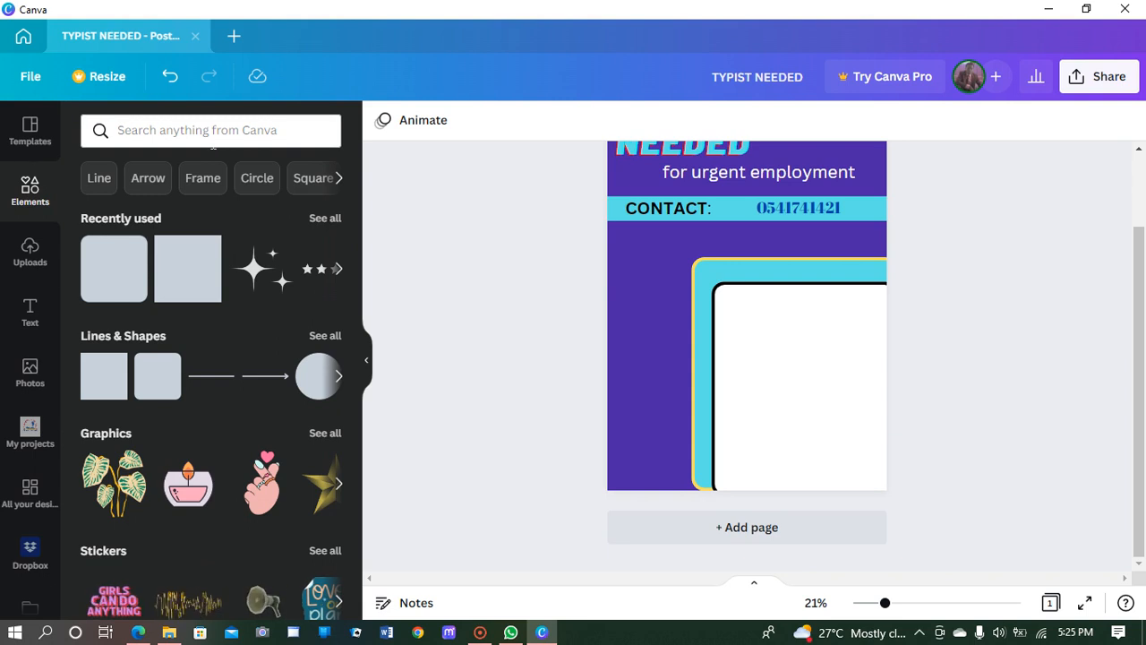
pyautogui.click(255, 130)
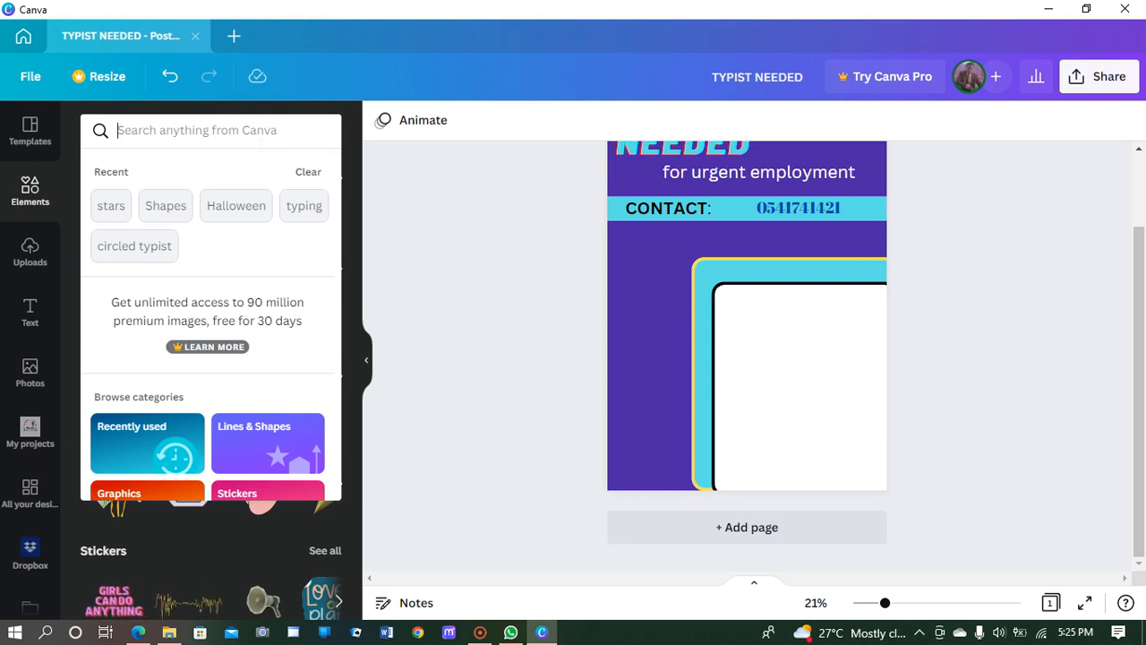
pyautogui.write('t')
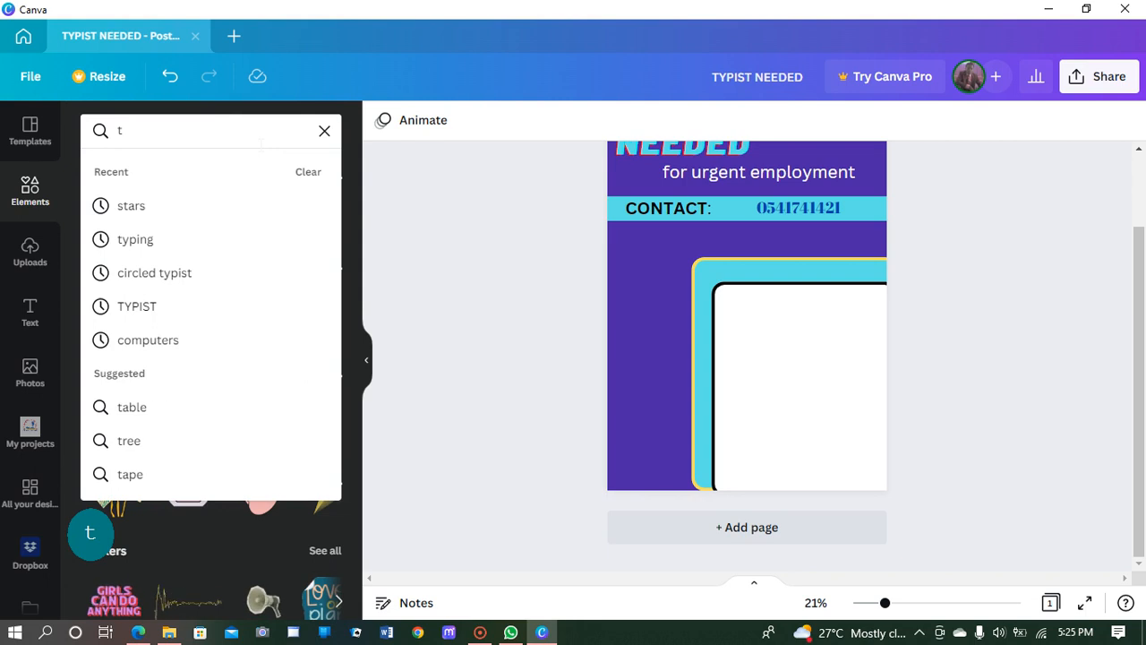
pyautogui.write('YPI')
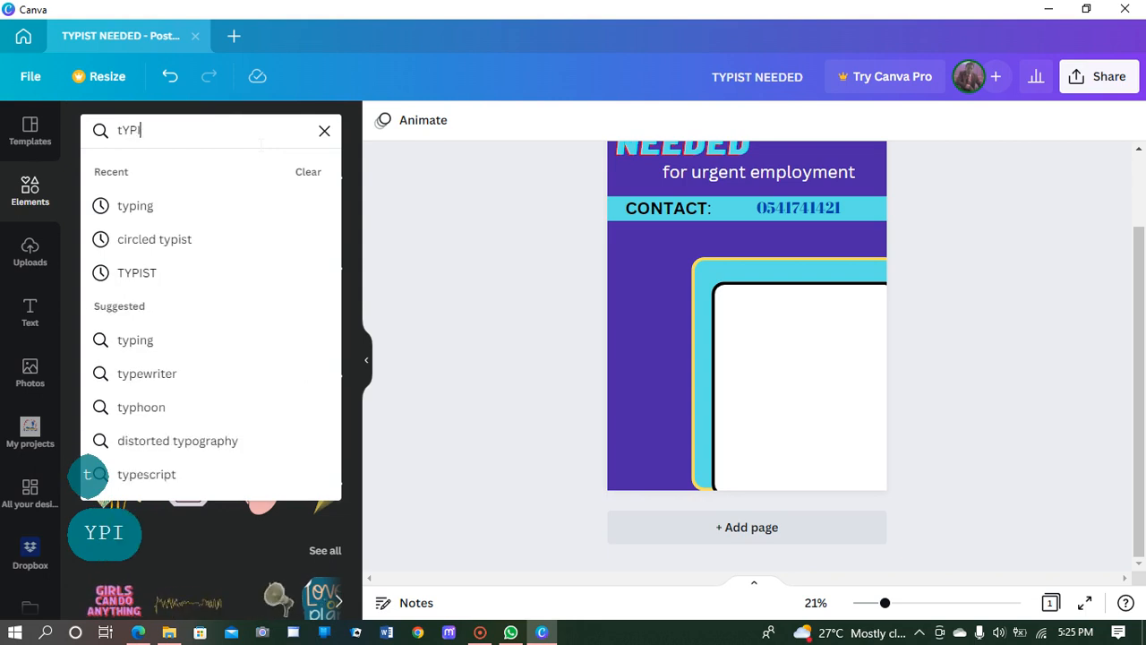
pyautogui.write('SG')
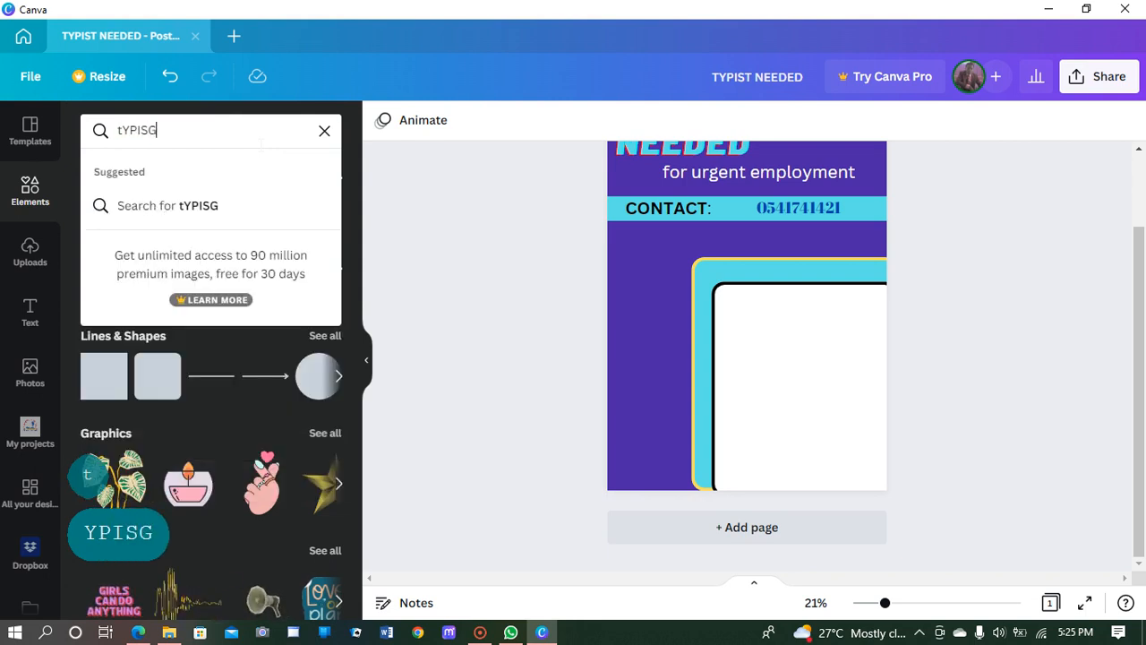
pyautogui.press('BackSpace')
pyautogui.press('BackSpace')
pyautogui.press('BackSpace')
pyautogui.press('BackSpace')
pyautogui.press('BackSpace')
pyautogui.press('BackSpace')
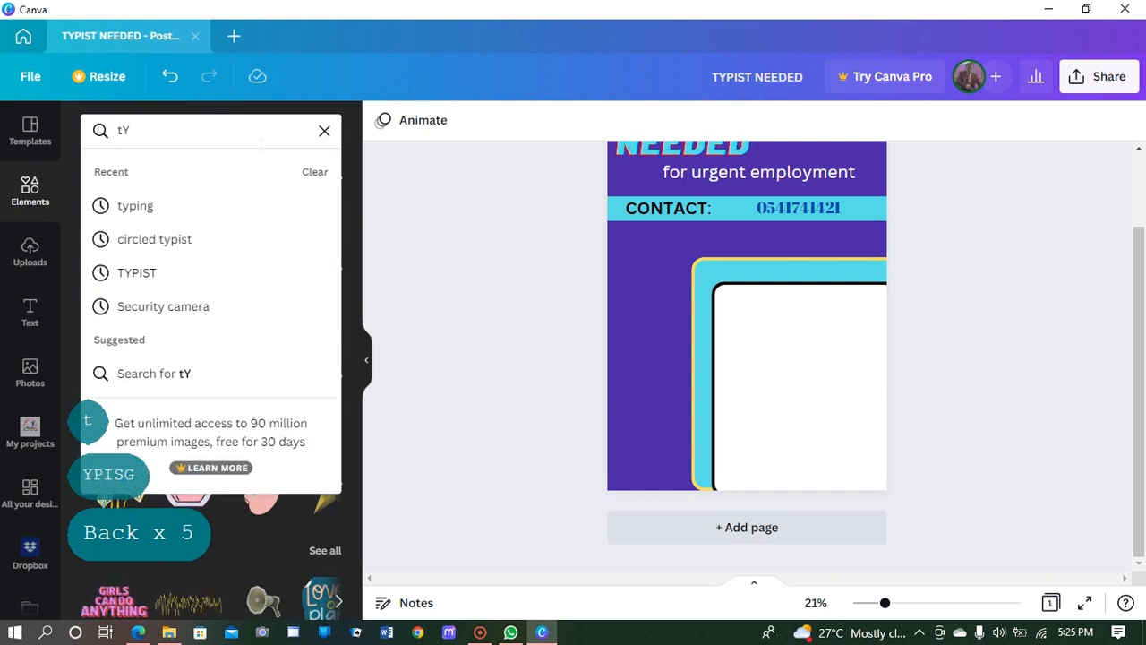
pyautogui.write('T')
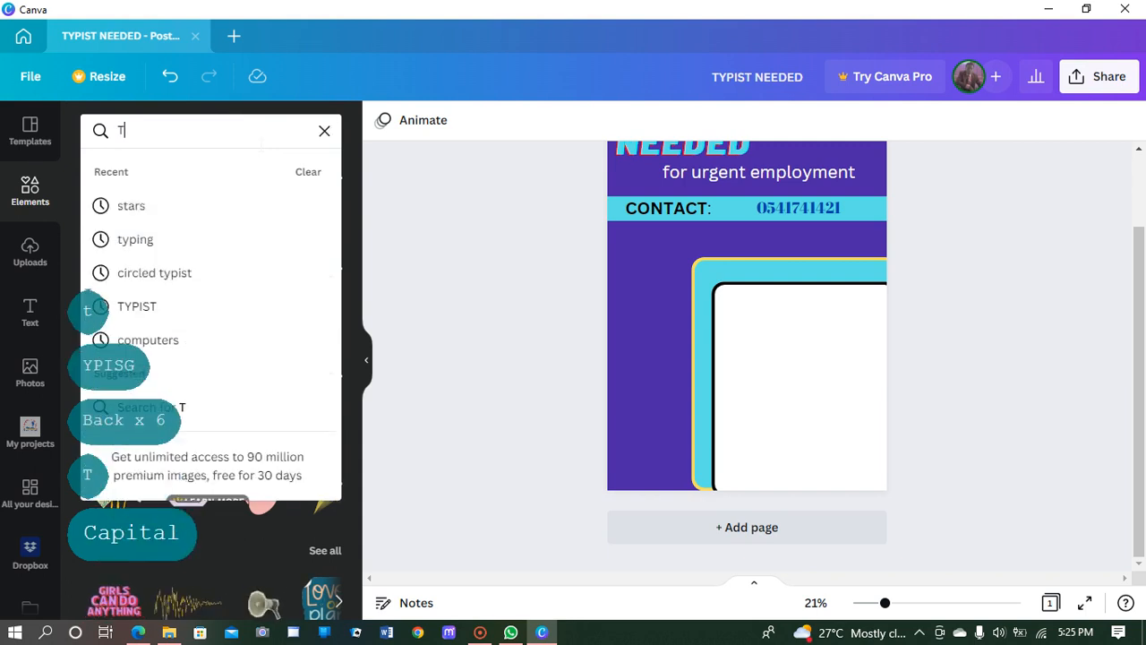
pyautogui.write('yping')
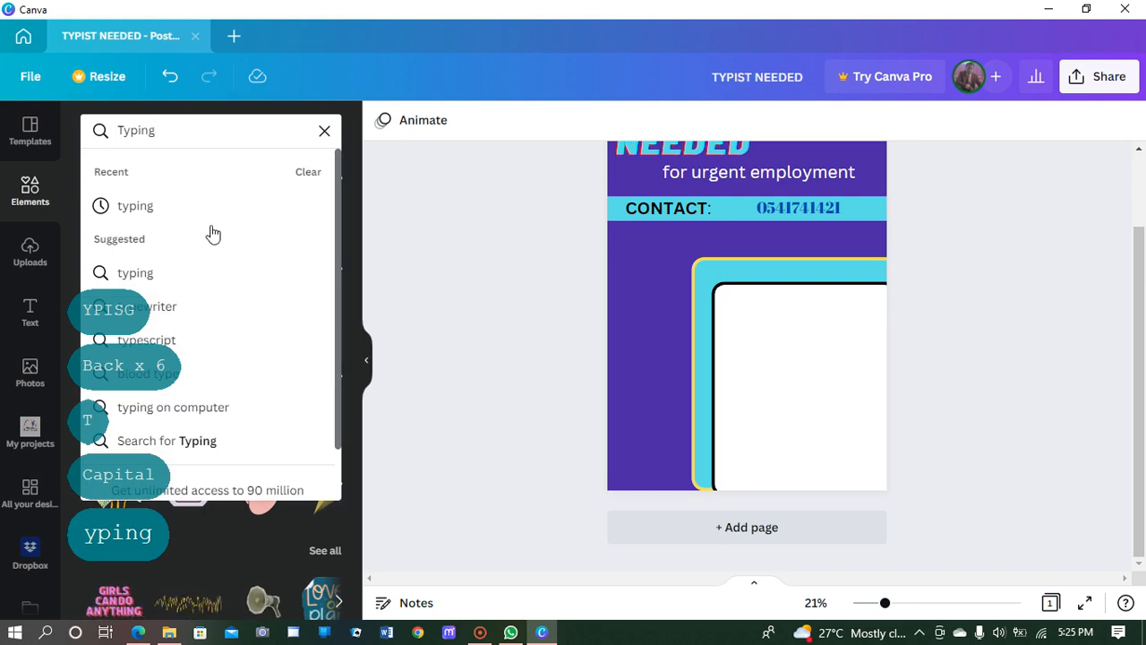
pyautogui.click(136, 211)
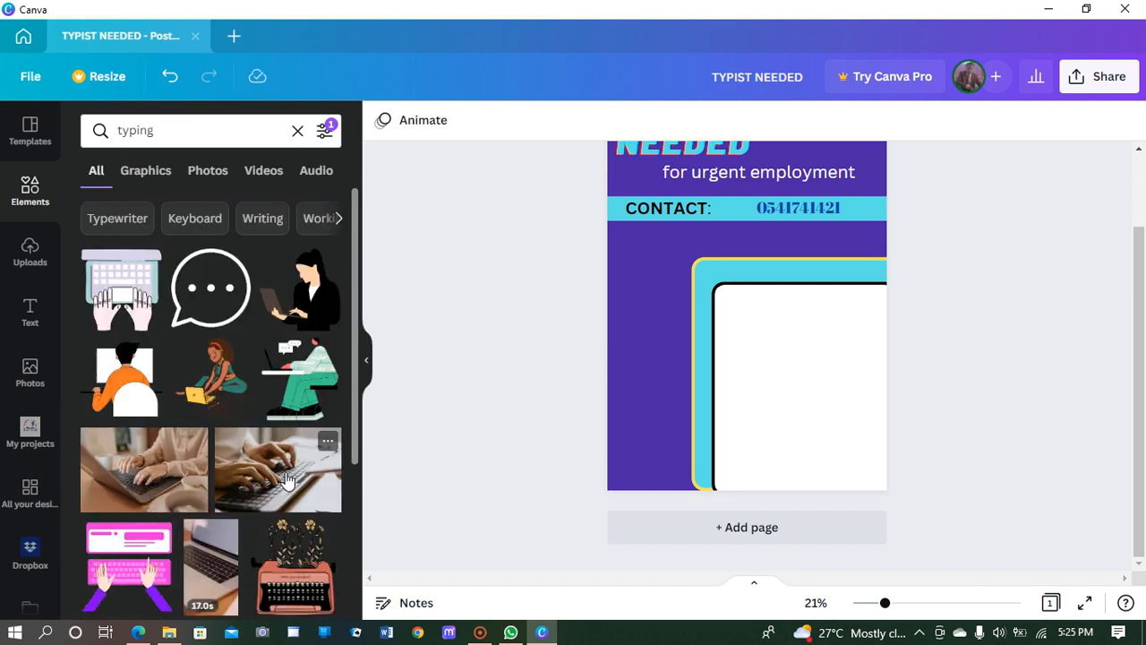
pyautogui.scroll(-2, 287, 479)
pyautogui.scroll(-3, 294, 439)
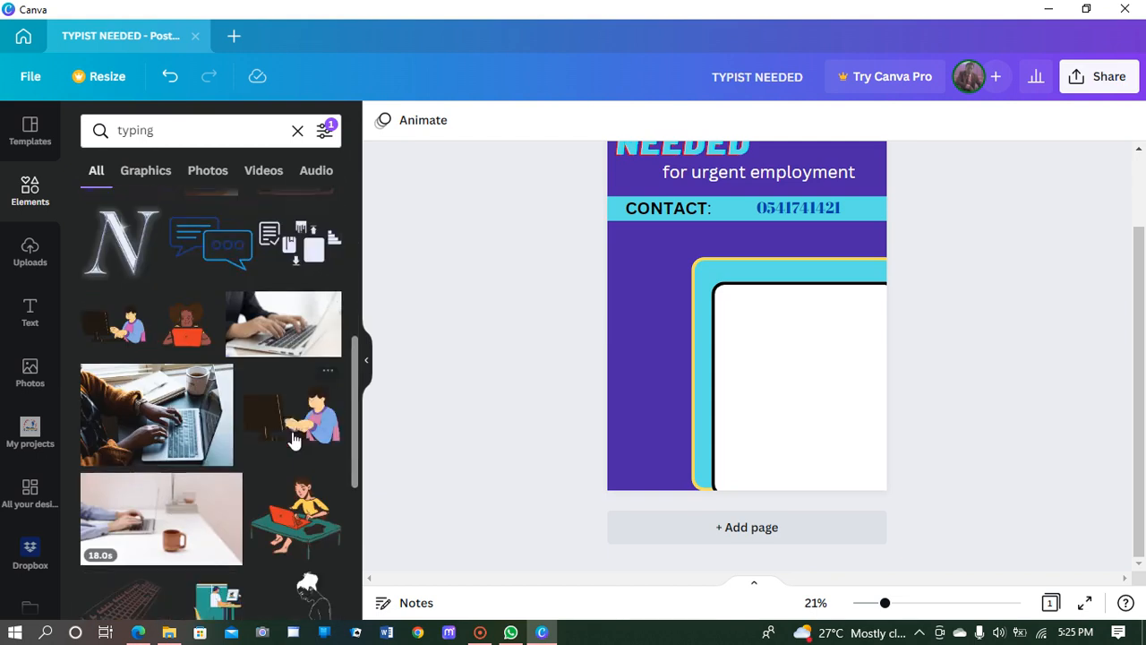
pyautogui.scroll(-3, 292, 434)
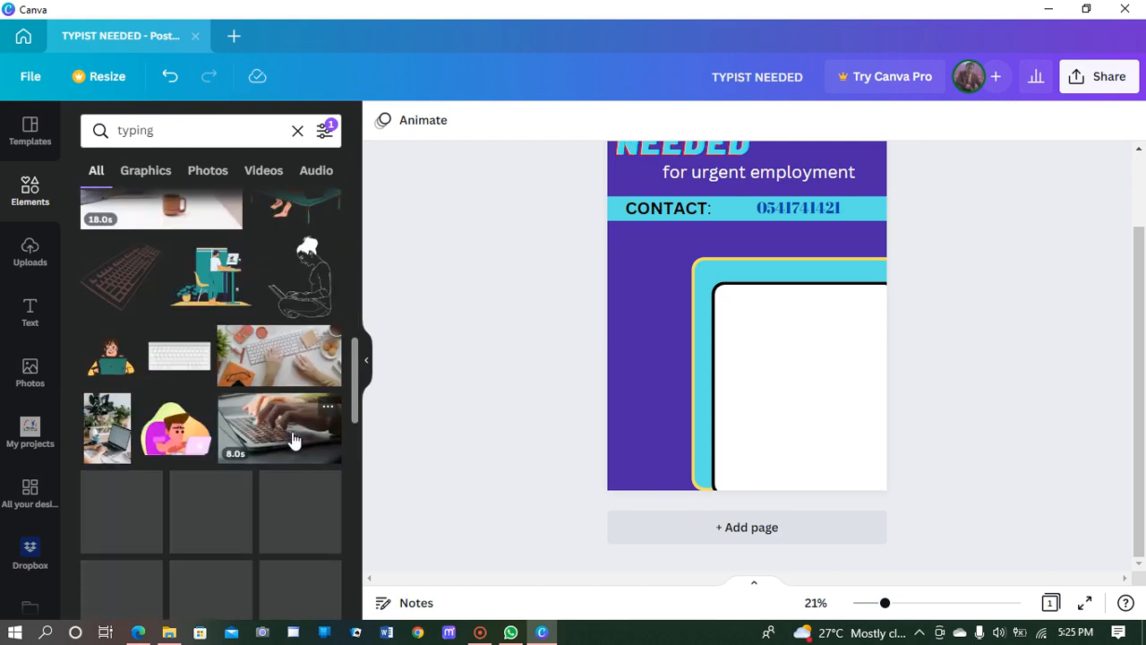
pyautogui.scroll(-5, 276, 428)
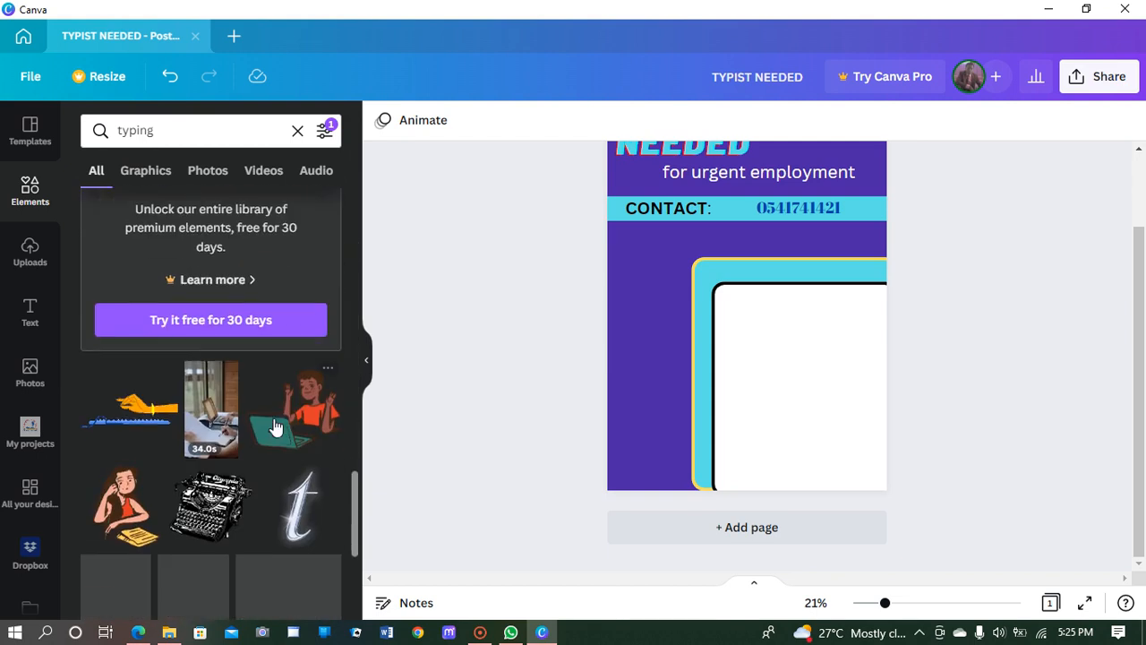
pyautogui.scroll(-3, 276, 428)
pyautogui.scroll(2, 276, 428)
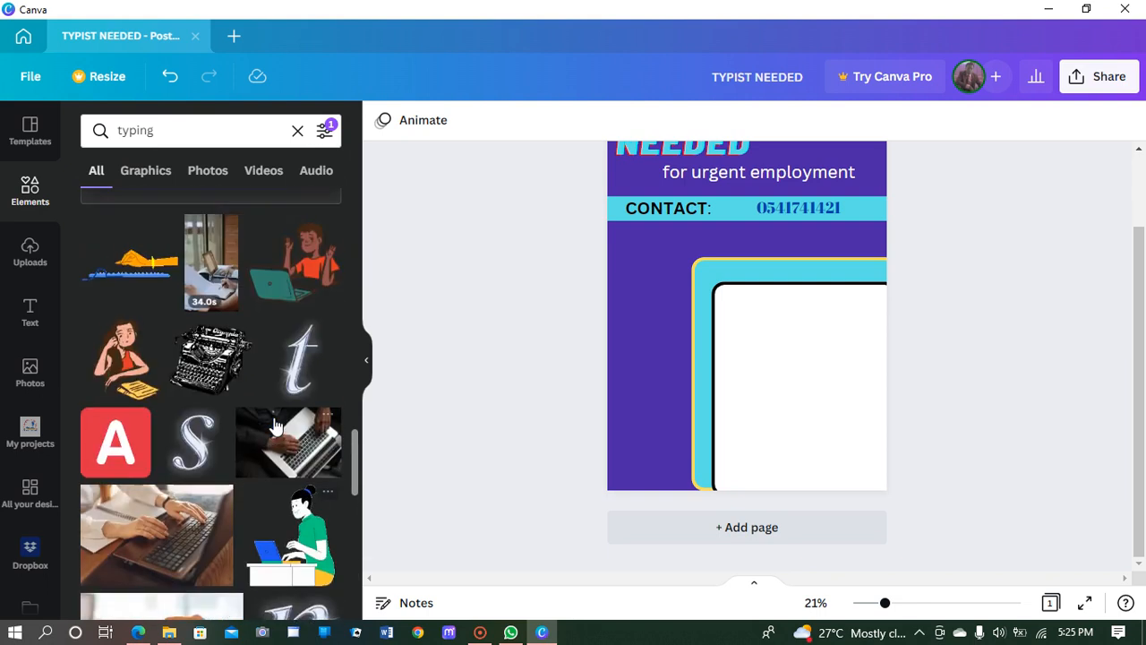
pyautogui.scroll(-2, 276, 429)
pyautogui.scroll(-4, 276, 427)
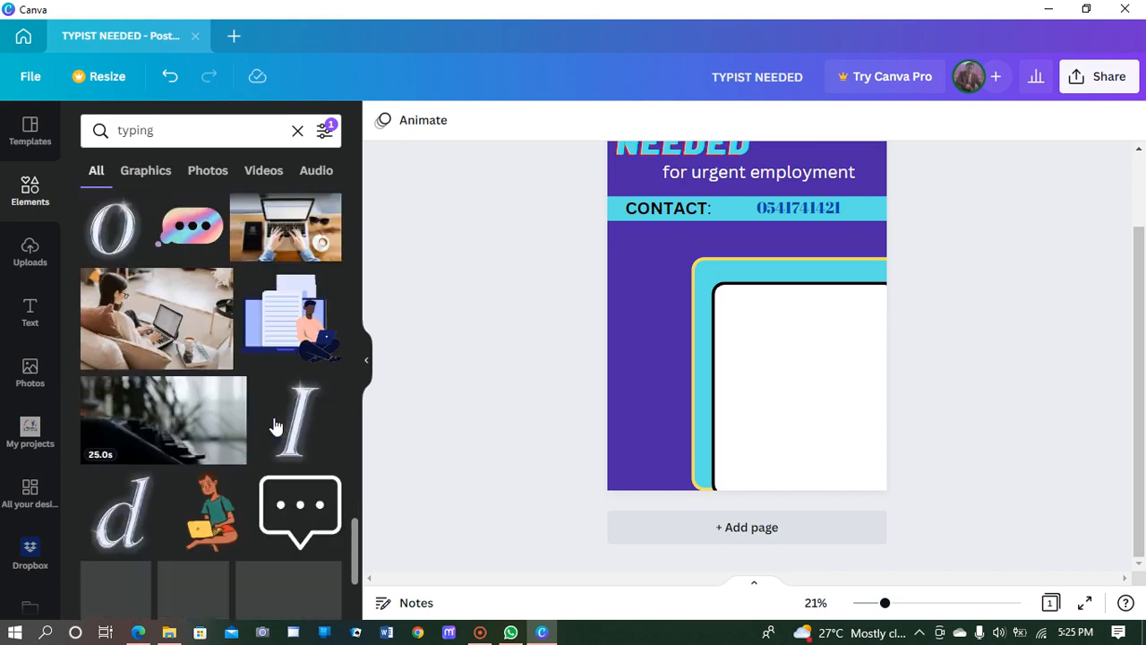
pyautogui.scroll(-6, 276, 427)
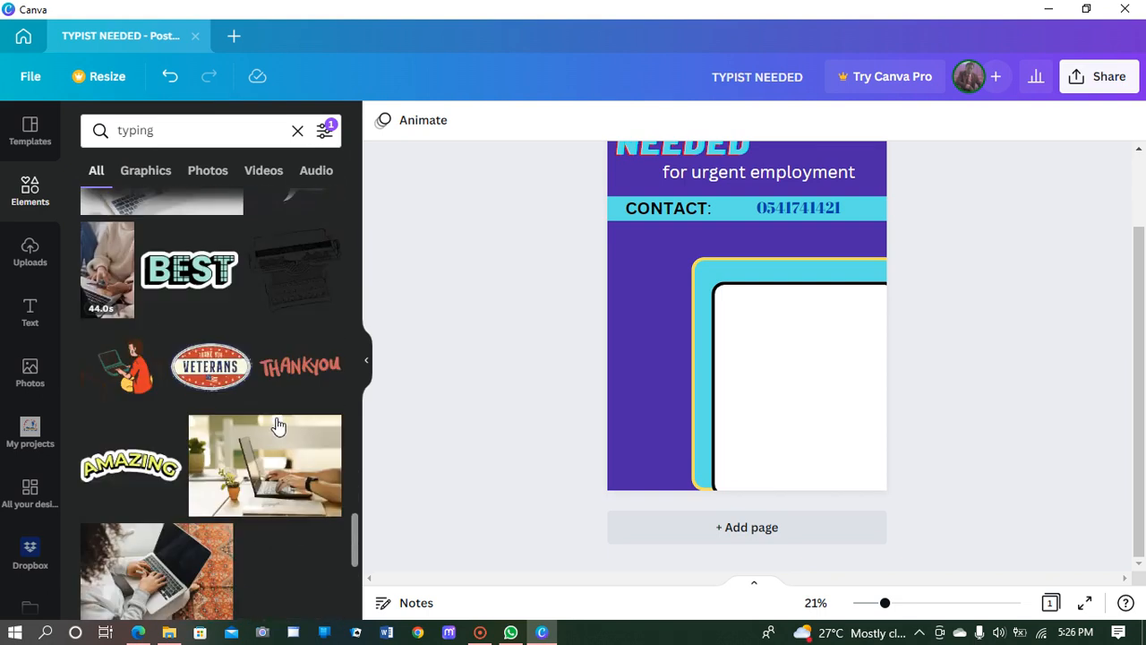
pyautogui.scroll(-3, 278, 425)
pyautogui.scroll(-5, 279, 427)
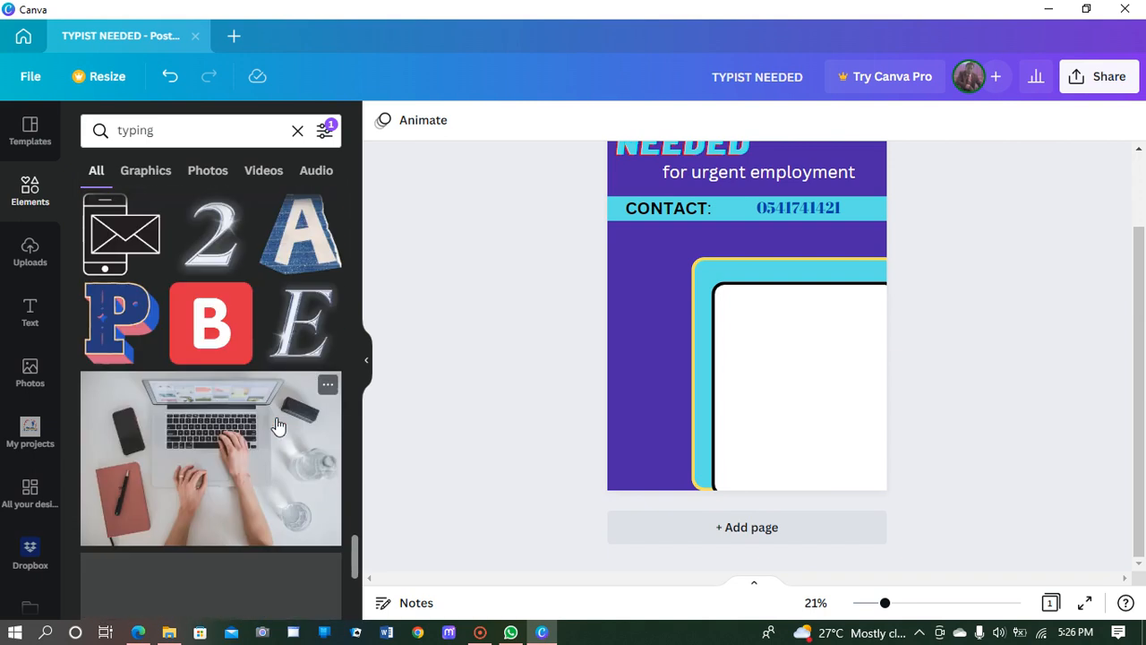
pyautogui.scroll(-5, 277, 424)
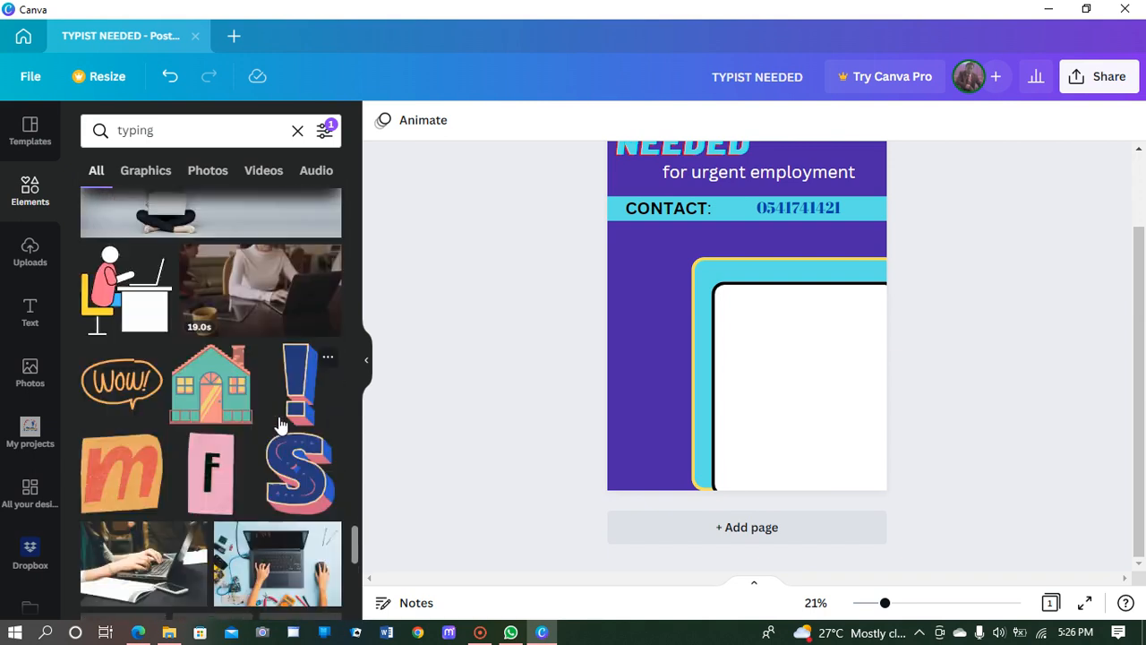
pyautogui.scroll(-3, 279, 424)
pyautogui.scroll(-3, 282, 430)
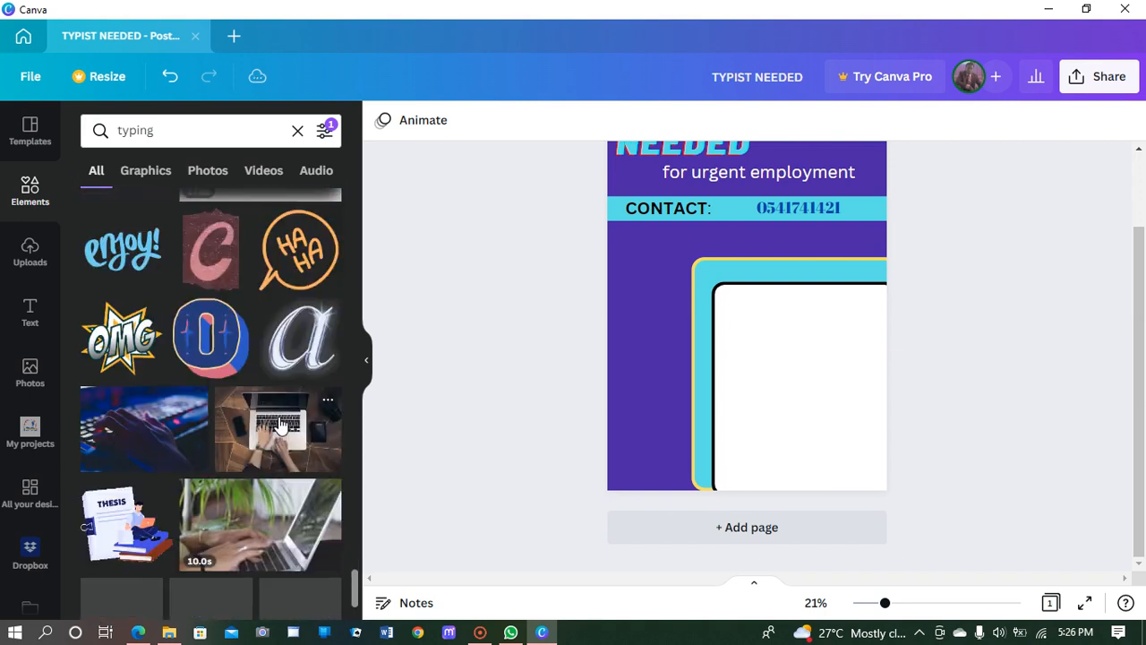
pyautogui.scroll(-5, 291, 470)
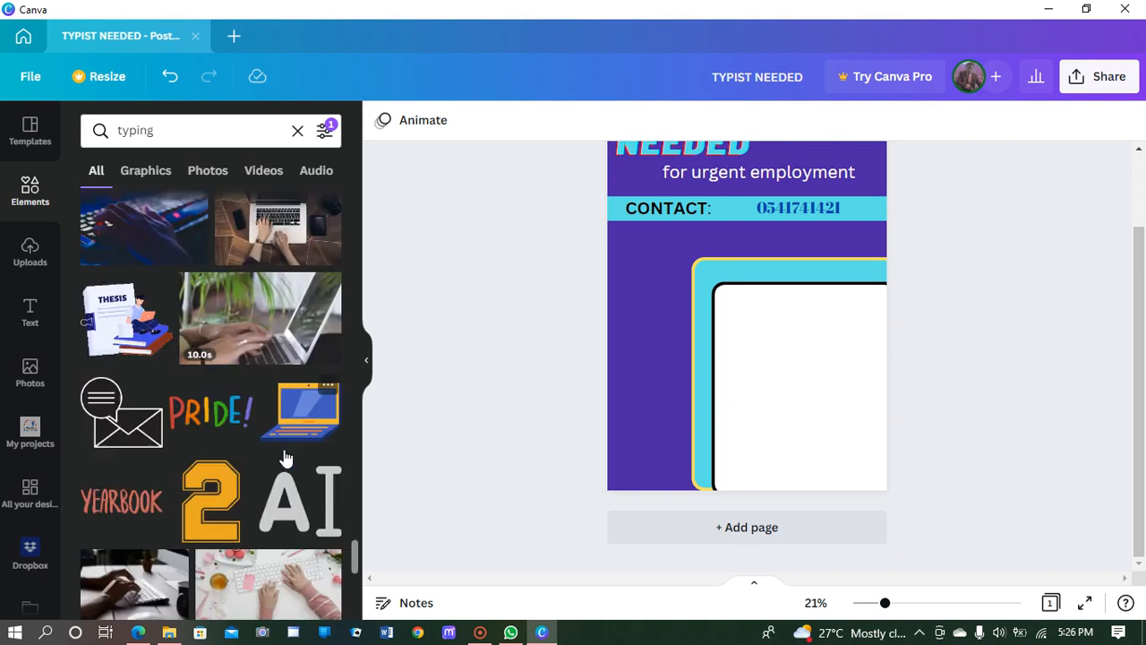
pyautogui.scroll(-2, 284, 456)
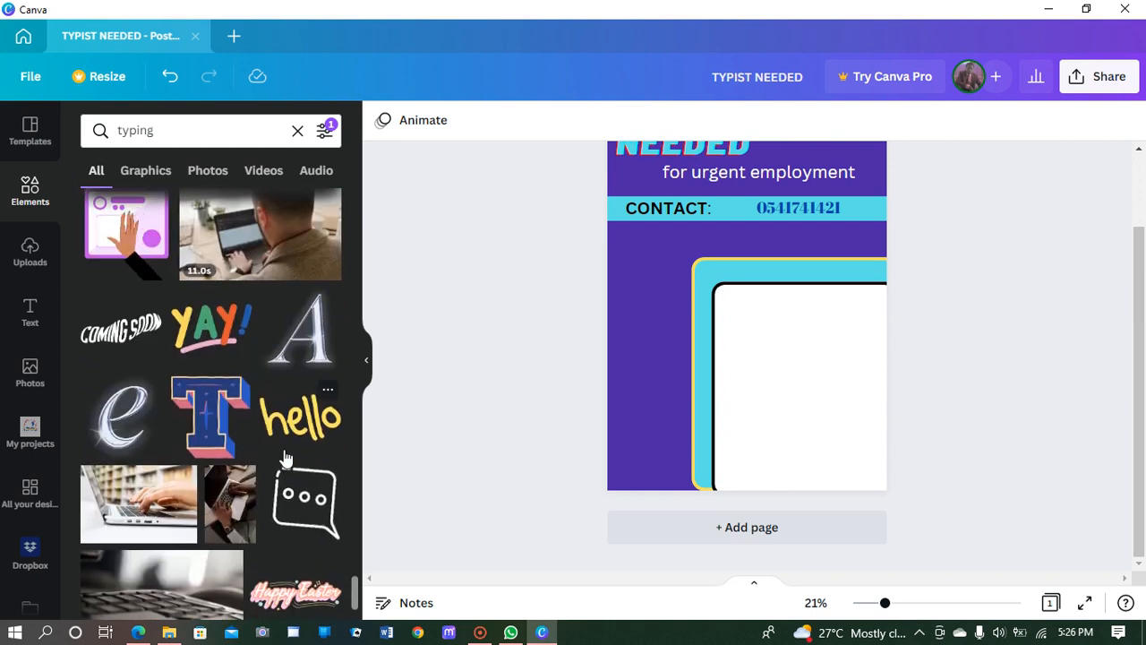
pyautogui.scroll(-2, 285, 459)
pyautogui.scroll(-3, 284, 453)
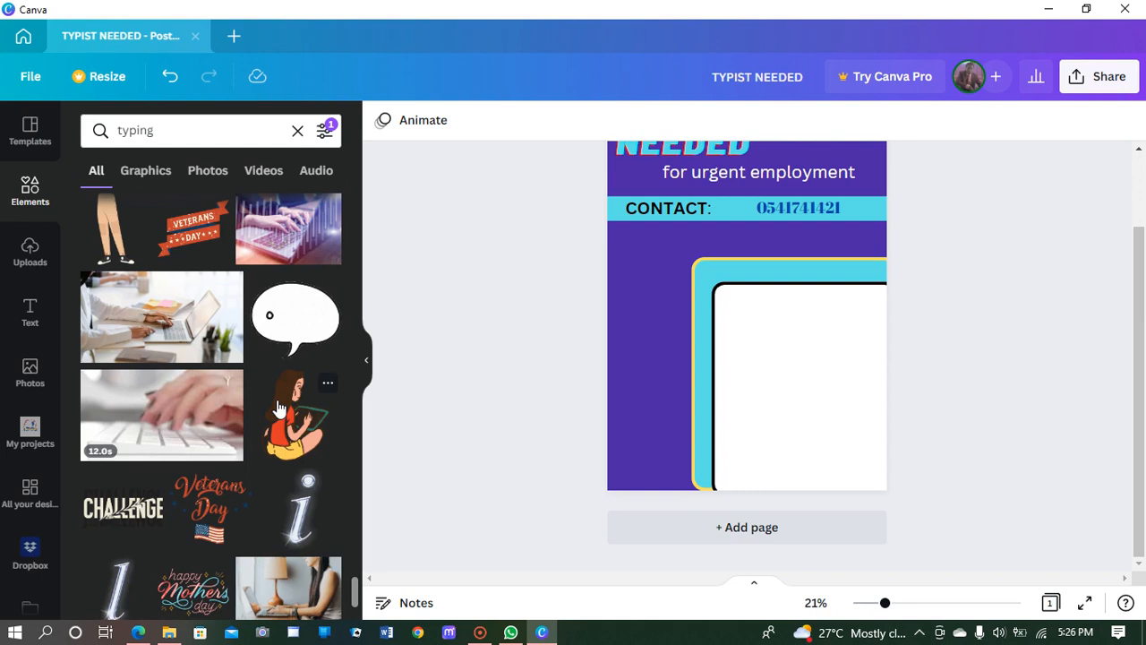
pyautogui.scroll(-1, 279, 412)
pyautogui.scroll(-3, 279, 408)
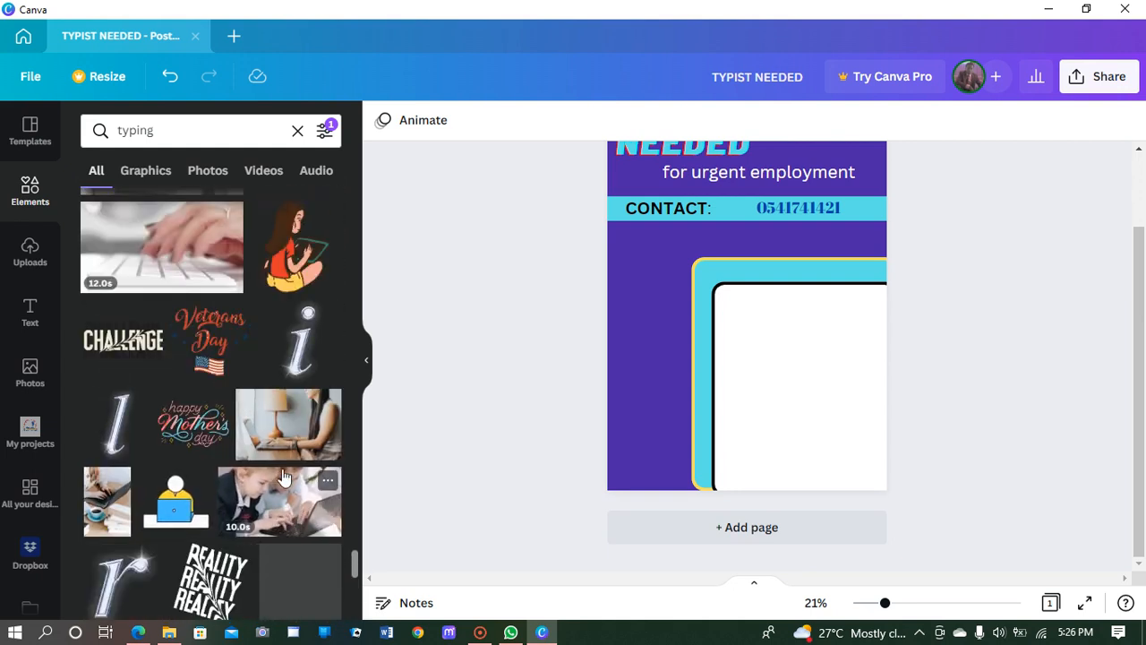
pyautogui.scroll(-3, 260, 403)
pyautogui.scroll(5, 251, 440)
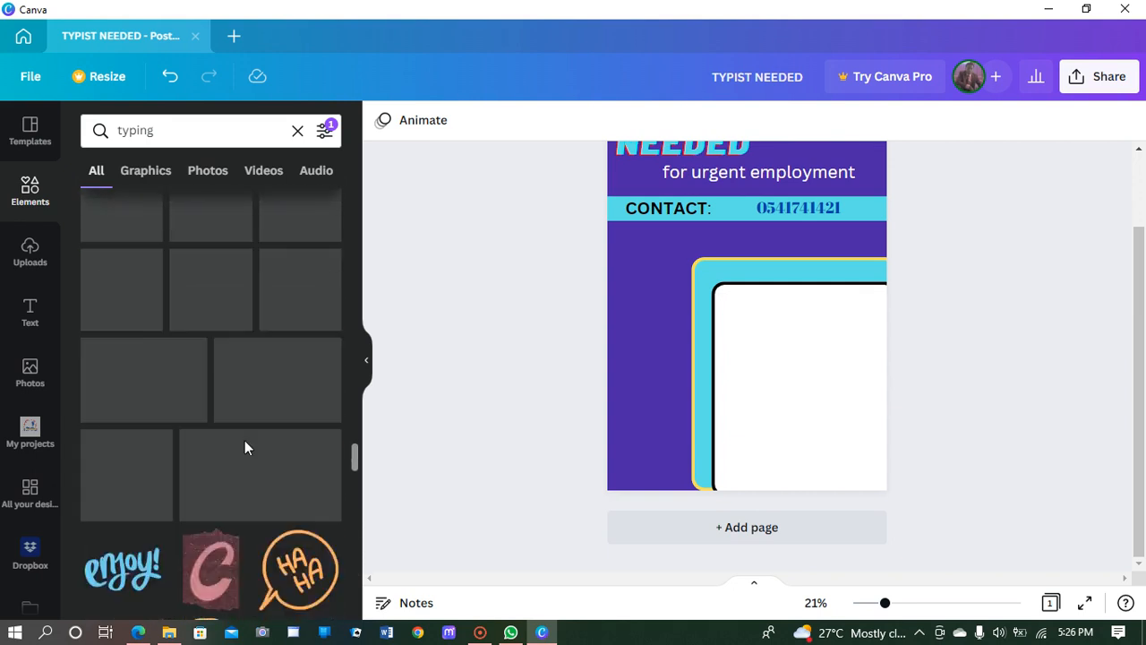
pyautogui.scroll(4, 244, 443)
pyautogui.scroll(5, 260, 452)
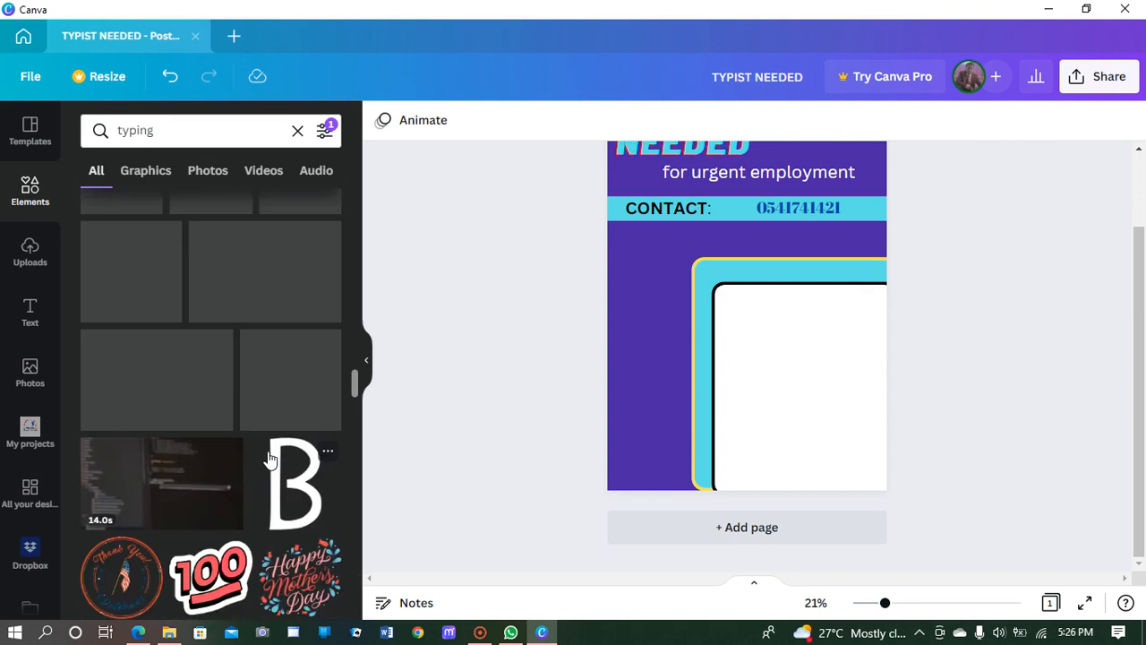
pyautogui.scroll(2, 272, 452)
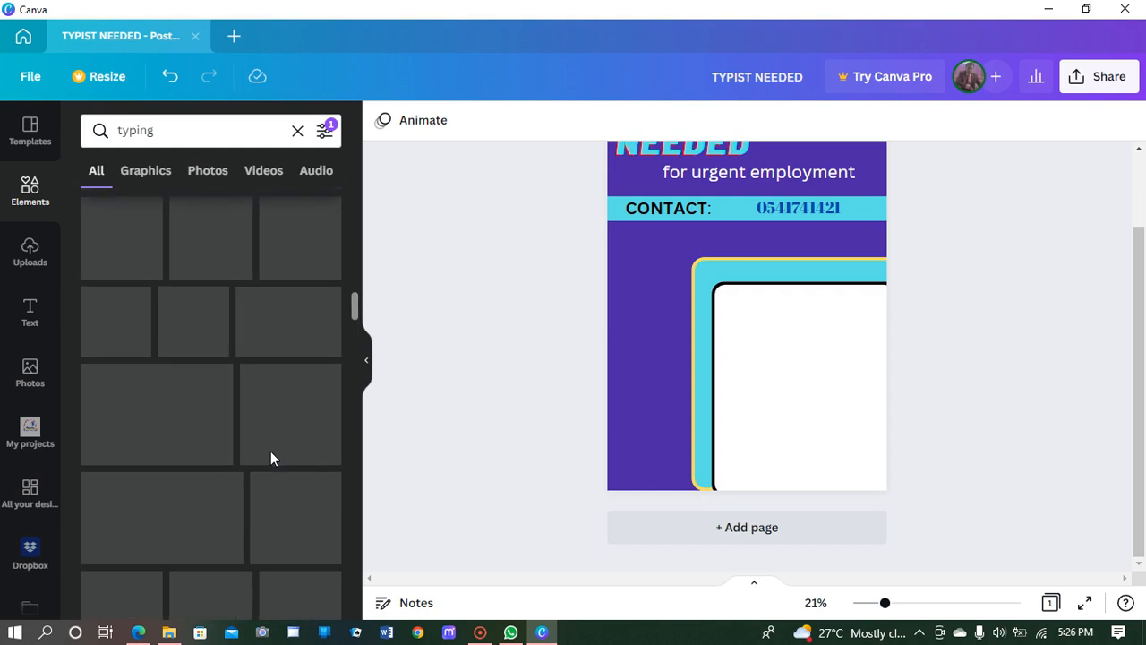
pyautogui.click(339, 401)
pyautogui.click(418, 394)
pyautogui.click(353, 438)
pyautogui.click(277, 479)
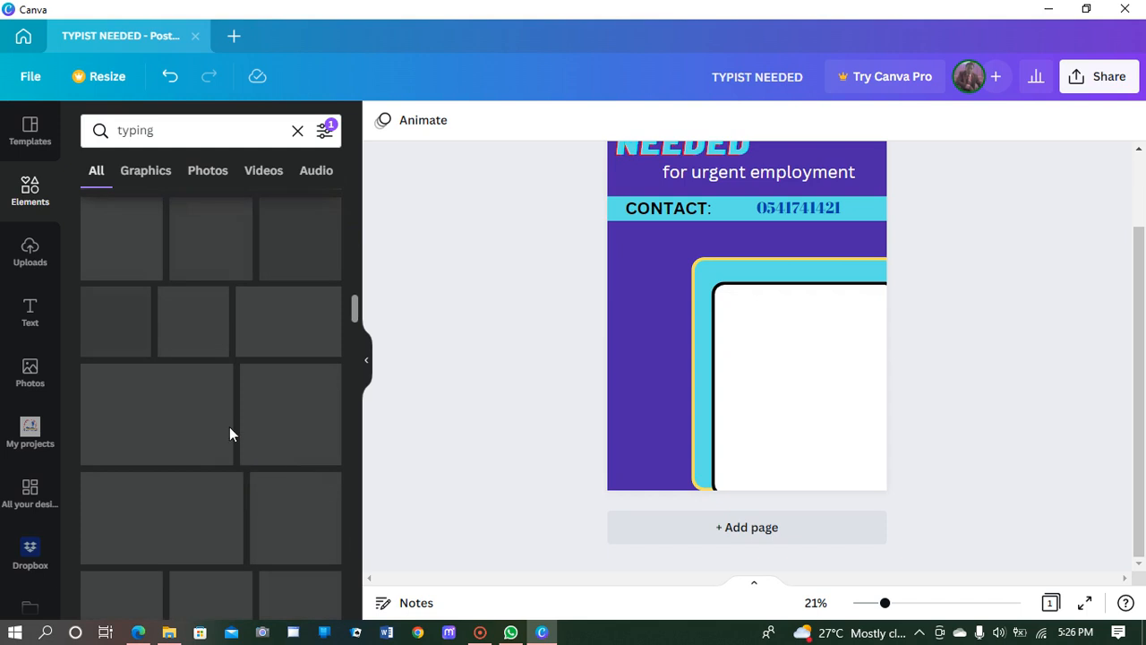
pyautogui.click(238, 130)
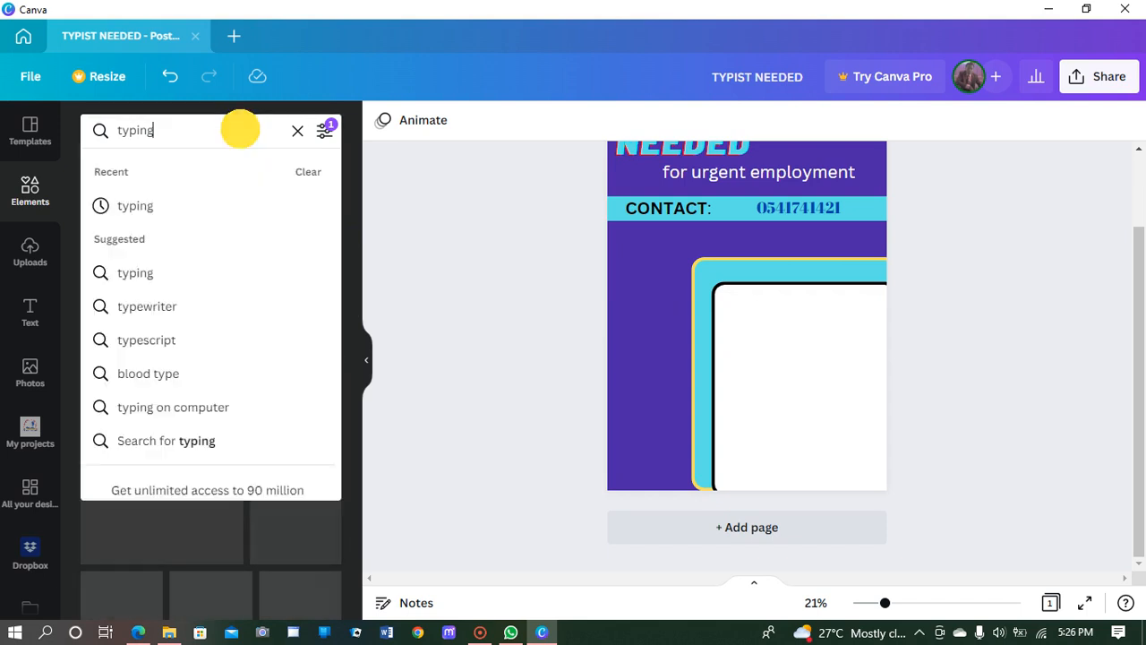
pyautogui.click(138, 203)
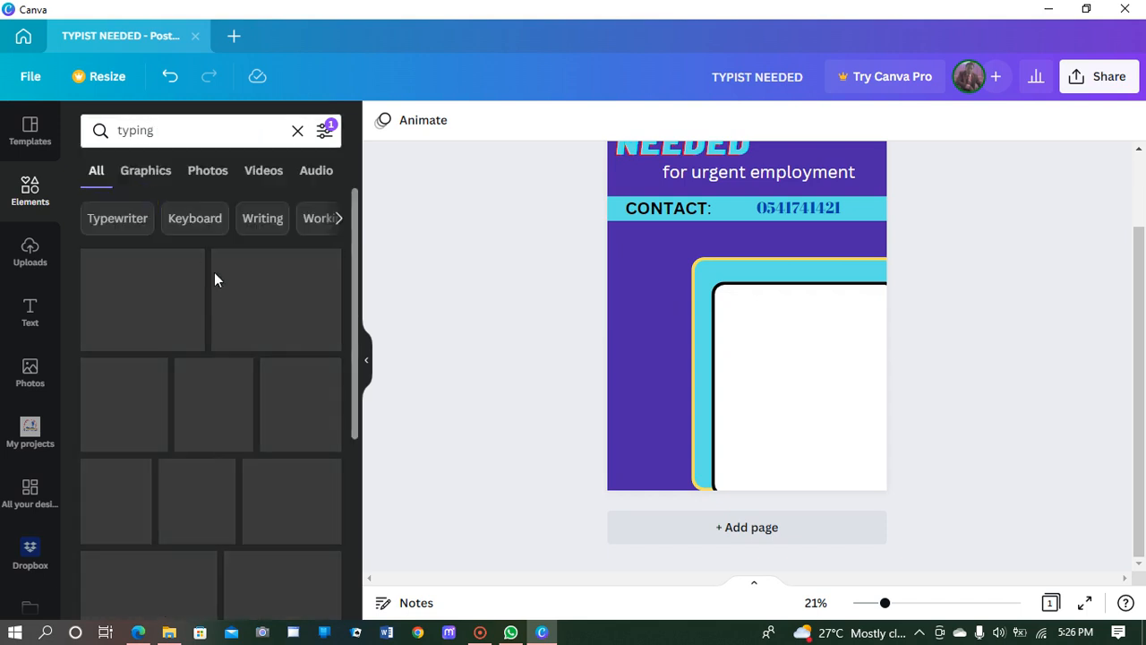